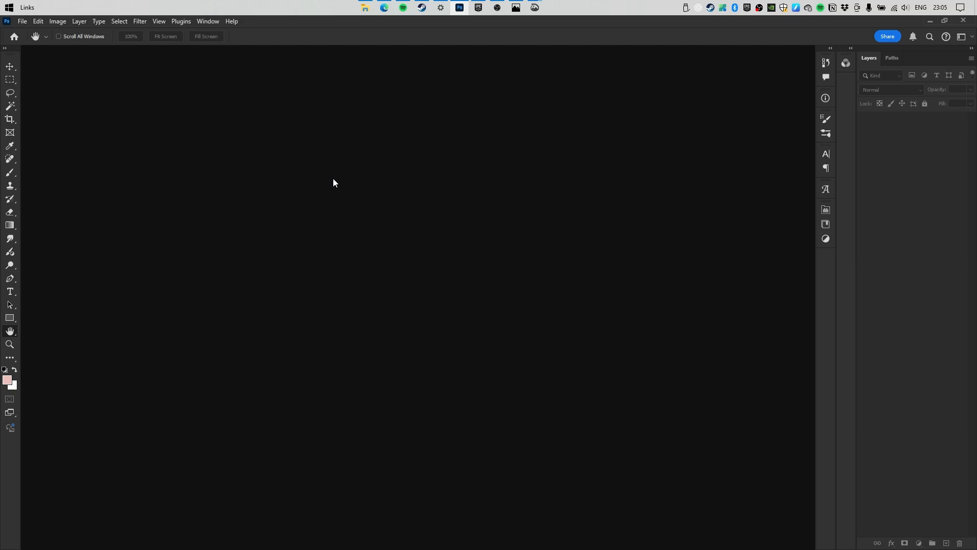
# Create a File > New document of 1080 × 1350 px at 300 ppi, then zoom the blank canvas.
pyautogui.click(22, 21)
pyautogui.click(27, 31)
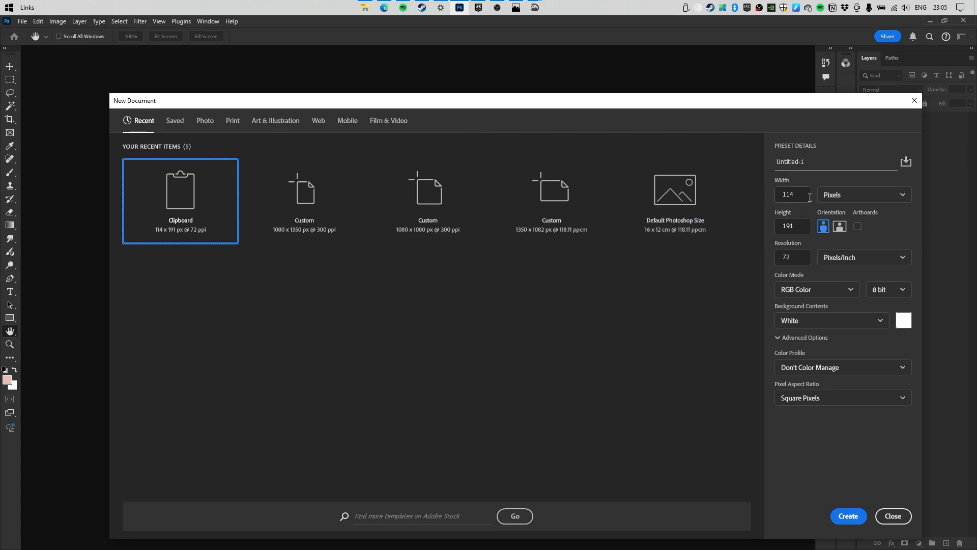
pyautogui.click(828, 198)
pyautogui.click(829, 211)
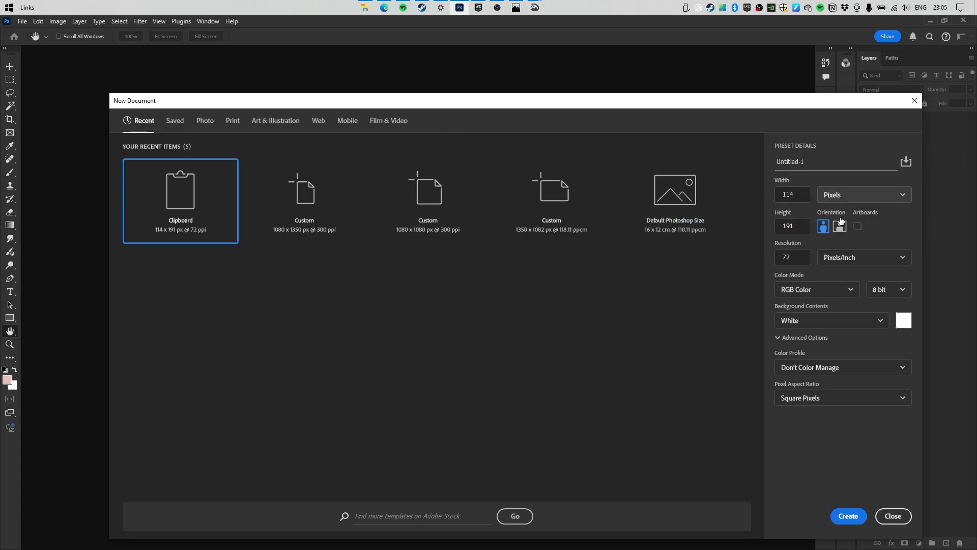
pyautogui.click(797, 194)
pyautogui.write('1350')
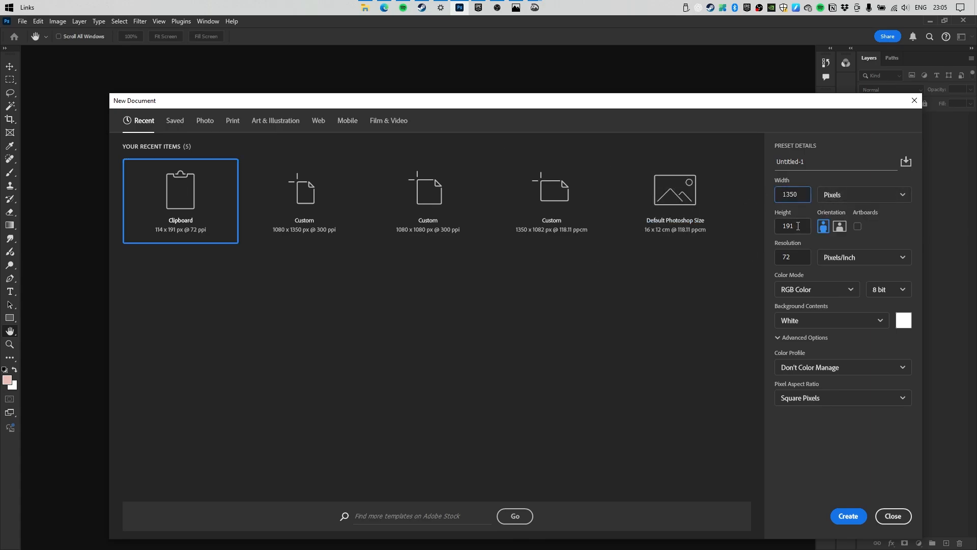
pyautogui.press('Tab')
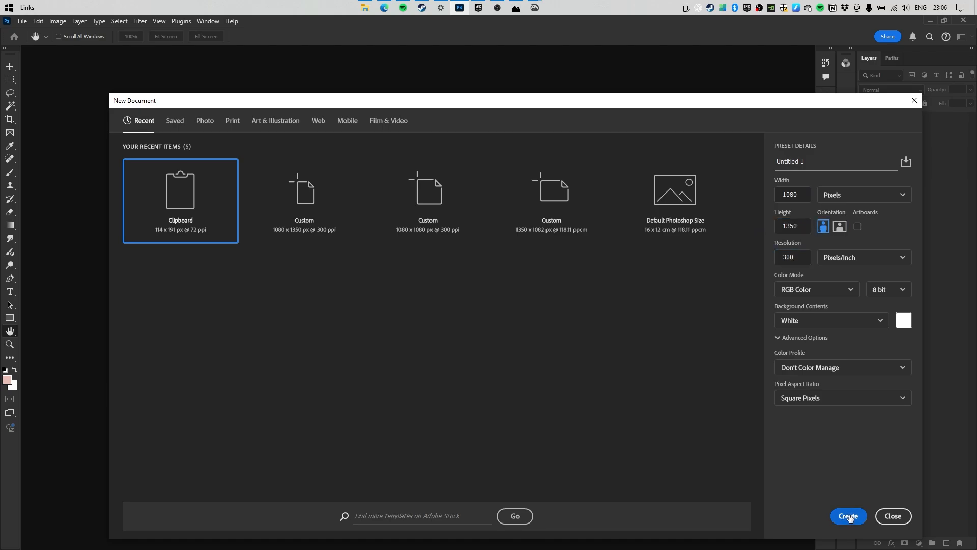
pyautogui.click(848, 516)
pyautogui.moveTo(441, 201); pyautogui.dragTo(389, 209)
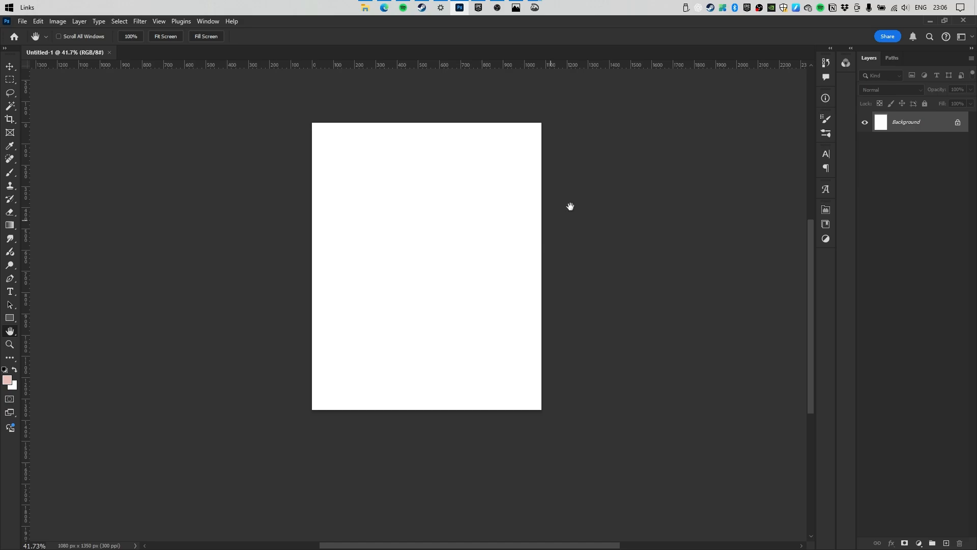
# Place the model photo into the document and auto-select the woman with Select Subject.
pyautogui.click(365, 7)
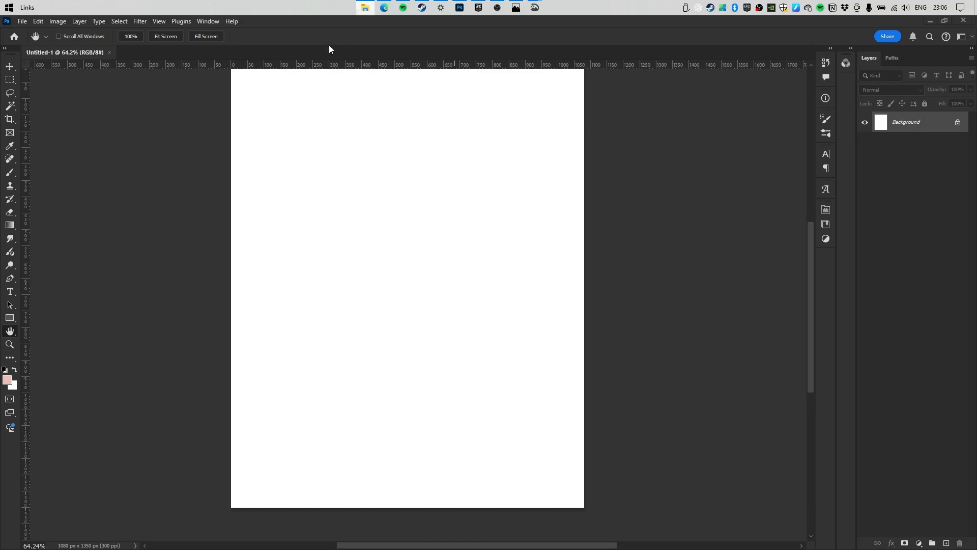
pyautogui.moveTo(460, 8); pyautogui.dragTo(420, 274)
pyautogui.click(505, 38)
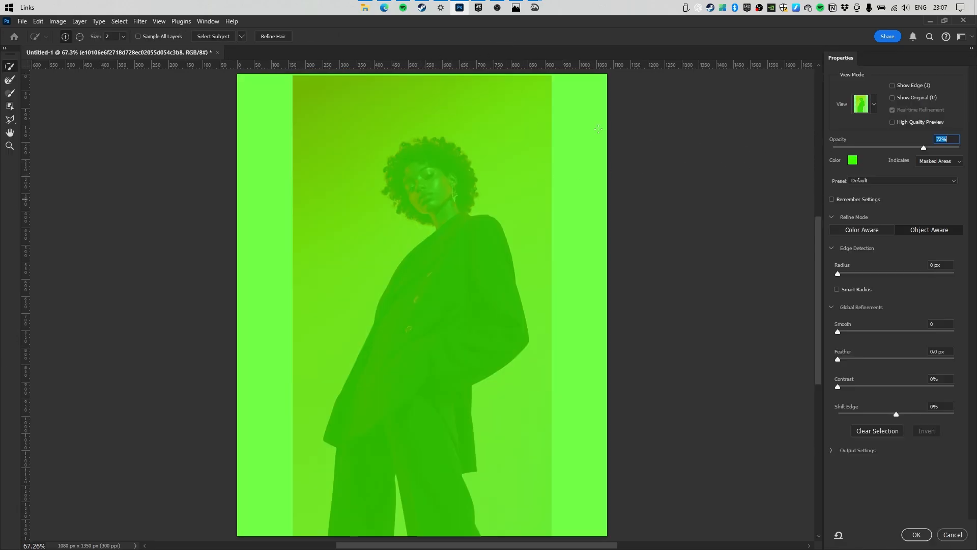
pyautogui.click(204, 38)
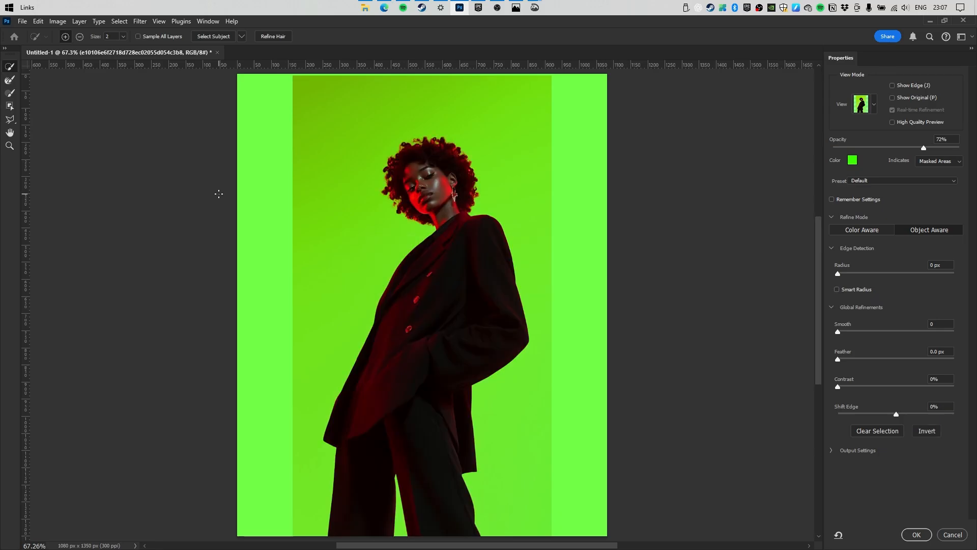
# Refine the selection around the woman's curly hair with the Refine Edge Brush.
pyautogui.moveTo(419, 179); pyautogui.dragTo(474, 215)
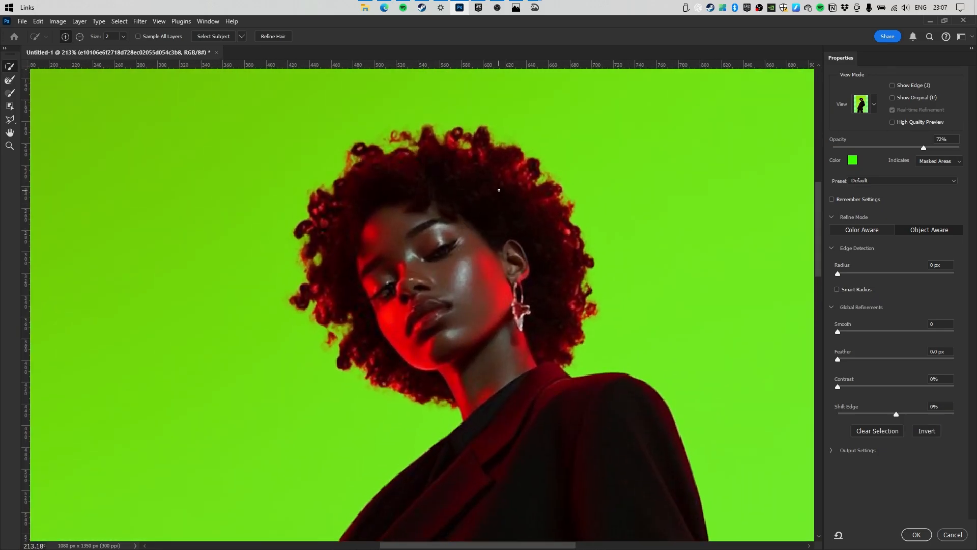
pyautogui.click(10, 80)
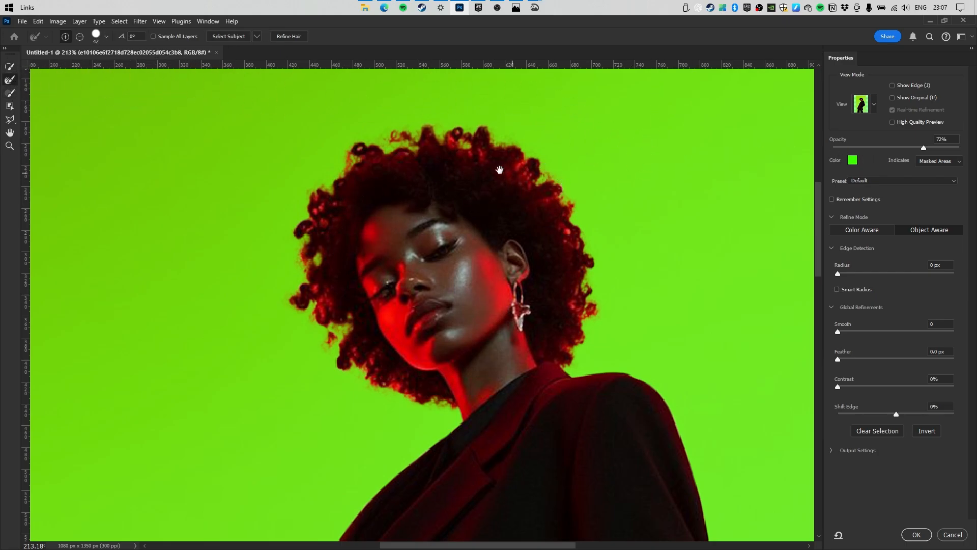
pyautogui.moveTo(500, 169)
pyautogui.mouseDown()
pyautogui.moveTo(510, 225)
pyautogui.moveTo(556, 261)
pyautogui.moveTo(541, 231)
pyautogui.mouseUp()
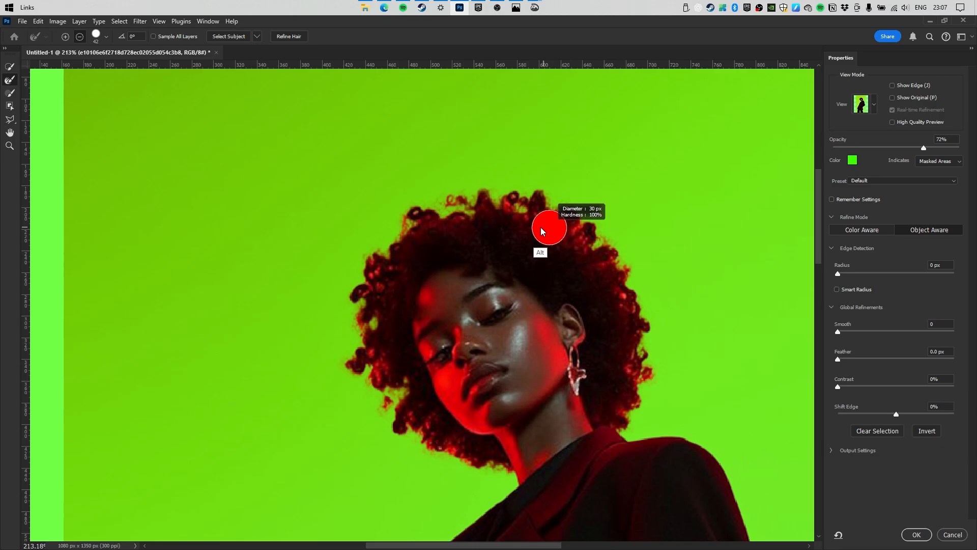
pyautogui.moveTo(502, 201)
pyautogui.mouseDown()
pyautogui.moveTo(569, 226)
pyautogui.moveTo(558, 229)
pyautogui.moveTo(555, 218)
pyautogui.moveTo(636, 376)
pyautogui.mouseUp()
pyautogui.moveTo(476, 183)
pyautogui.mouseDown()
pyautogui.moveTo(402, 204)
pyautogui.moveTo(374, 249)
pyautogui.moveTo(350, 364)
pyautogui.moveTo(401, 433)
pyautogui.moveTo(492, 464)
pyautogui.moveTo(490, 473)
pyautogui.mouseUp()
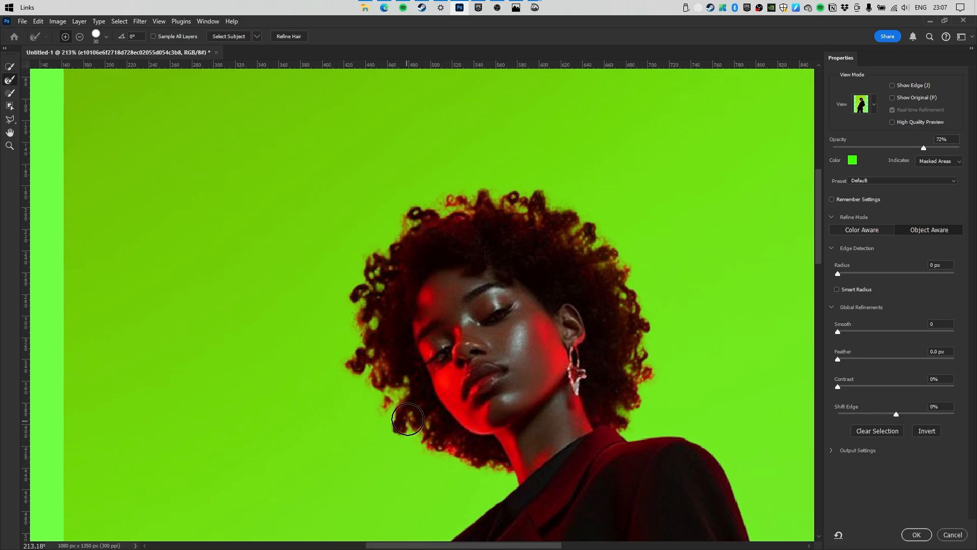
pyautogui.moveTo(455, 336); pyautogui.dragTo(405, 273)
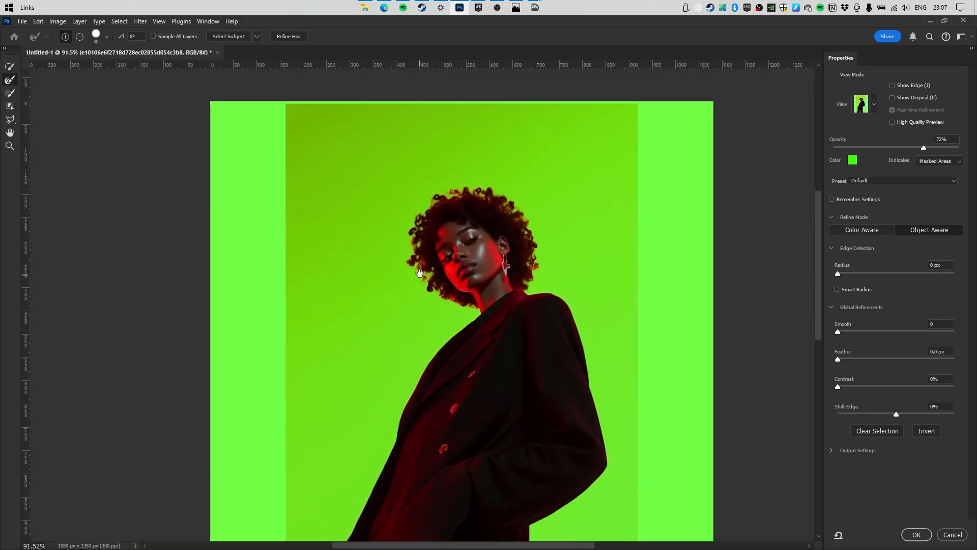
pyautogui.moveTo(456, 182)
pyautogui.mouseDown()
pyautogui.moveTo(503, 196)
pyautogui.moveTo(375, 211)
pyautogui.moveTo(305, 264)
pyautogui.mouseUp()
pyautogui.moveTo(519, 234); pyautogui.dragTo(432, 255)
pyautogui.moveTo(453, 358)
pyautogui.mouseDown()
pyautogui.moveTo(482, 349)
pyautogui.moveTo(492, 422)
pyautogui.mouseUp()
# Mask the photo layer to the selected woman, then temporarily disable the mask.
pyautogui.click(916, 534)
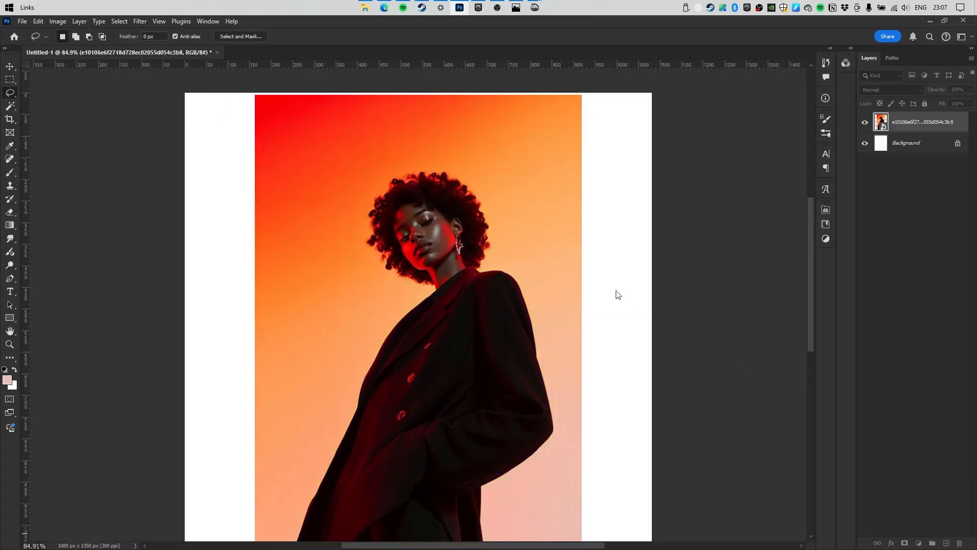
pyautogui.click(894, 125)
pyautogui.click(904, 543)
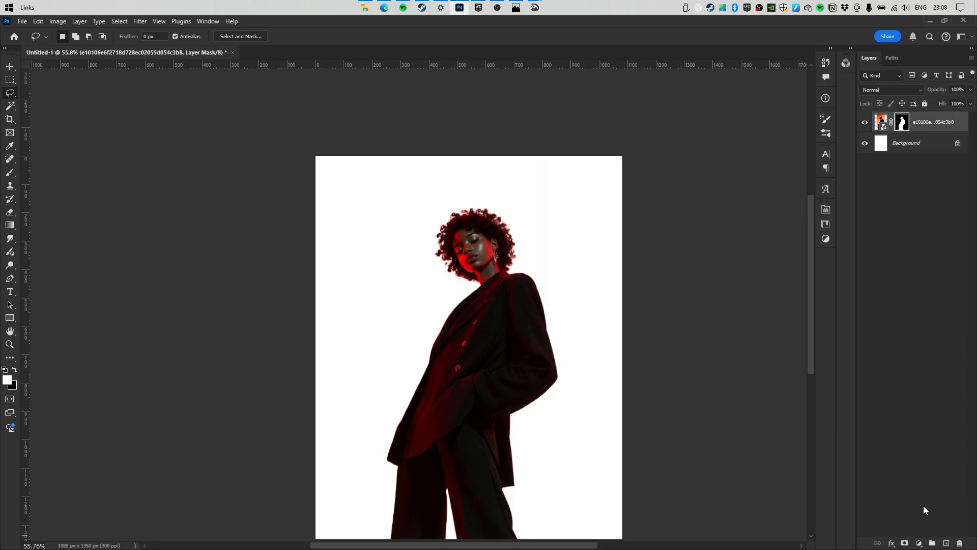
pyautogui.moveTo(512, 288); pyautogui.dragTo(495, 289)
pyautogui.press('v')
pyautogui.moveTo(501, 298); pyautogui.dragTo(502, 284)
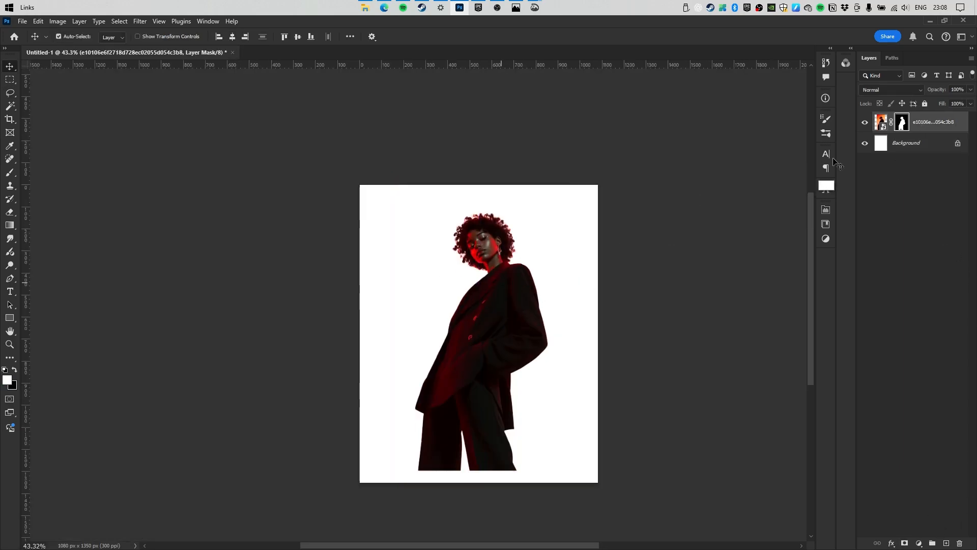
pyautogui.hotkey('ctrl', 'z')
pyautogui.keyDown('shift'); pyautogui.click(902, 126); pyautogui.keyUp('shift')
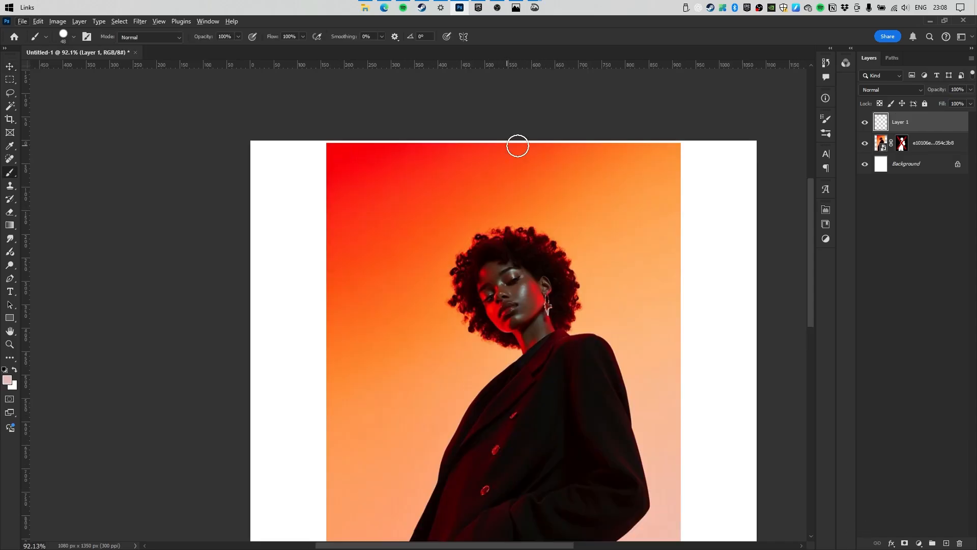
# On a new layer, paint red, orange and pale pink swatches sampled from the photo.
pyautogui.keyDown('alt'); pyautogui.click(331, 152); pyautogui.keyUp('alt')
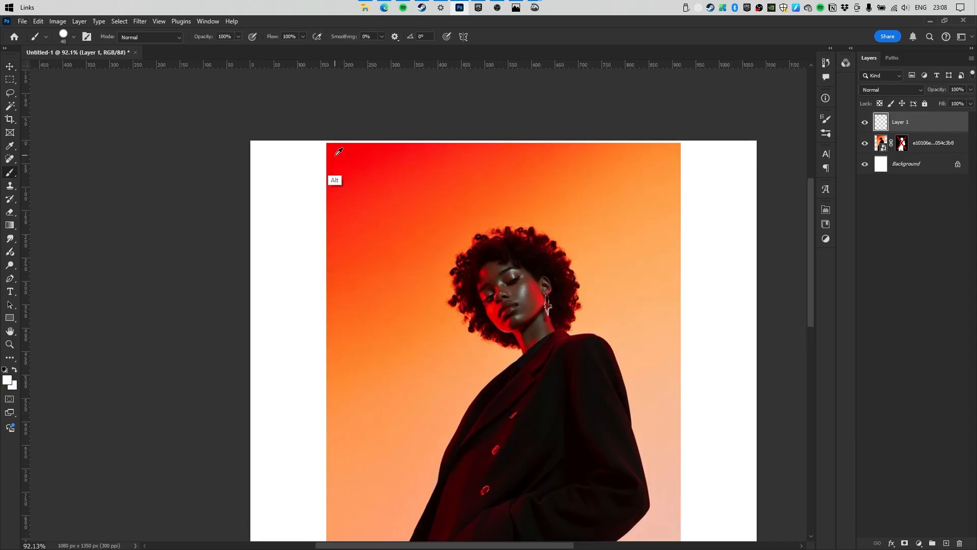
pyautogui.moveTo(285, 182); pyautogui.dragTo(285, 193)
pyautogui.scroll(-3, 421, 233)
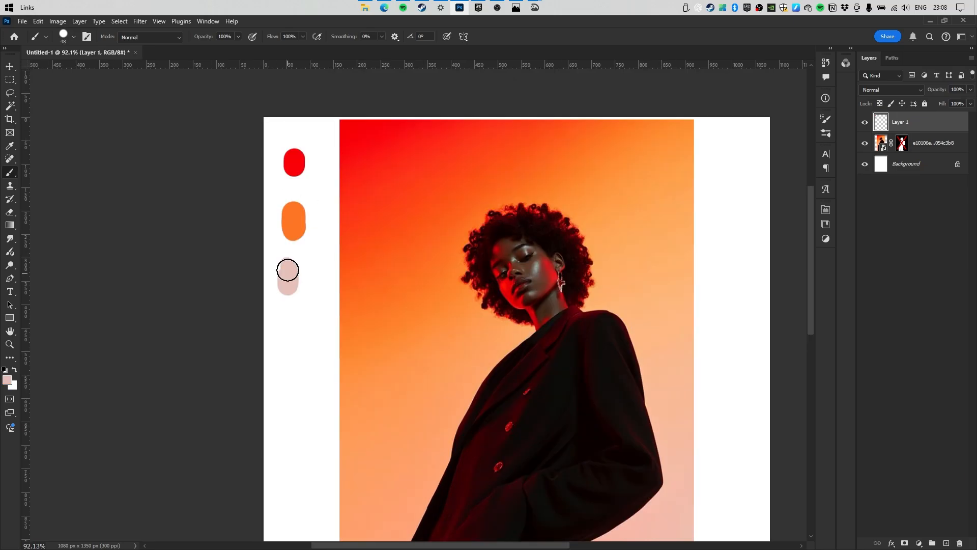
pyautogui.moveTo(288, 270)
pyautogui.mouseDown()
pyautogui.moveTo(287, 285)
pyautogui.moveTo(275, 276)
pyautogui.moveTo(298, 276)
pyautogui.mouseUp()
pyautogui.click(918, 143)
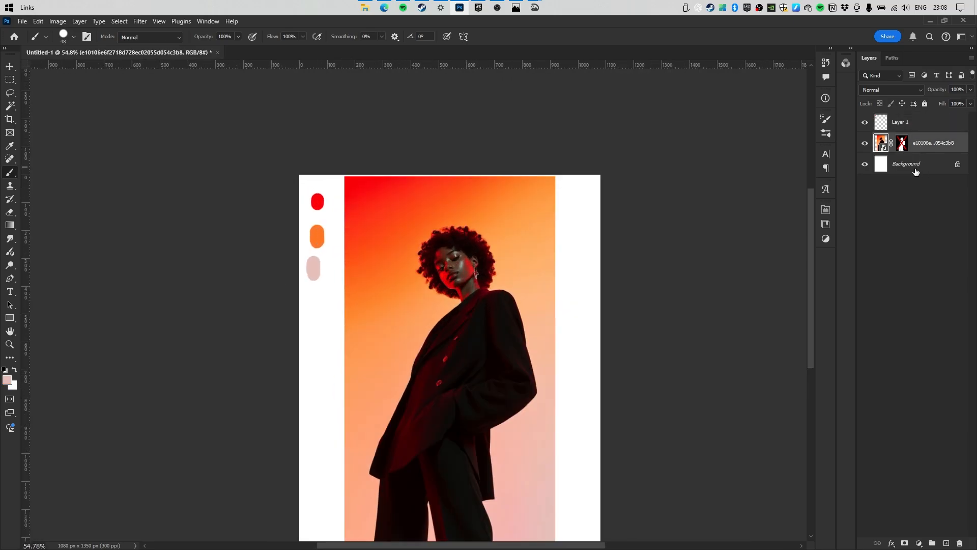
pyautogui.click(916, 167)
# Add a Gradient Fill above Background: pale pink, orange stop at 50%, red at the top end.
pyautogui.click(918, 543)
pyautogui.click(922, 371)
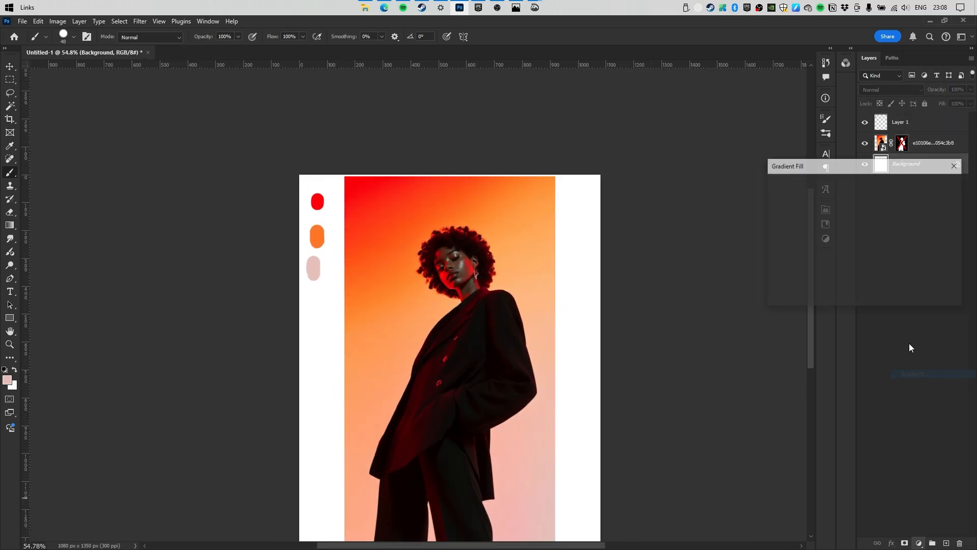
pyautogui.click(831, 184)
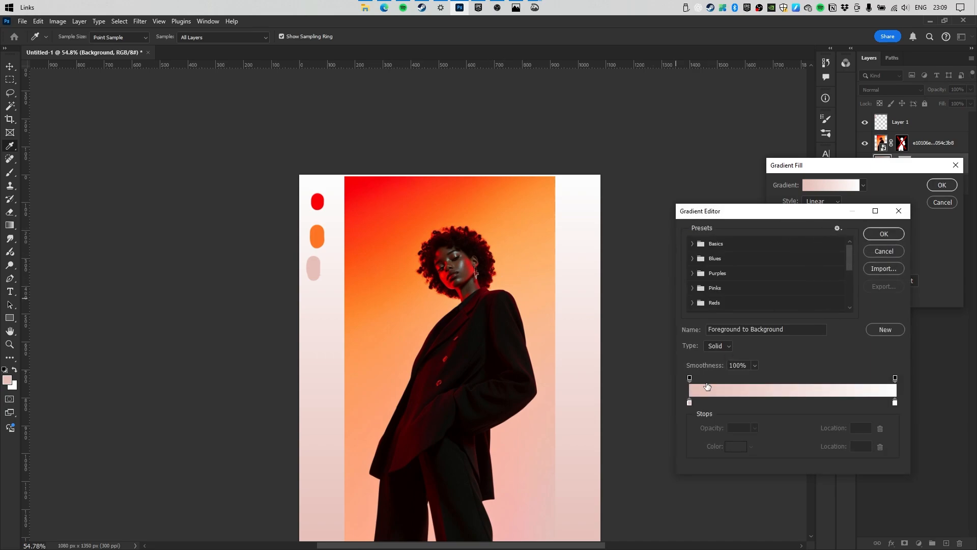
pyautogui.click(793, 402)
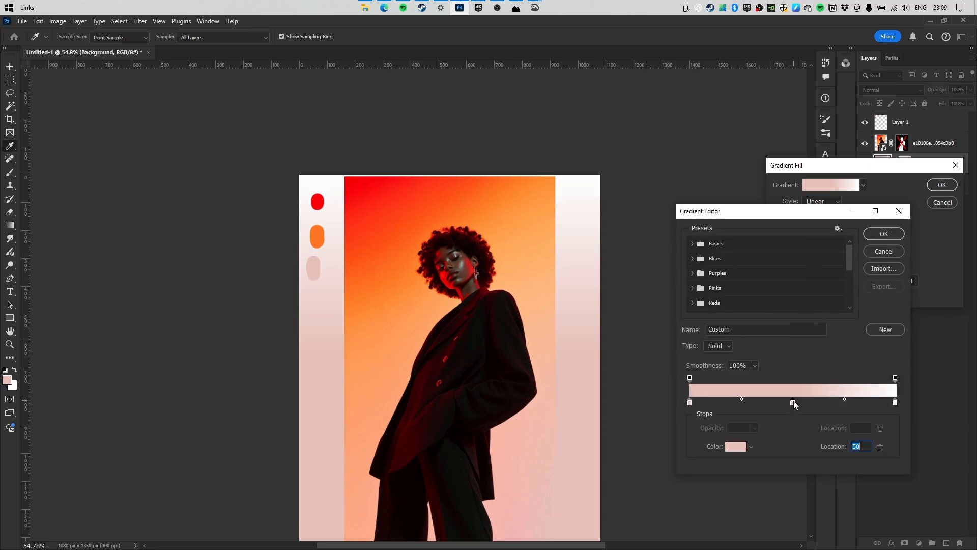
pyautogui.click(314, 234)
pyautogui.click(894, 403)
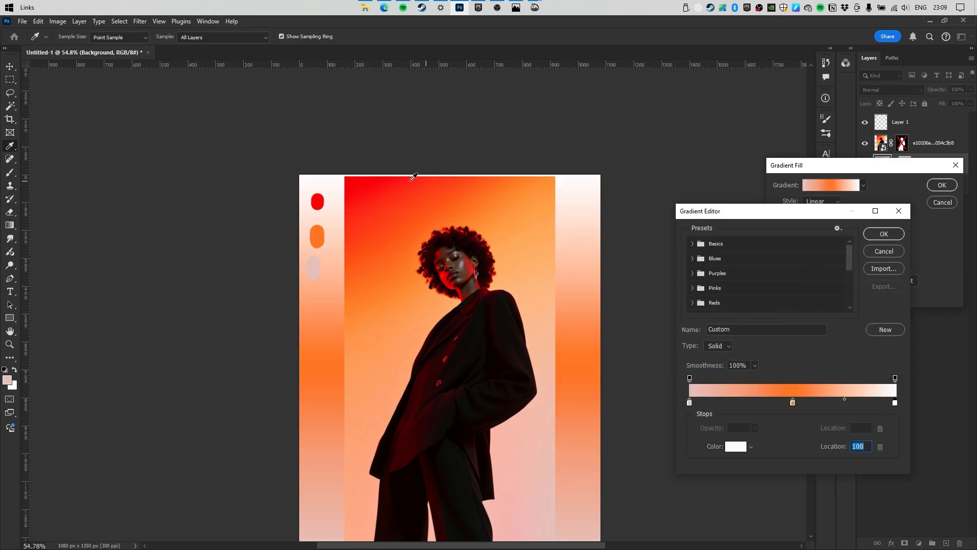
pyautogui.click(357, 181)
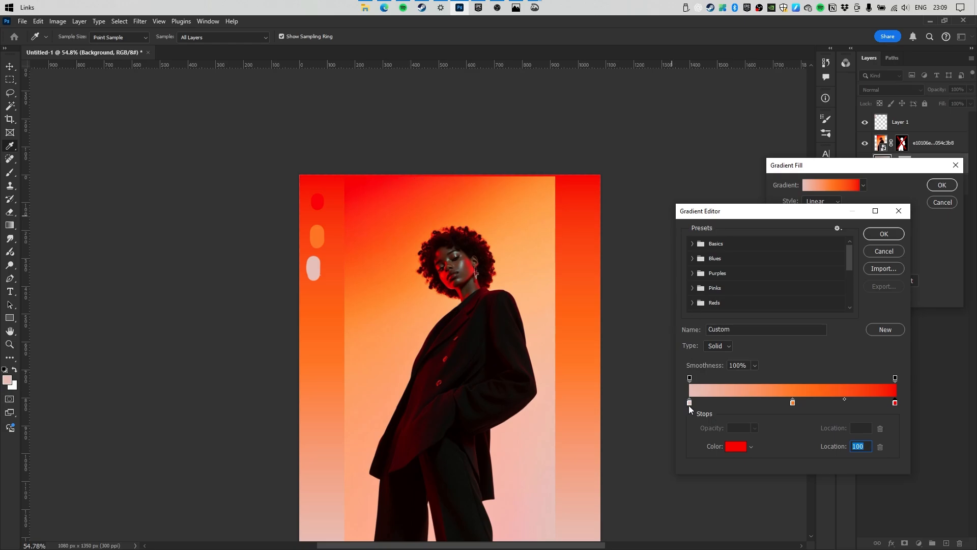
pyautogui.click(690, 403)
pyautogui.click(881, 235)
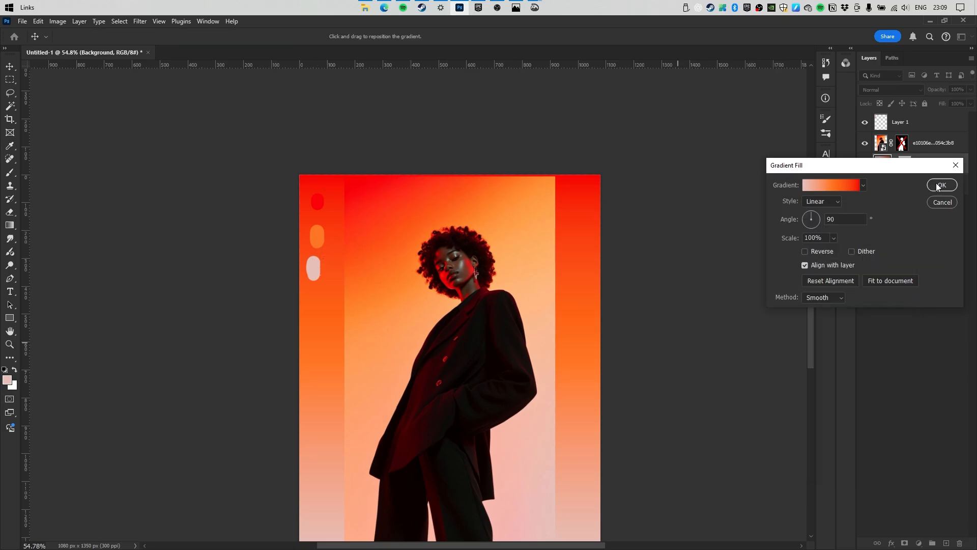
pyautogui.click(938, 185)
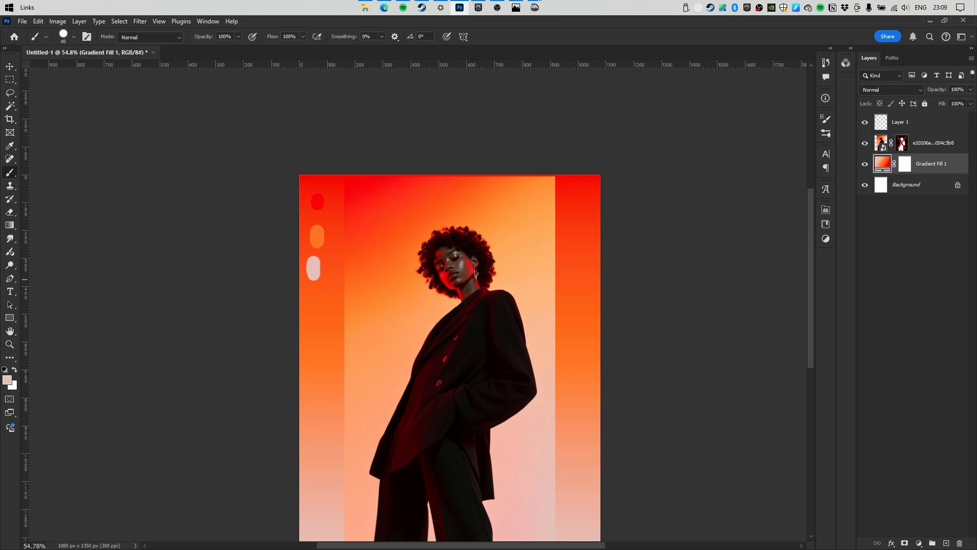
# Draw a pale pink rectangle behind the woman, narrowed and extended above the canvas top.
pyautogui.hotkey('alt', 'Tab')
pyautogui.hotkey('alt', 'Tab')
pyautogui.hotkey('alt', 'Tab')
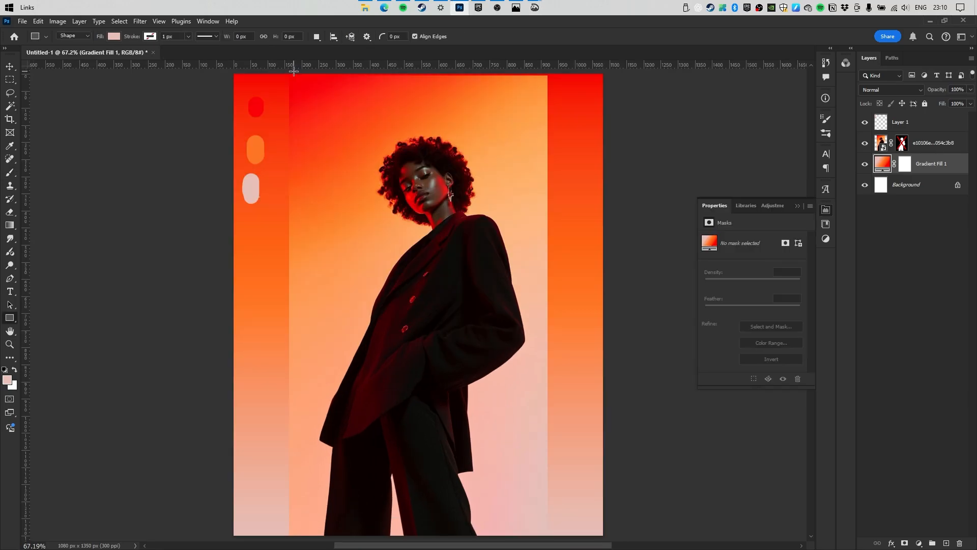
pyautogui.moveTo(296, 79); pyautogui.dragTo(514, 448)
pyautogui.hotkey('ctrl', 't')
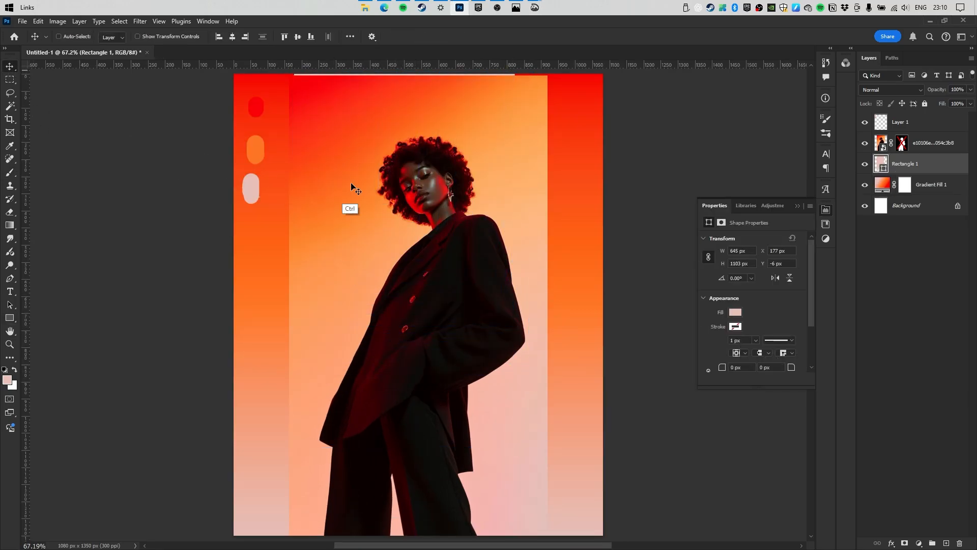
pyautogui.moveTo(293, 252); pyautogui.dragTo(307, 262)
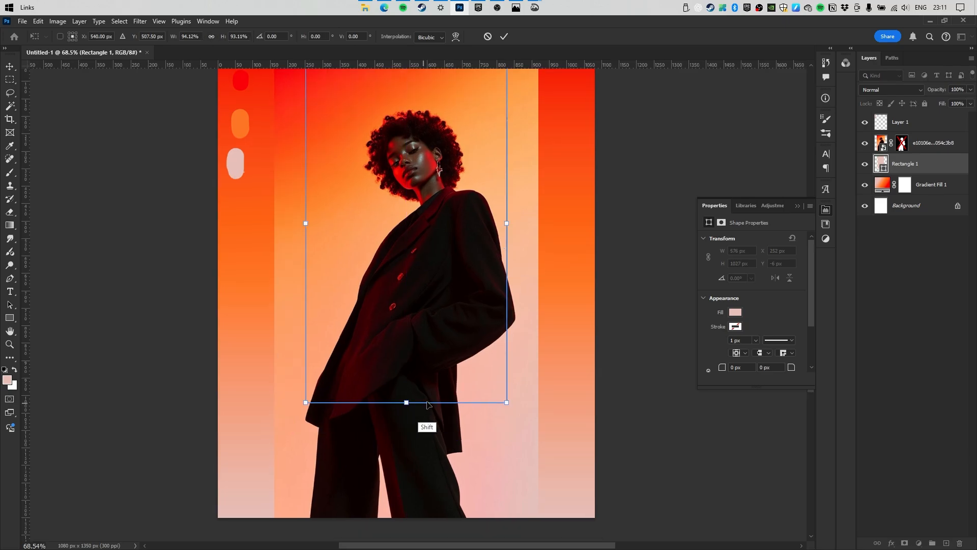
pyautogui.moveTo(438, 280); pyautogui.dragTo(433, 257)
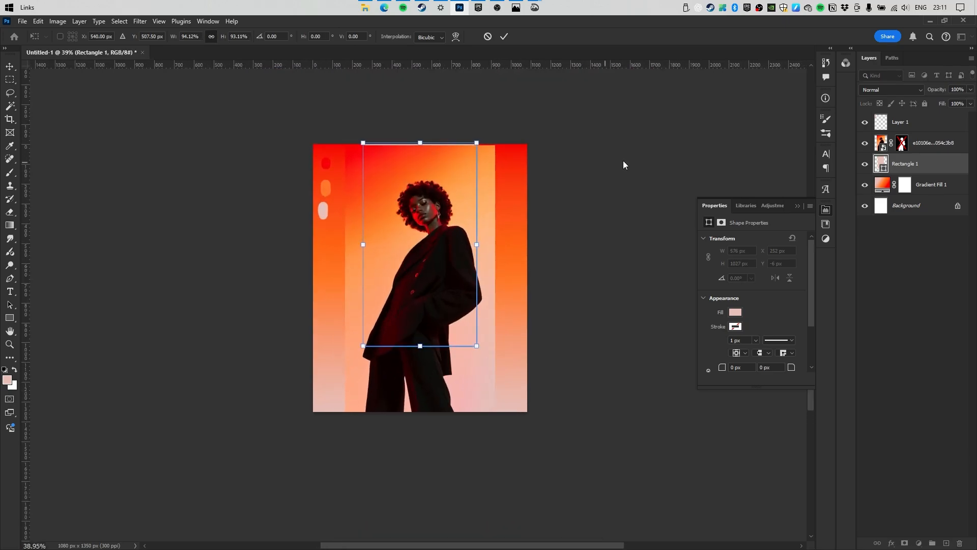
pyautogui.moveTo(419, 143); pyautogui.dragTo(420, 100)
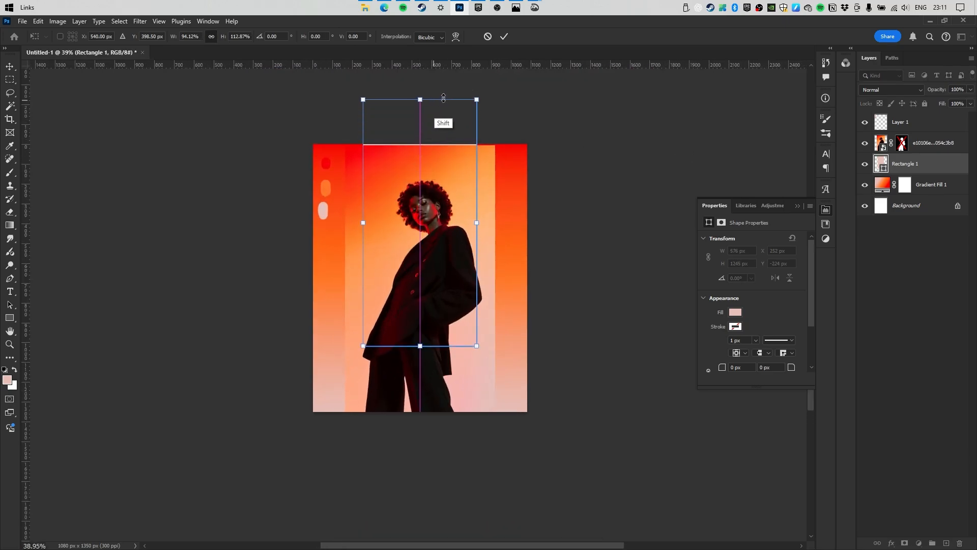
pyautogui.press('Return')
# Re-enable the photo's cut-out mask and convert the photo layer to a smart object.
pyautogui.click(865, 143)
pyautogui.moveTo(401, 225); pyautogui.dragTo(714, 175)
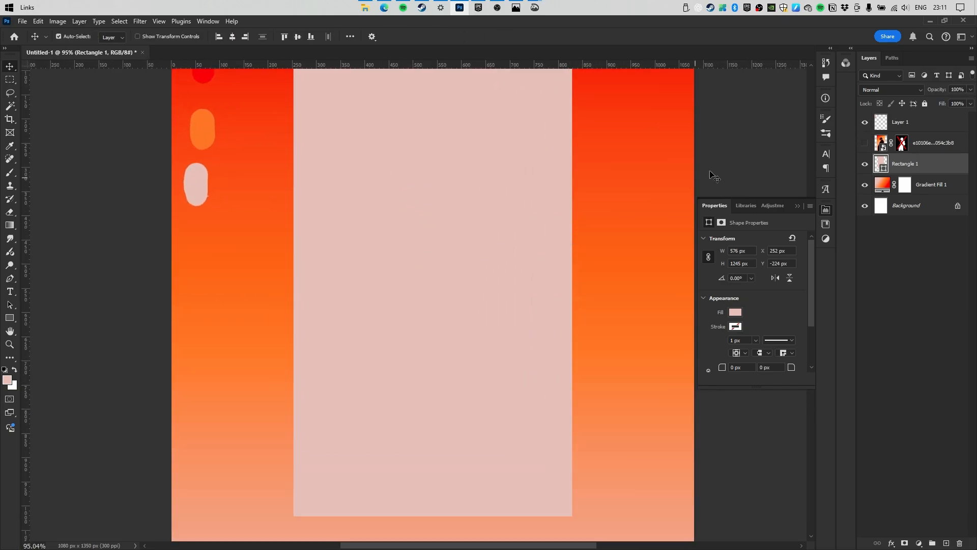
pyautogui.click(865, 143)
pyautogui.keyDown('shift'); pyautogui.click(898, 145); pyautogui.keyUp('shift')
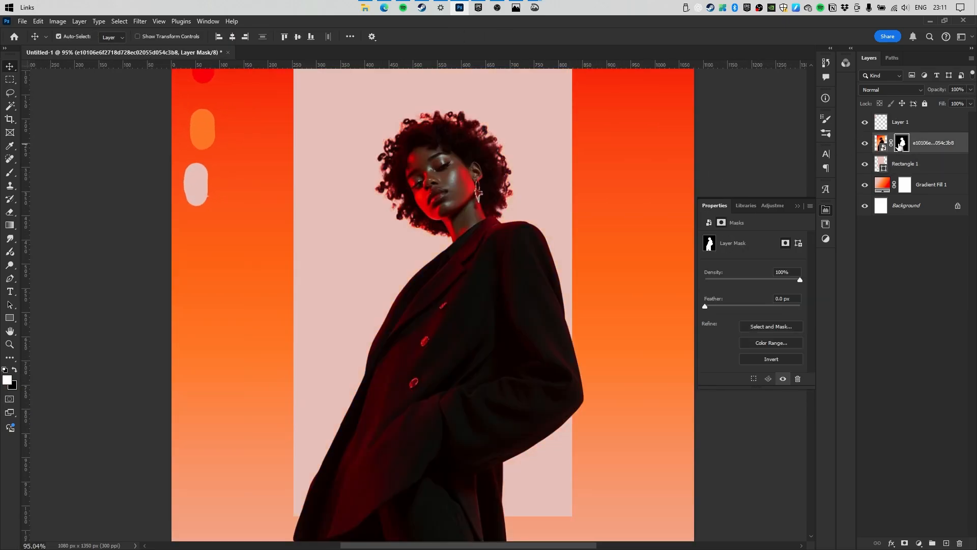
pyautogui.rightClick(919, 146)
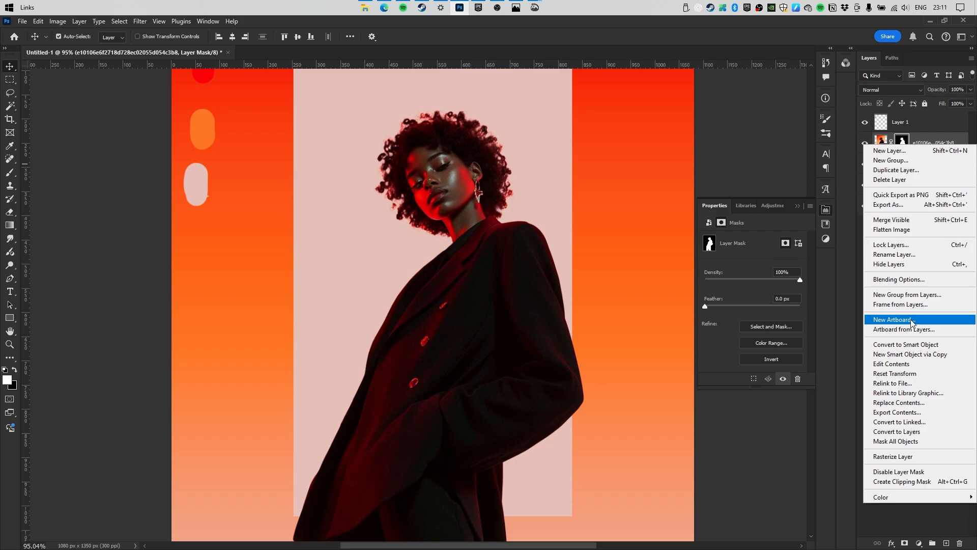
pyautogui.click(918, 346)
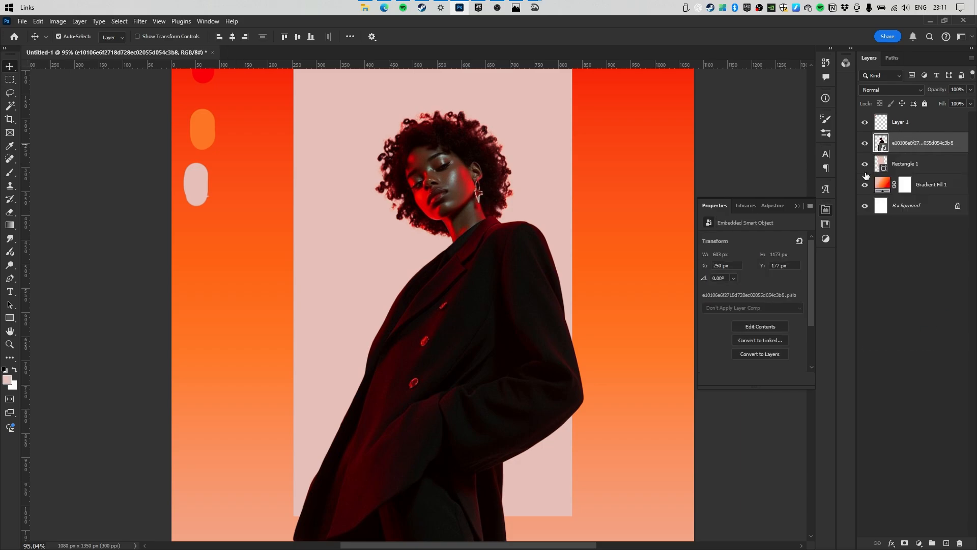
pyautogui.moveTo(448, 199); pyautogui.dragTo(416, 216)
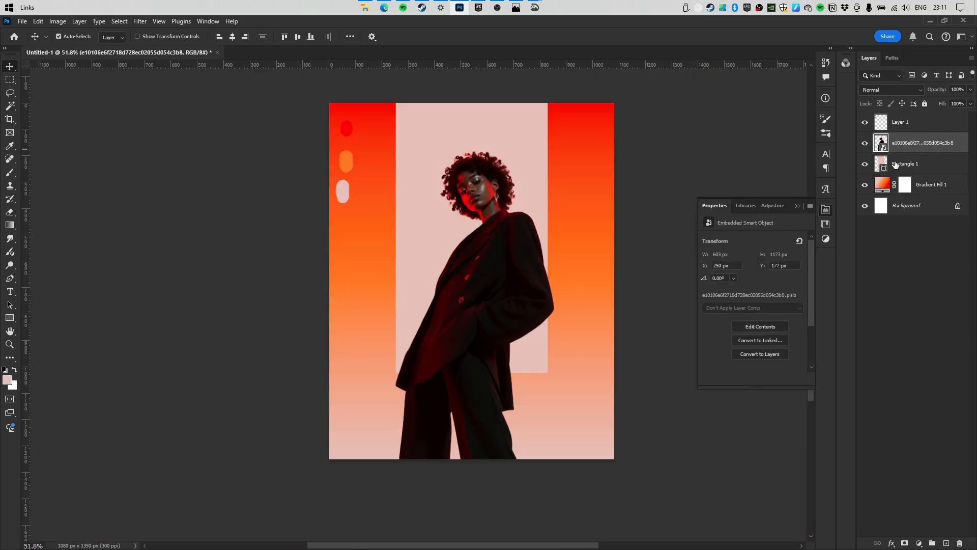
pyautogui.click(896, 165)
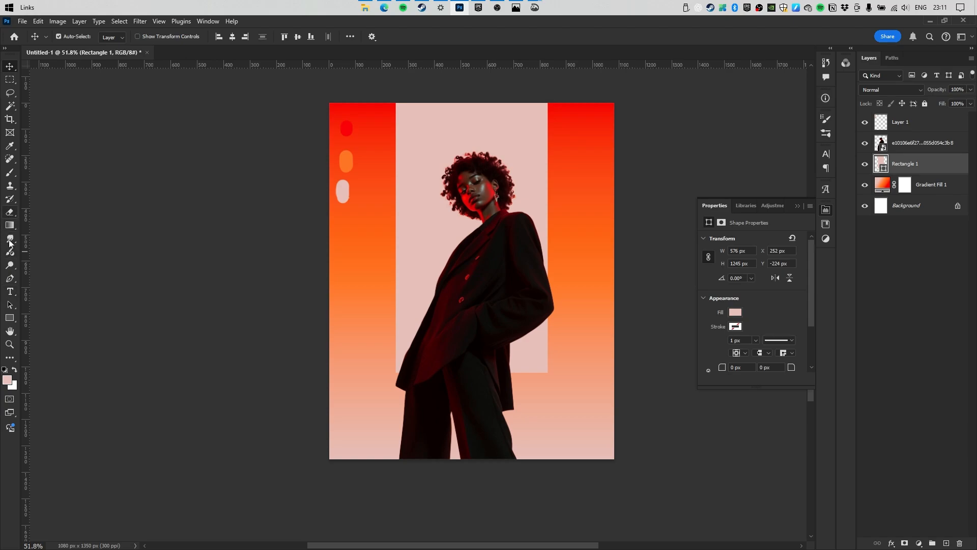
# Switch to the Ellipse tool and try rounding the rectangle's bottom corners, then undo it.
pyautogui.click(9, 318)
pyautogui.click(46, 329)
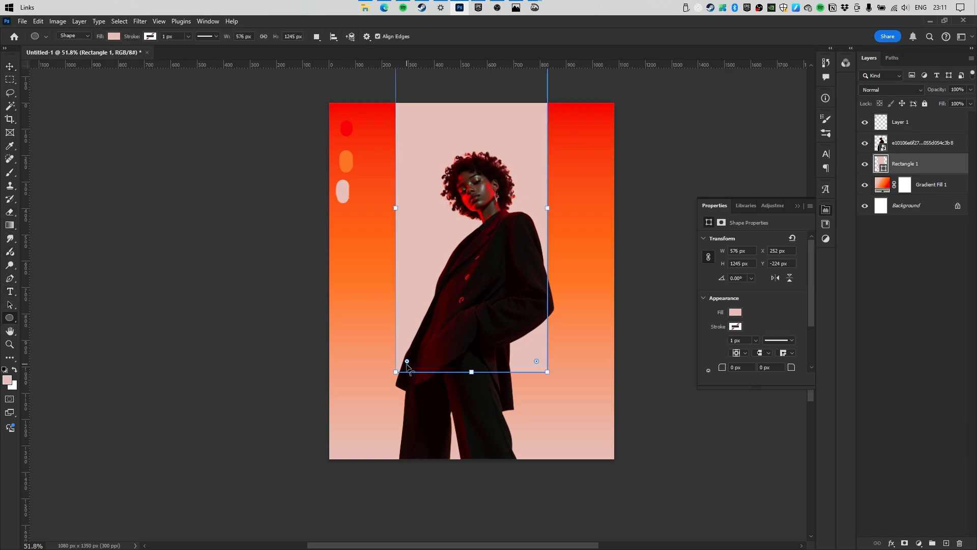
pyautogui.moveTo(408, 361); pyautogui.dragTo(487, 232)
pyautogui.moveTo(472, 121); pyautogui.dragTo(415, 90)
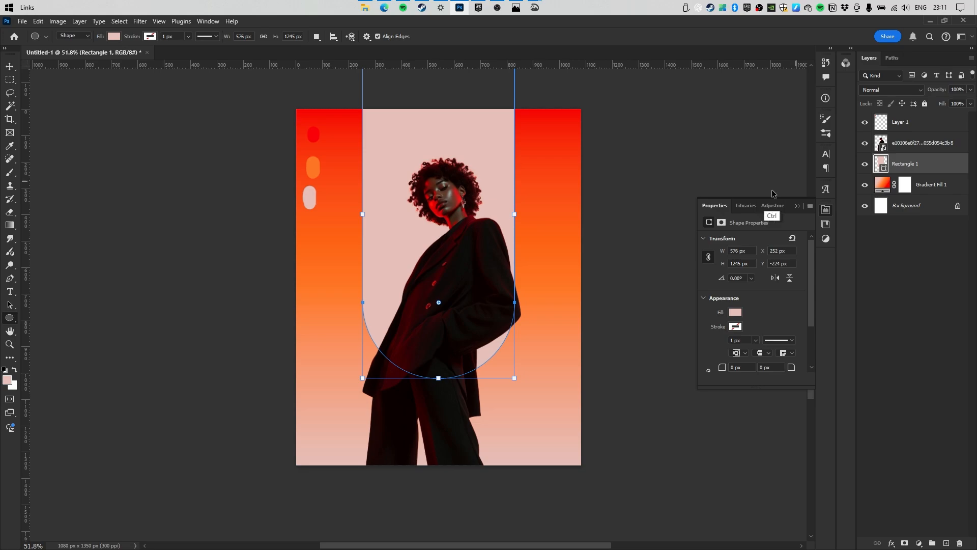
pyautogui.hotkey('ctrl', 'z')
pyautogui.hotkey('ctrl', 'z')
pyautogui.hotkey('ctrl', 'z')
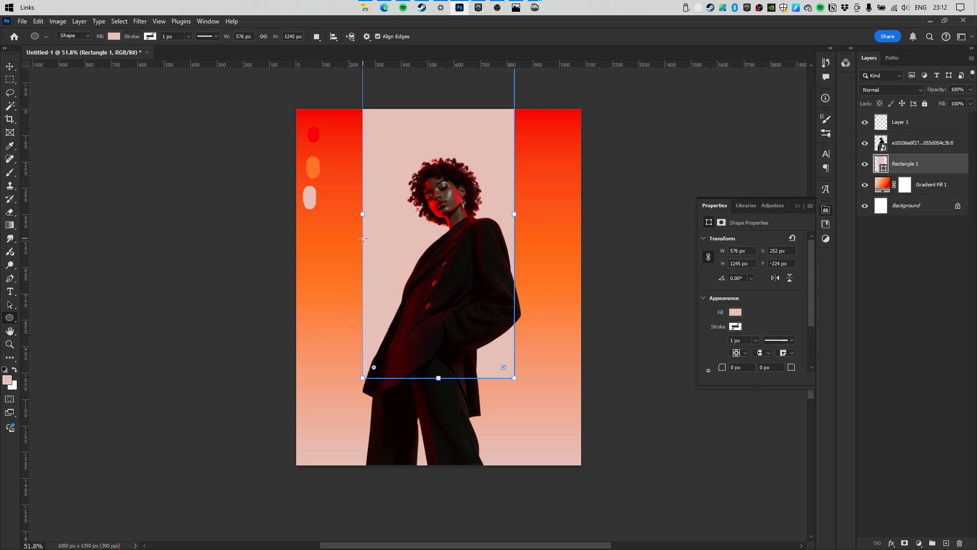
pyautogui.scroll(4, 363, 238)
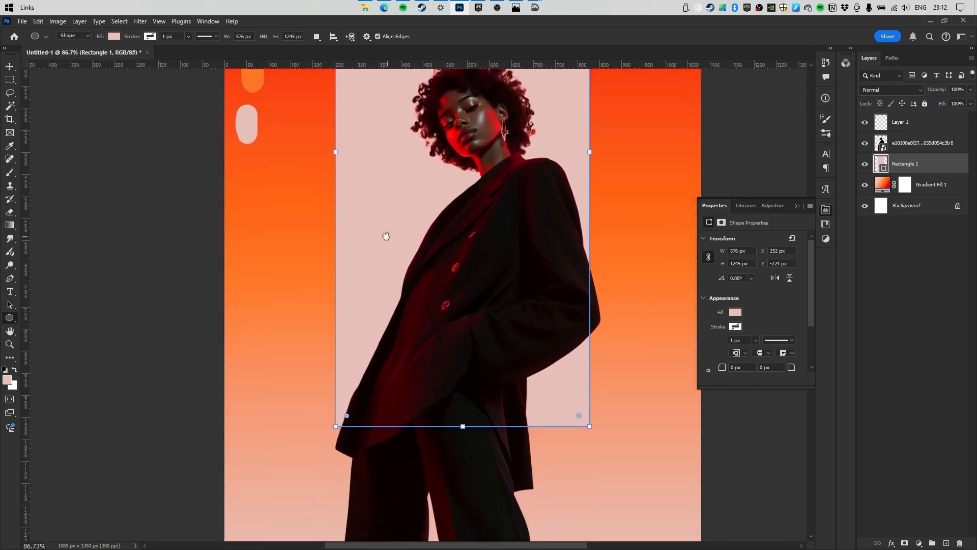
# Draw a circle, scale it to the rectangle's width and align it with the rectangle's bottom.
pyautogui.moveTo(323, 226); pyautogui.dragTo(630, 415)
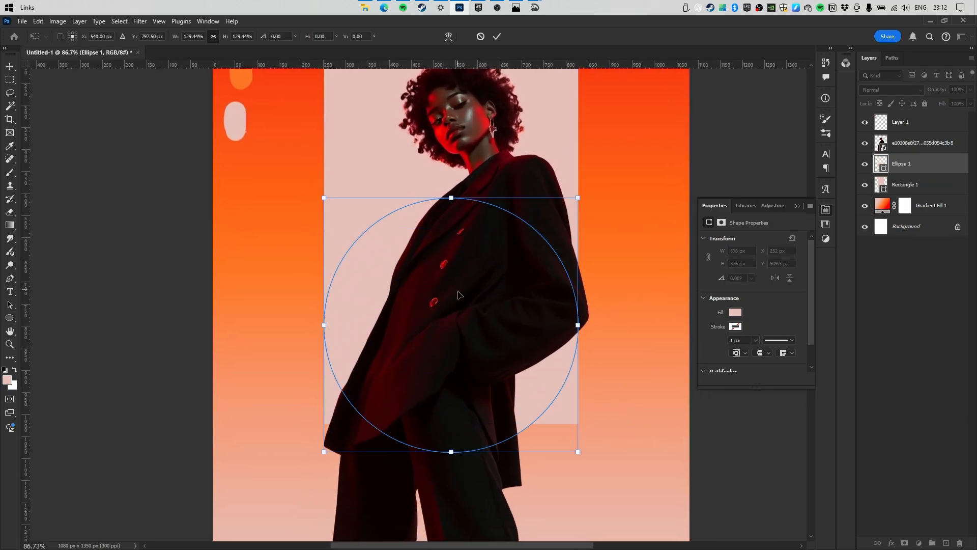
pyautogui.moveTo(456, 290); pyautogui.dragTo(450, 339)
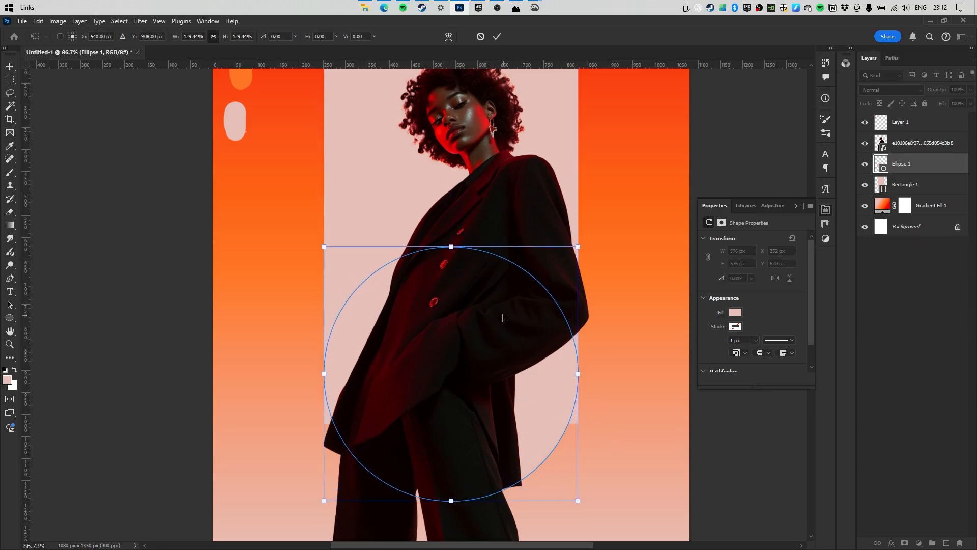
pyautogui.moveTo(502, 318); pyautogui.dragTo(548, 423)
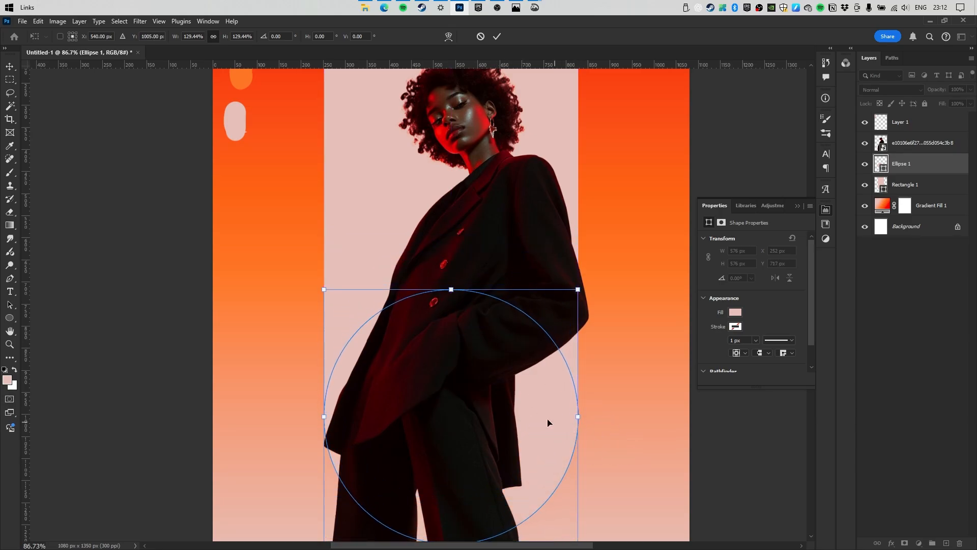
pyautogui.moveTo(537, 366); pyautogui.dragTo(538, 374)
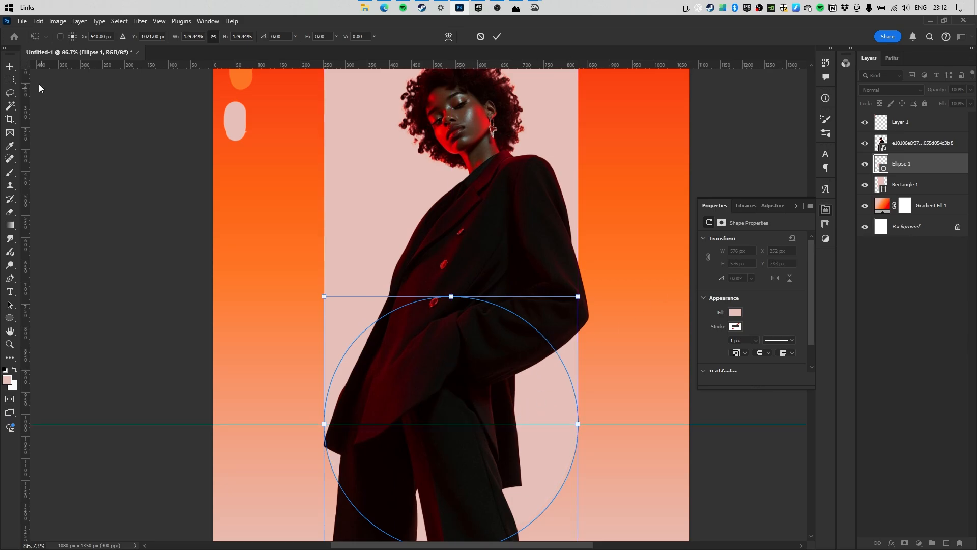
pyautogui.click(10, 67)
# Add a horizontal guide at the arch's base and also select the rectangle layer.
pyautogui.moveTo(460, 263); pyautogui.dragTo(437, 285)
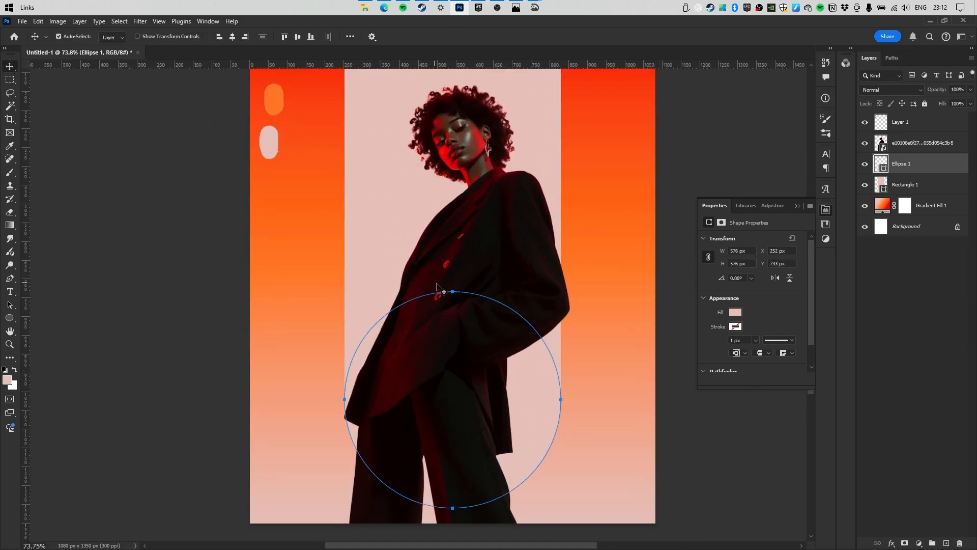
pyautogui.moveTo(435, 65); pyautogui.dragTo(401, 260)
pyautogui.scroll(1, 493, 331)
pyautogui.keyDown('shift'); pyautogui.click(871, 189); pyautogui.keyUp('shift')
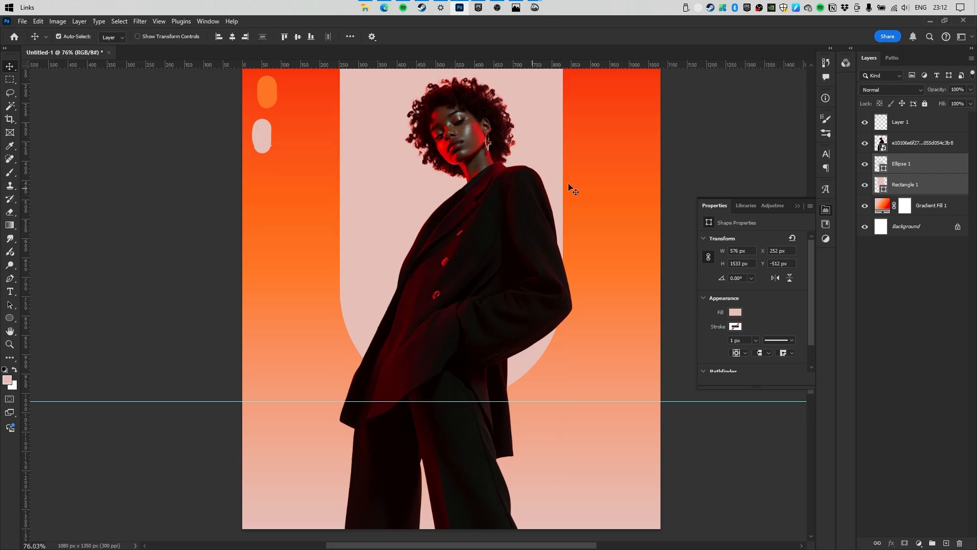
# Hide the photo, merge circle and rectangle with Ctrl+E, and load the arch outline as a selection.
pyautogui.click(865, 143)
pyautogui.moveTo(391, 221); pyautogui.dragTo(438, 207)
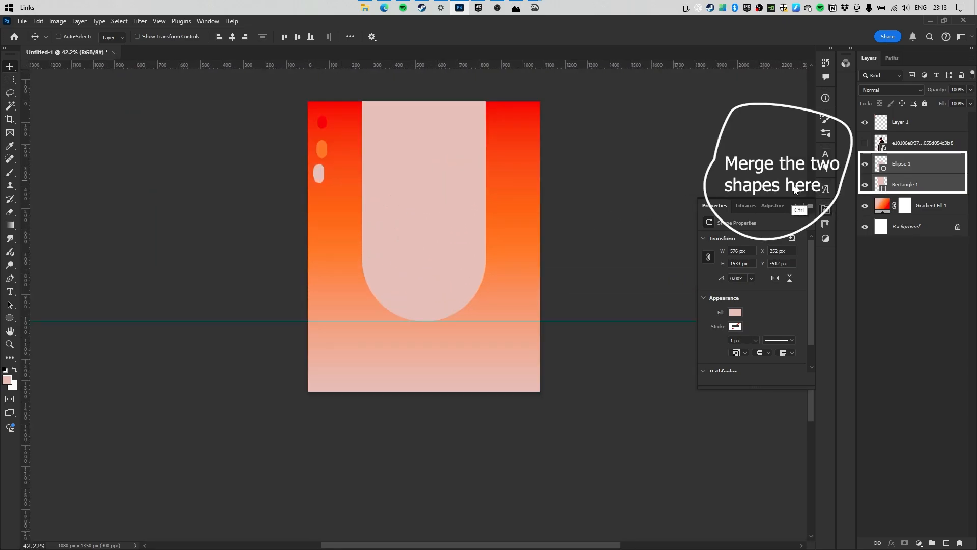
pyautogui.hotkey('ctrl', 'e')
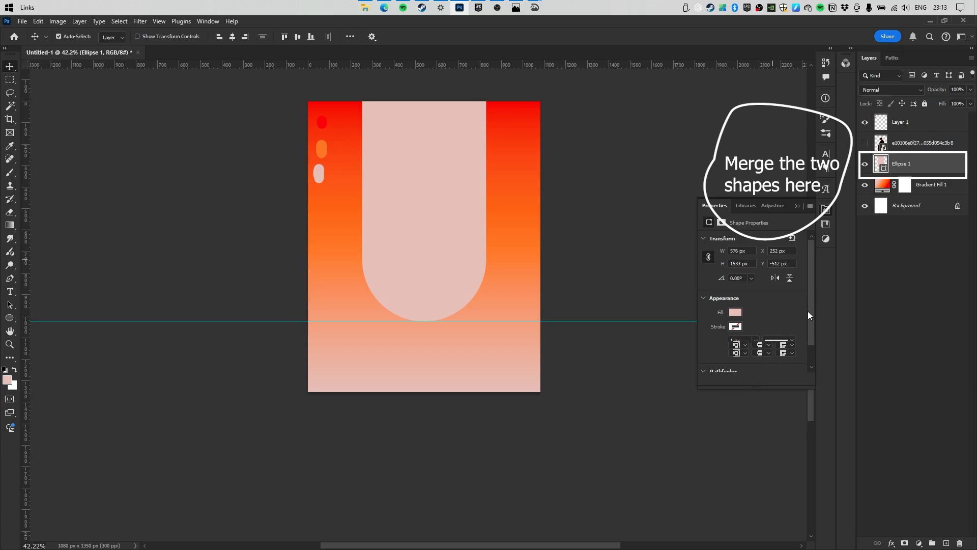
pyautogui.moveTo(808, 312); pyautogui.dragTo(799, 348)
pyautogui.doubleClick(7, 329)
pyautogui.moveTo(421, 181); pyautogui.dragTo(465, 183)
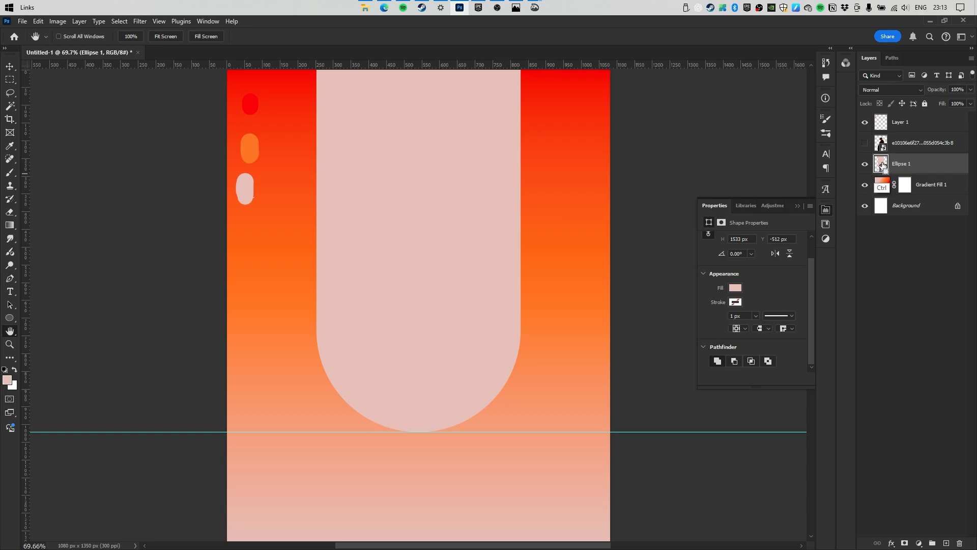
pyautogui.keyDown('ctrl'); pyautogui.click(883, 166); pyautogui.keyUp('ctrl')
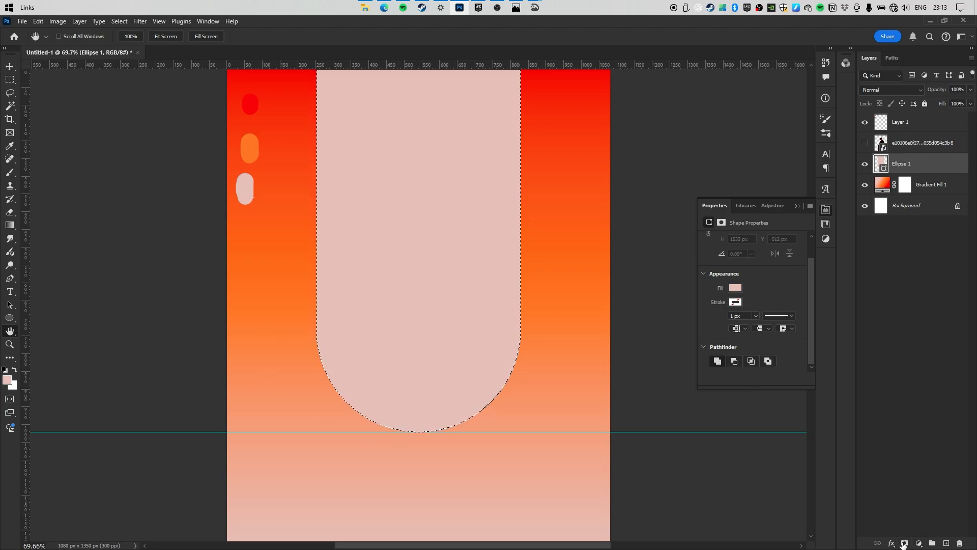
# Create a group named Act masked to the arch and move the model photo into it.
pyautogui.click(932, 543)
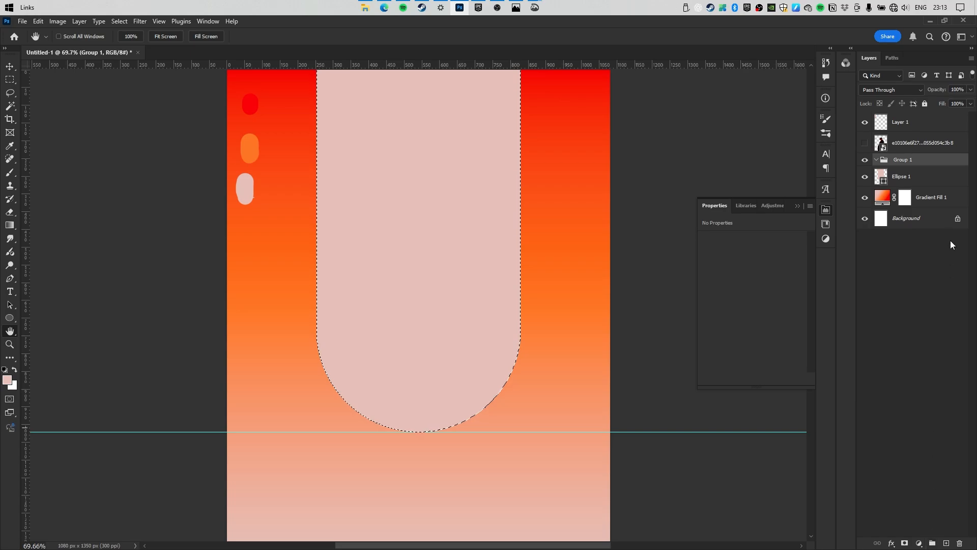
pyautogui.doubleClick(902, 159)
pyautogui.write('Act')
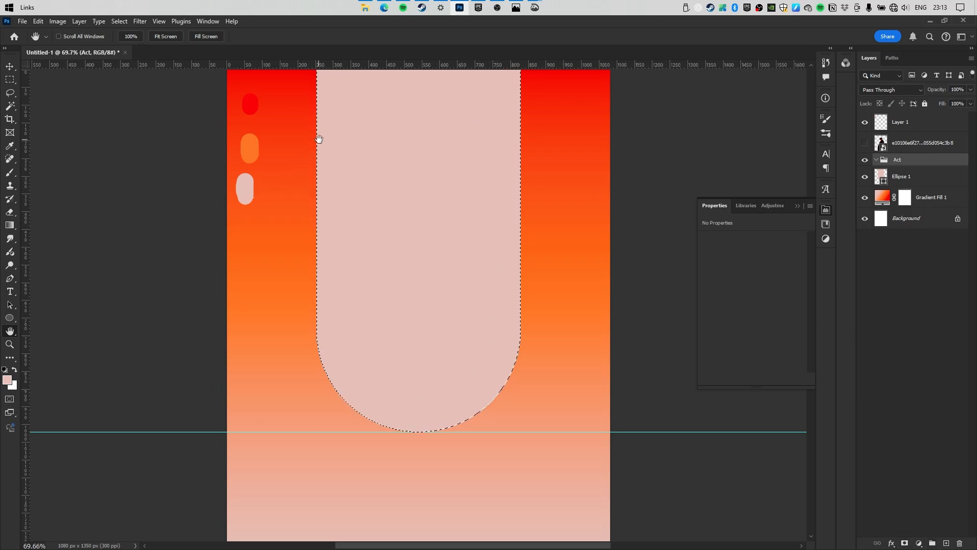
pyautogui.click(904, 543)
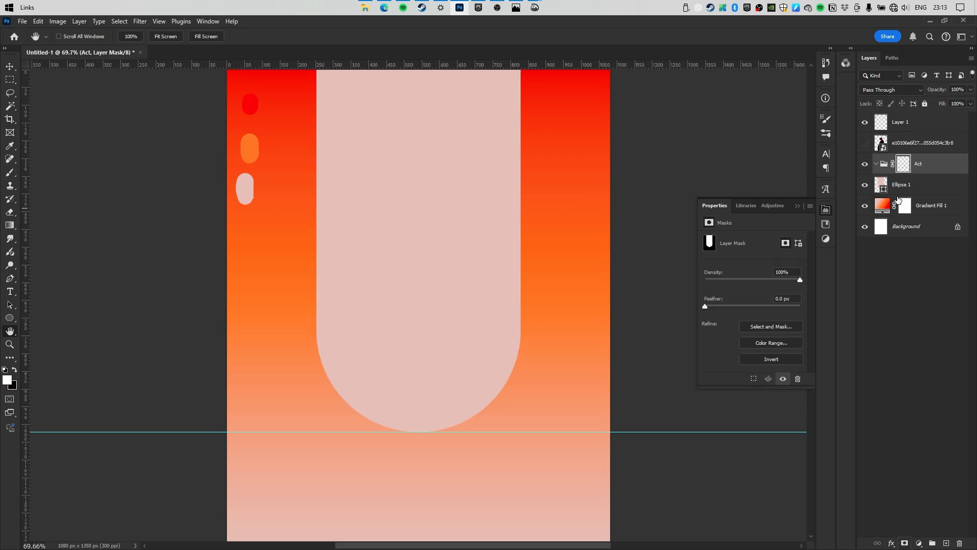
pyautogui.click(865, 143)
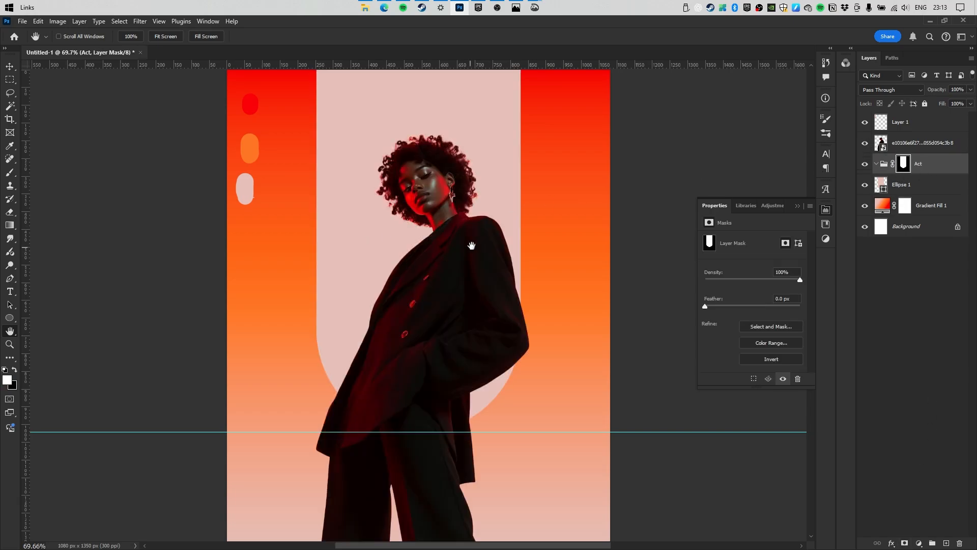
pyautogui.moveTo(911, 147); pyautogui.dragTo(911, 164)
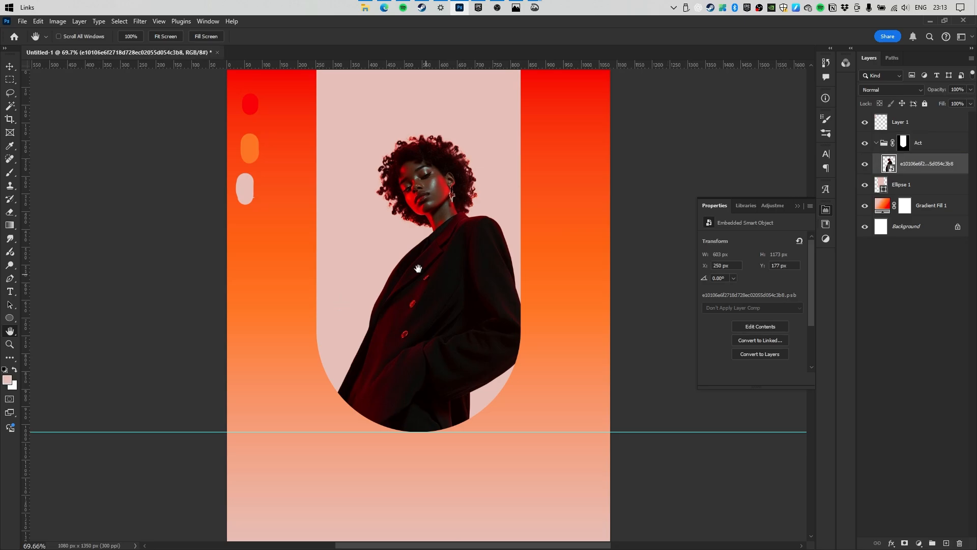
# Shift the three colour blobs down and right, then hide their layer.
pyautogui.scroll(-1, 405, 184)
pyautogui.press('v')
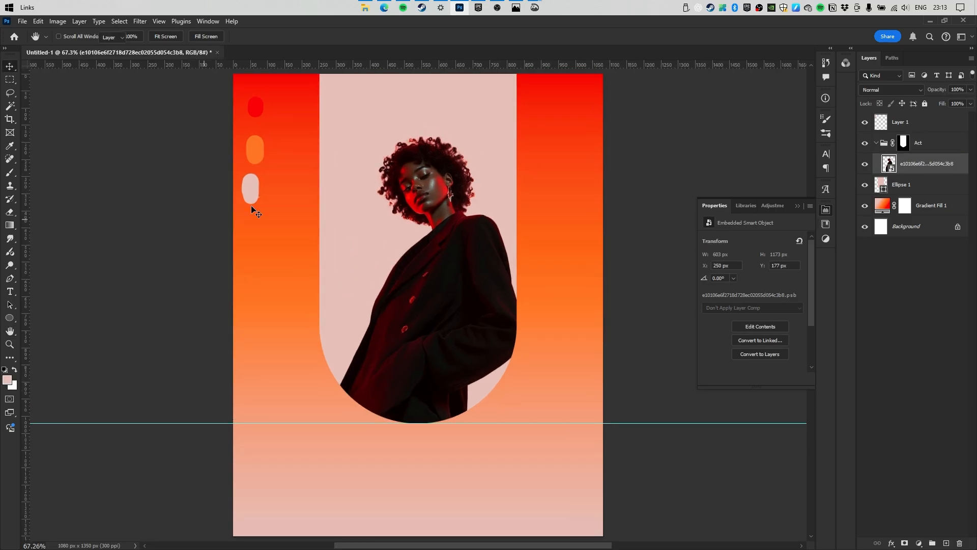
pyautogui.moveTo(249, 189); pyautogui.dragTo(267, 209)
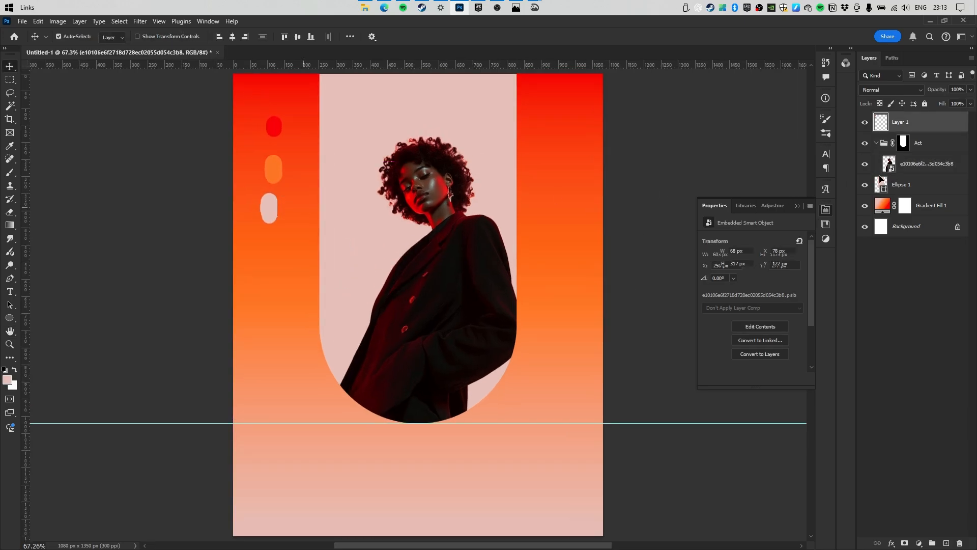
pyautogui.click(865, 122)
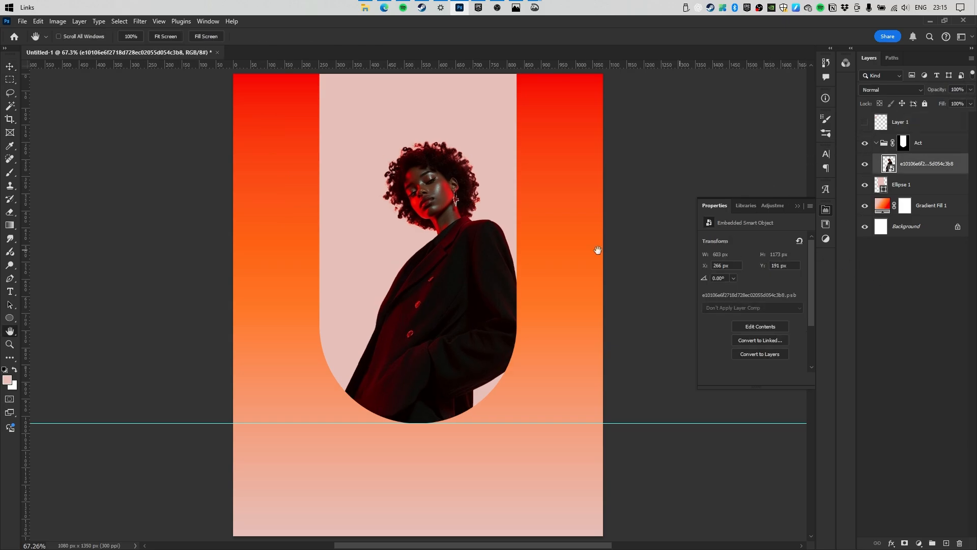
pyautogui.scroll(-10, 362, 231)
pyautogui.scroll(6, 417, 218)
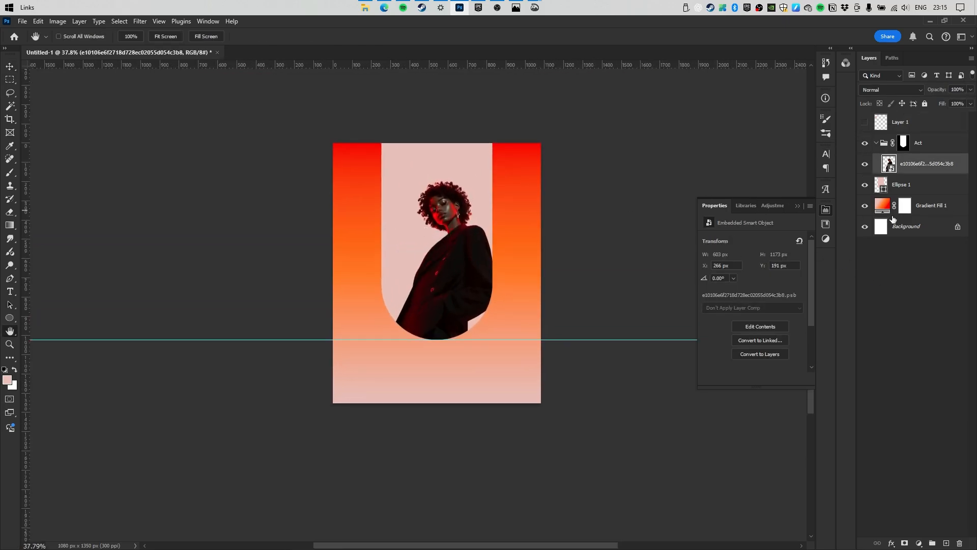
# Adjust the background gradient's angle and position so the red corner is resized.
pyautogui.doubleClick(878, 206)
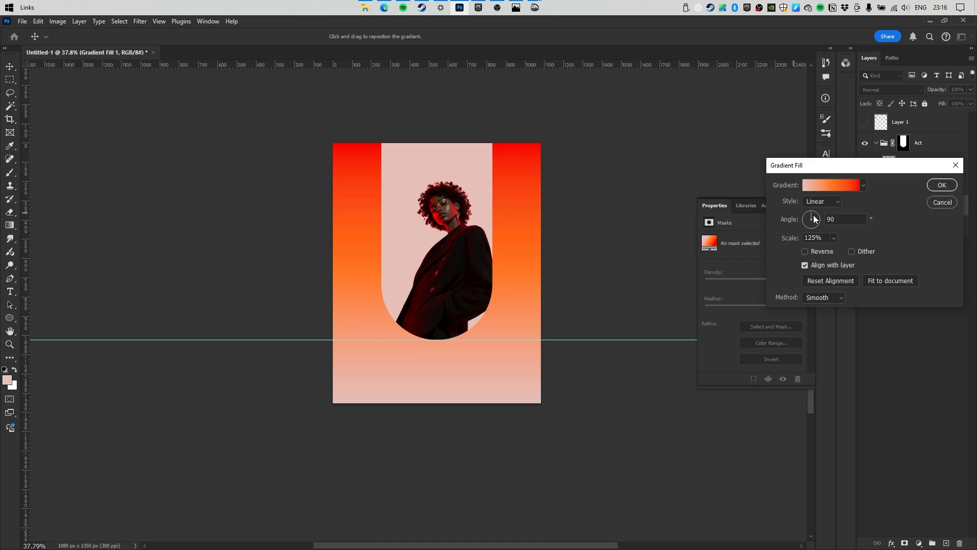
pyautogui.moveTo(814, 218)
pyautogui.mouseDown()
pyautogui.moveTo(824, 215)
pyautogui.moveTo(835, 242)
pyautogui.moveTo(816, 227)
pyautogui.moveTo(819, 235)
pyautogui.mouseUp()
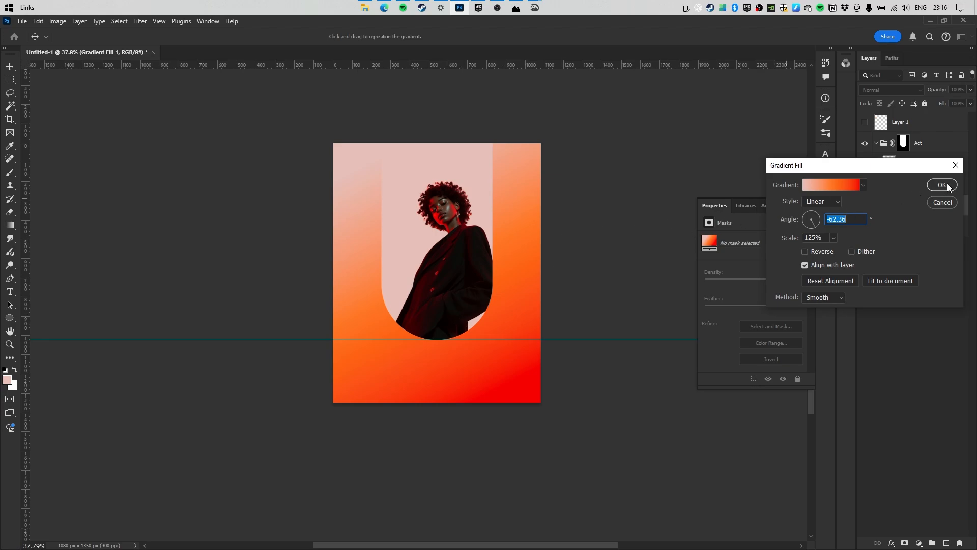
pyautogui.moveTo(474, 296); pyautogui.dragTo(494, 320)
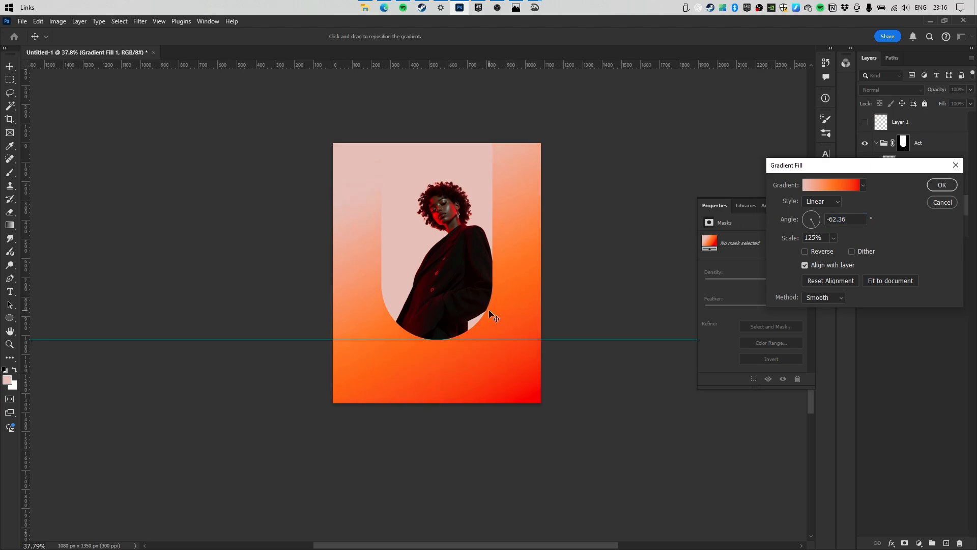
pyautogui.moveTo(526, 289); pyautogui.dragTo(508, 264)
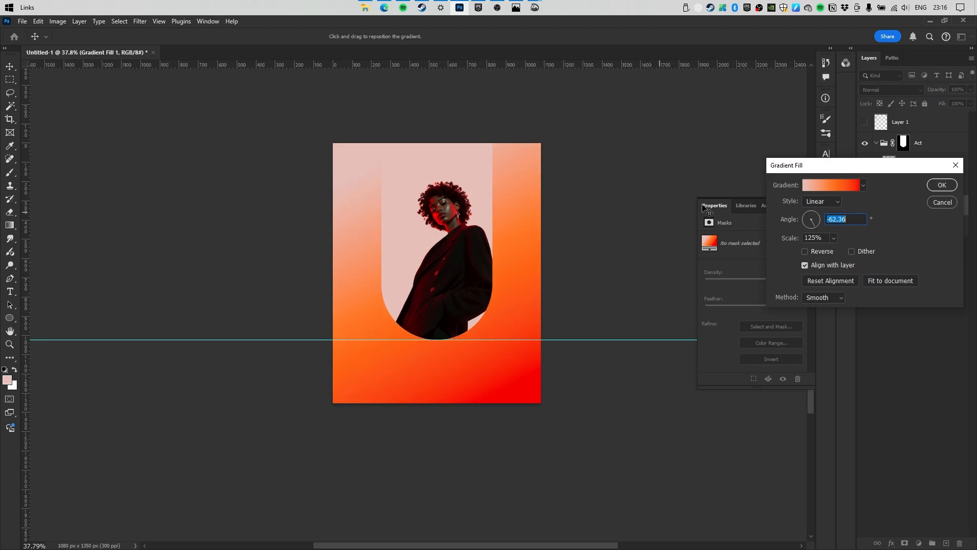
pyautogui.click(942, 186)
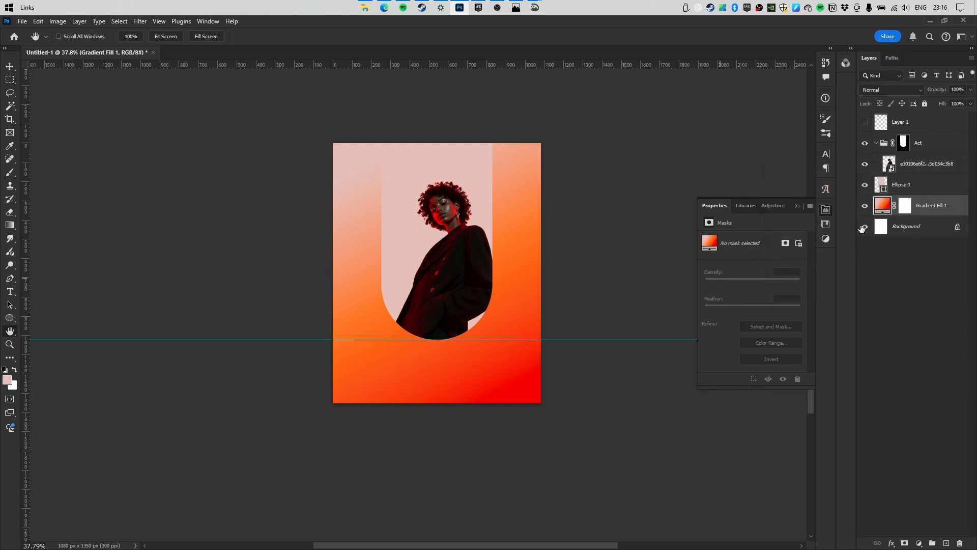
# Duplicate Gradient Fill 1 and move the copy into a new arch-masked group named BG.
pyautogui.press('alt')
pyautogui.moveTo(879, 205); pyautogui.dragTo(883, 196)
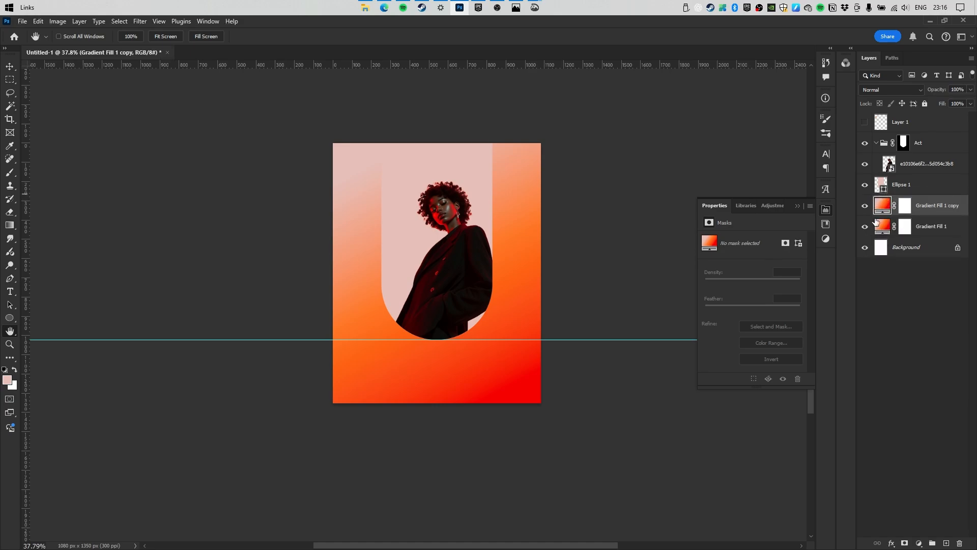
pyautogui.click(933, 542)
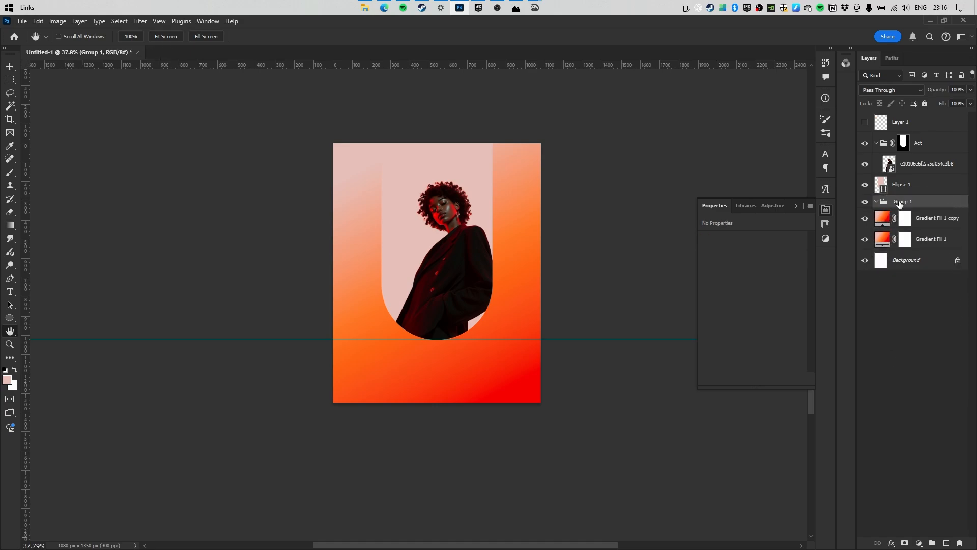
pyautogui.keyDown('ctrl'); pyautogui.click(881, 185); pyautogui.keyUp('ctrl')
pyautogui.click(905, 543)
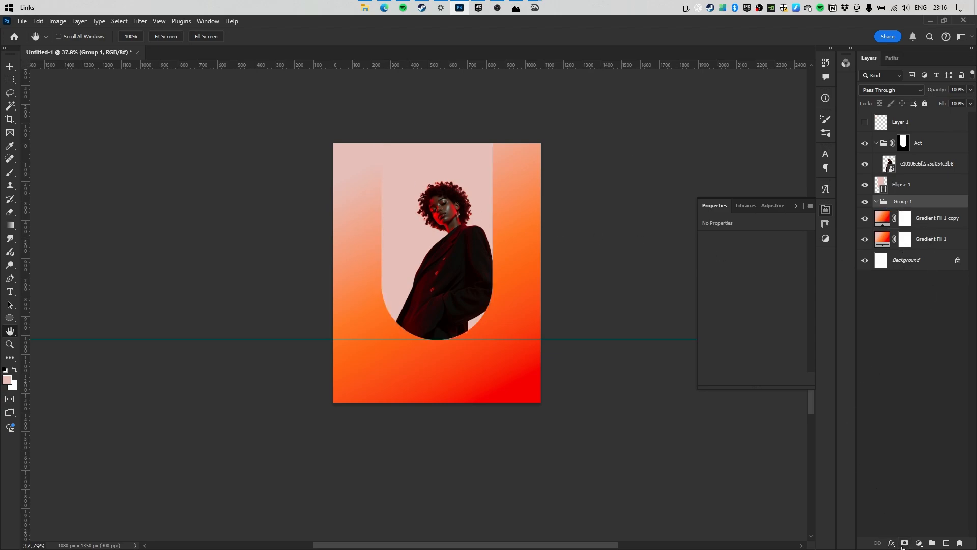
pyautogui.doubleClick(922, 206)
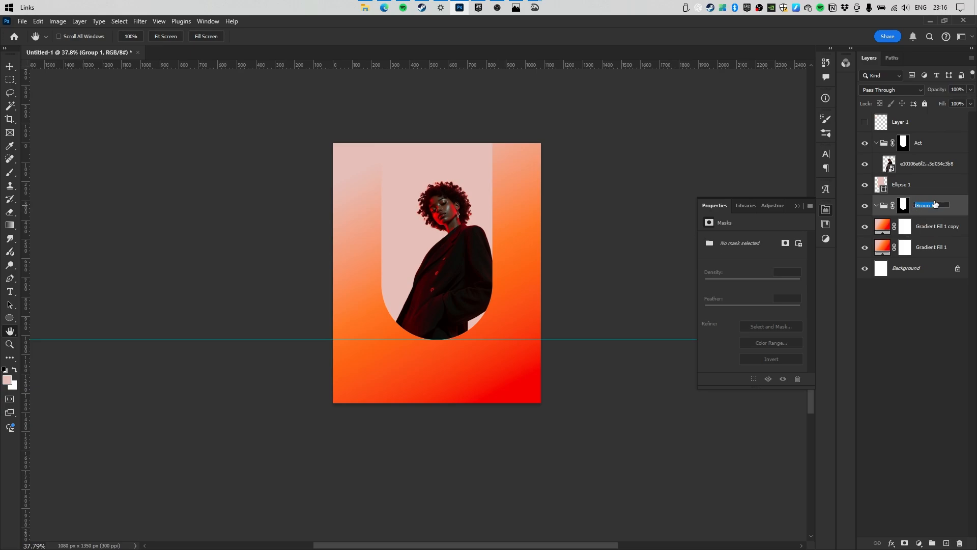
pyautogui.write('BG')
pyautogui.click(941, 228)
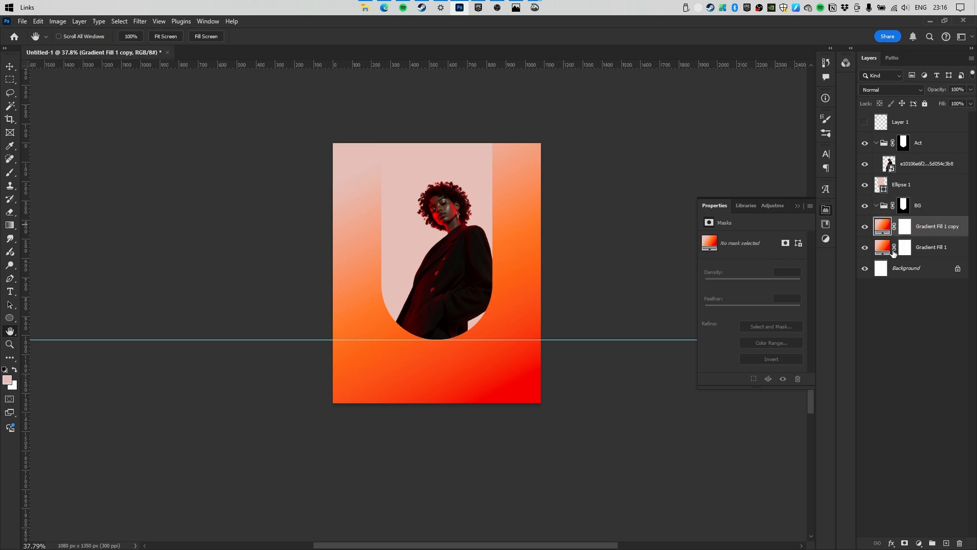
pyautogui.moveTo(918, 228); pyautogui.dragTo(888, 227)
# Reverse the arch gradient copy, hide the pale pink arch fill, and reposition the gradient.
pyautogui.doubleClick(889, 228)
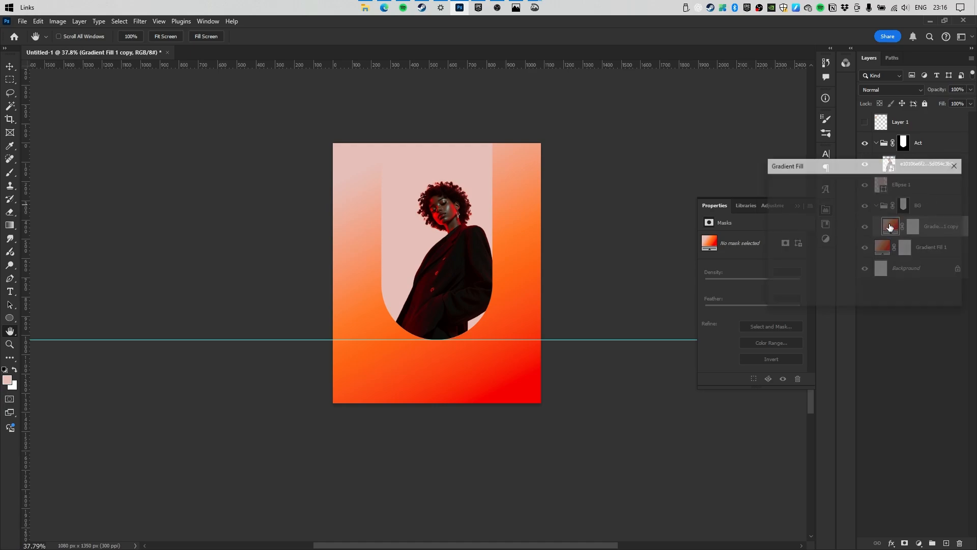
pyautogui.click(809, 252)
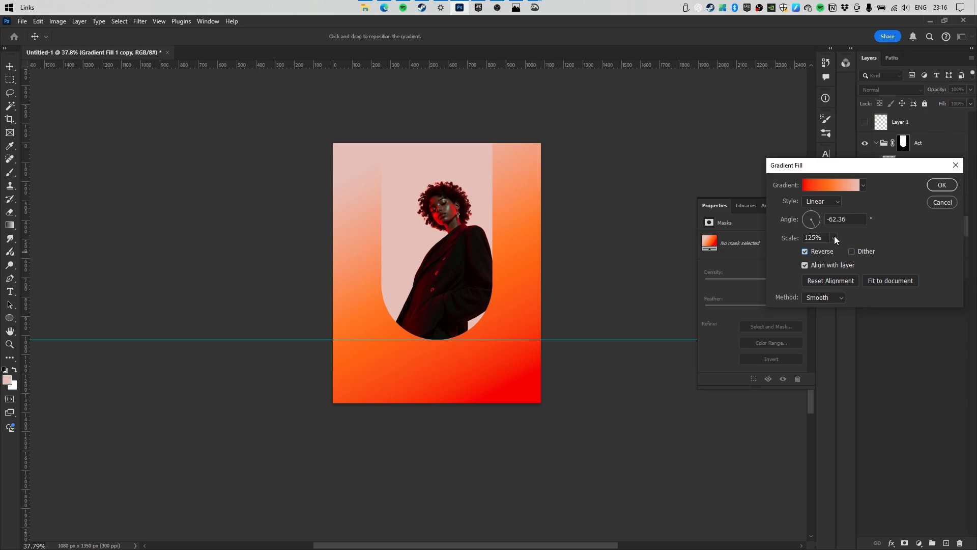
pyautogui.click(941, 184)
pyautogui.press('space')
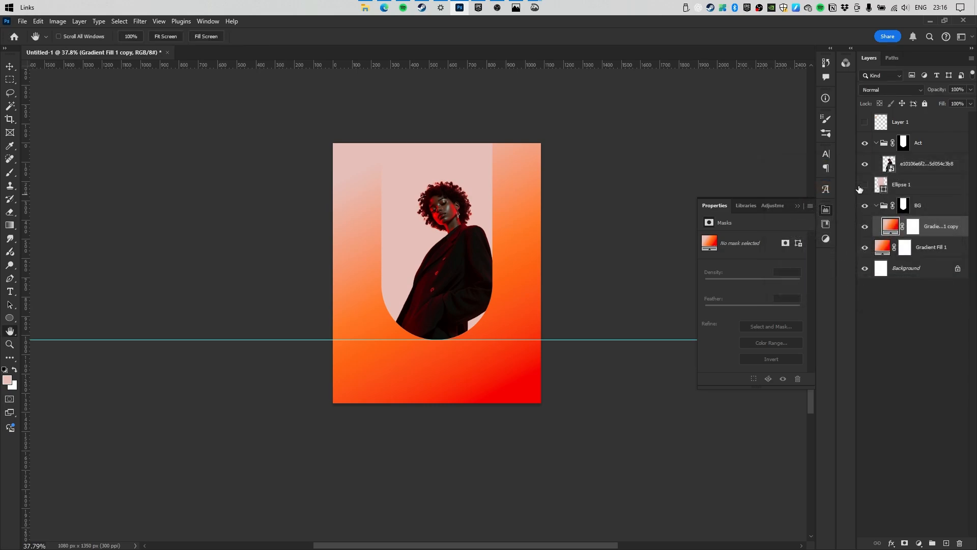
pyautogui.click(861, 187)
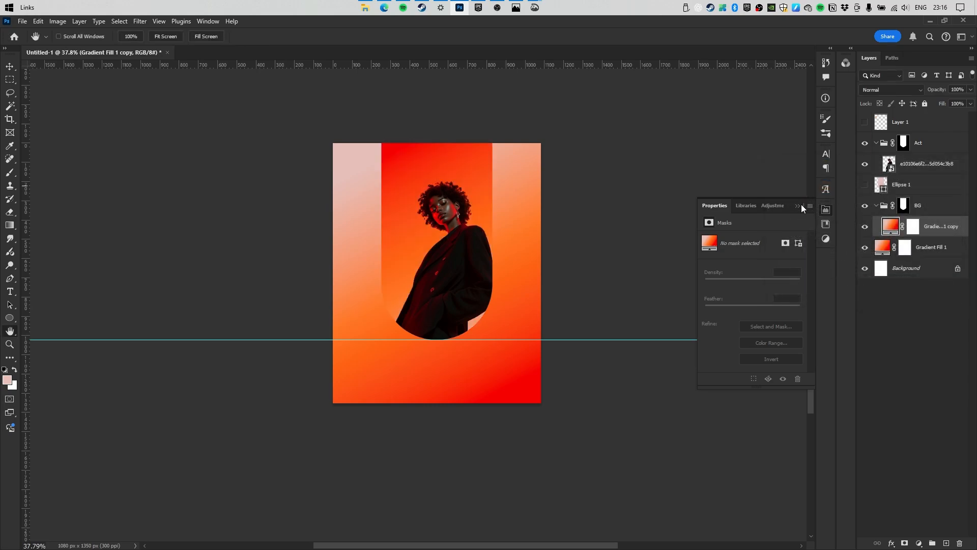
pyautogui.doubleClick(884, 228)
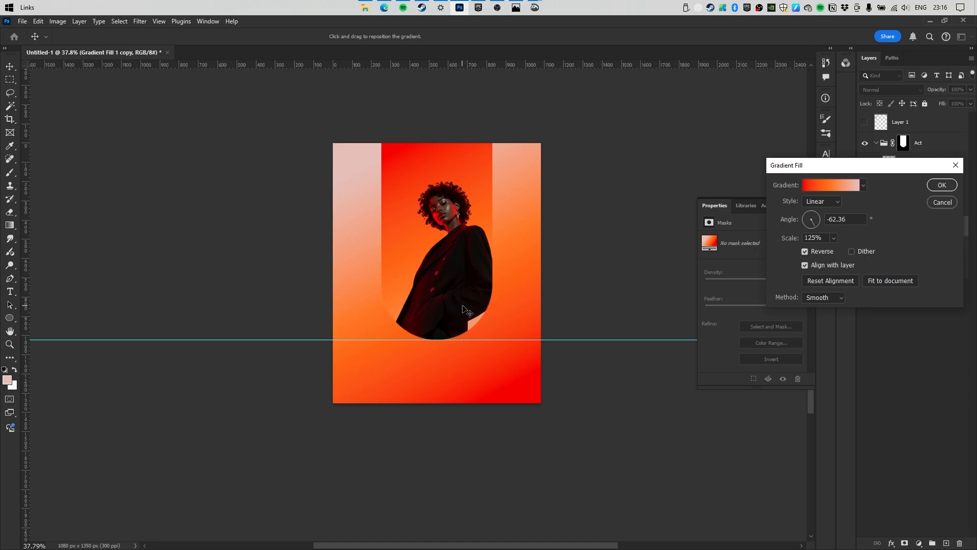
pyautogui.moveTo(835, 169); pyautogui.dragTo(688, 131)
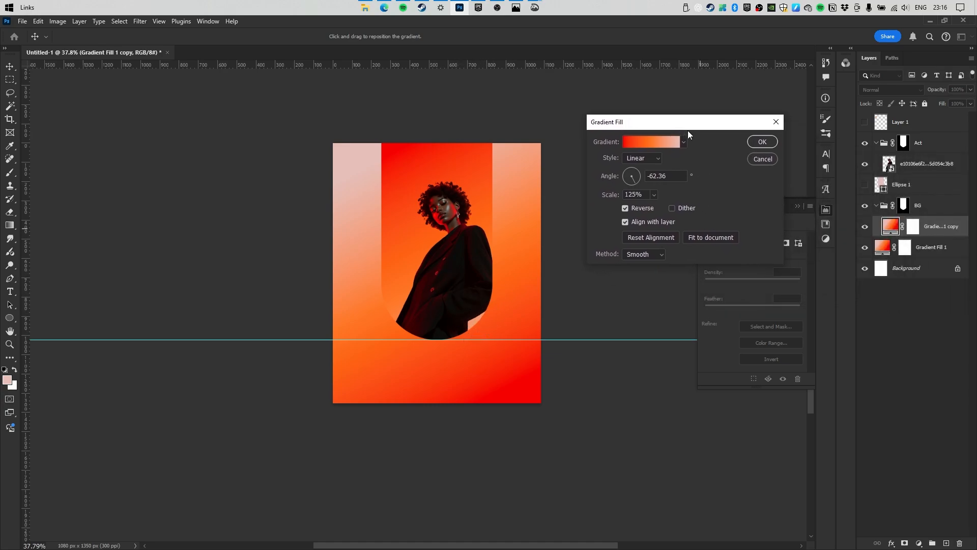
pyautogui.moveTo(419, 299); pyautogui.dragTo(398, 226)
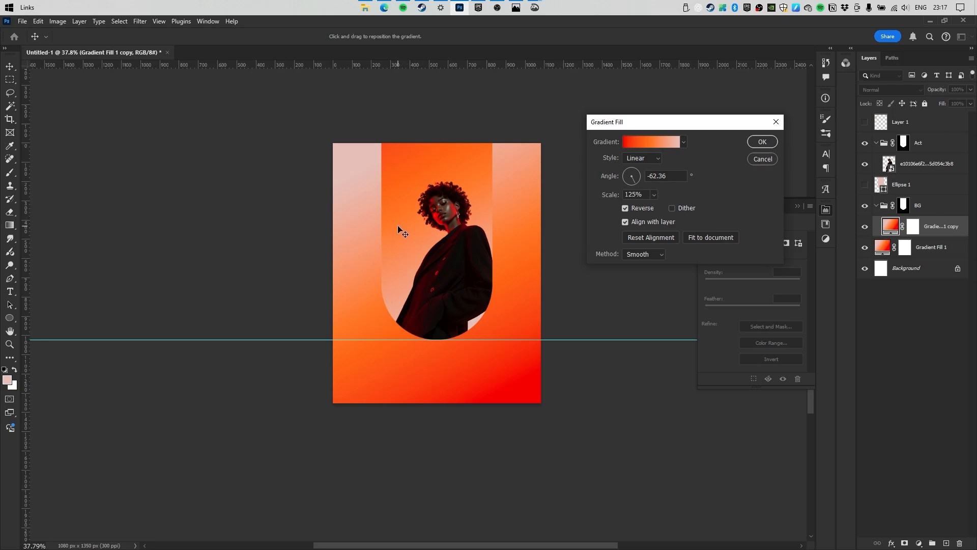
pyautogui.click(768, 142)
pyautogui.moveTo(461, 237); pyautogui.dragTo(549, 254)
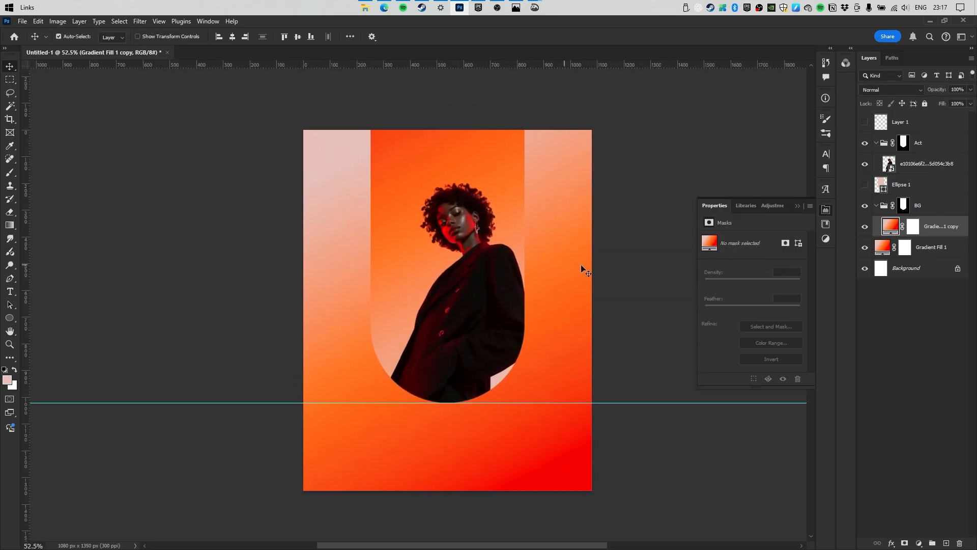
# Set the outer Gradient Fill 1 to a −66.62° angle and 114% scale.
pyautogui.click(563, 268)
pyautogui.doubleClick(879, 249)
pyautogui.moveTo(654, 194); pyautogui.dragTo(648, 211)
pyautogui.moveTo(522, 312); pyautogui.dragTo(537, 262)
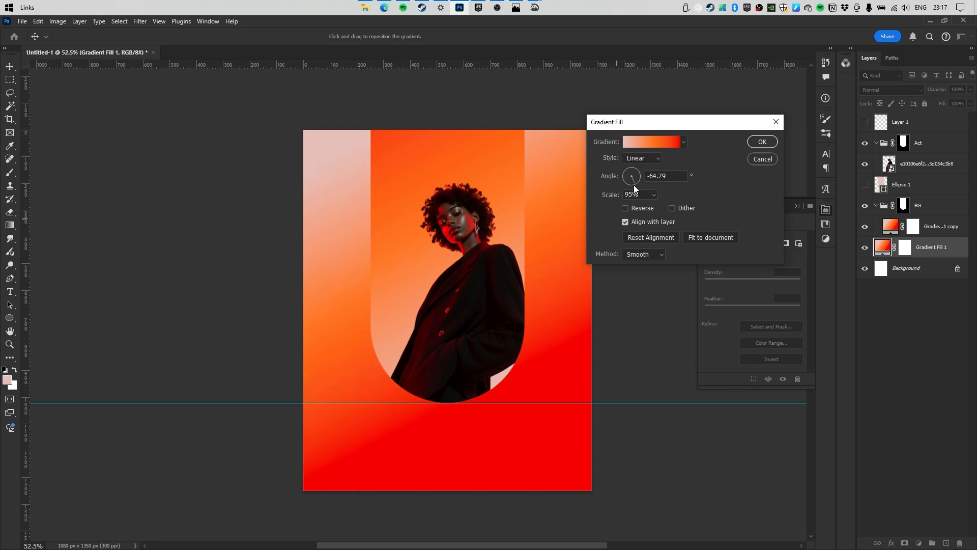
pyautogui.moveTo(636, 188); pyautogui.dragTo(656, 206)
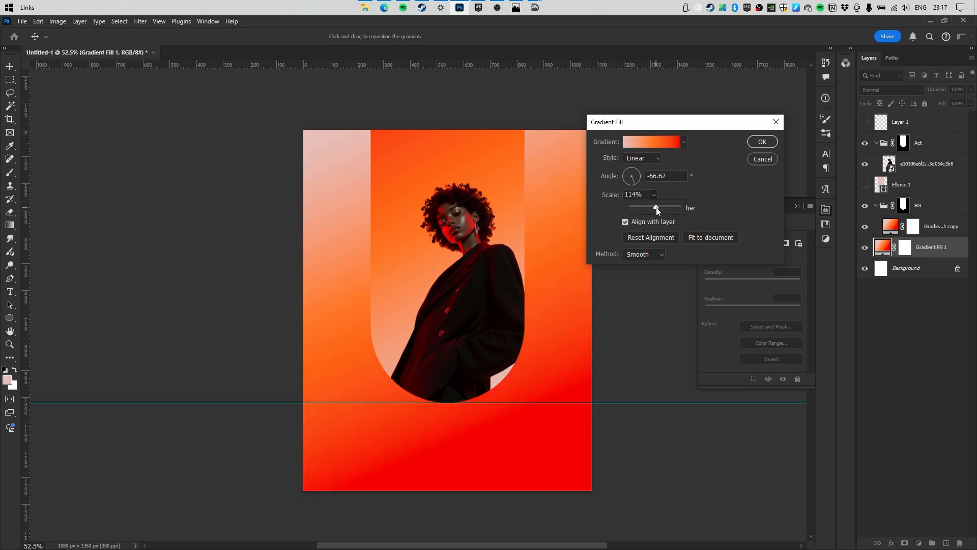
pyautogui.click(527, 281)
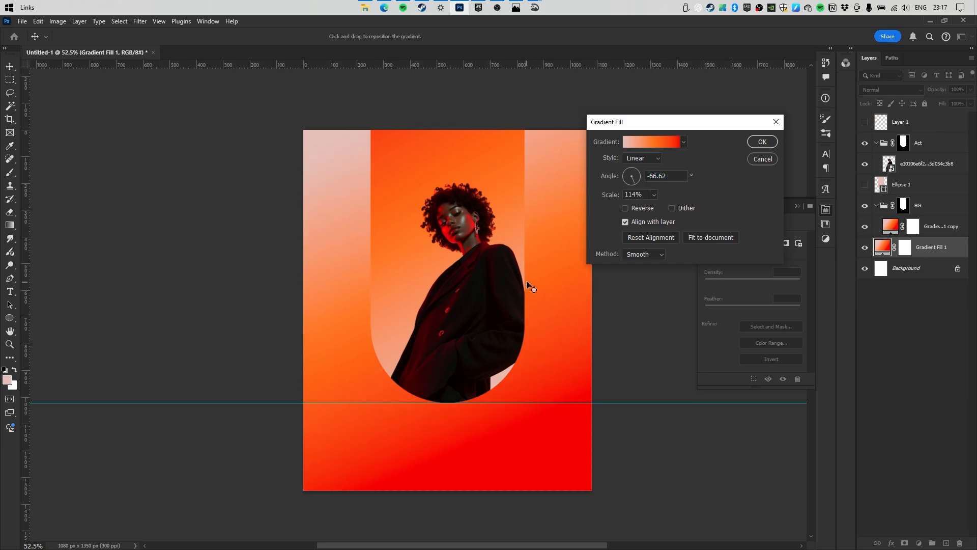
pyautogui.click(755, 142)
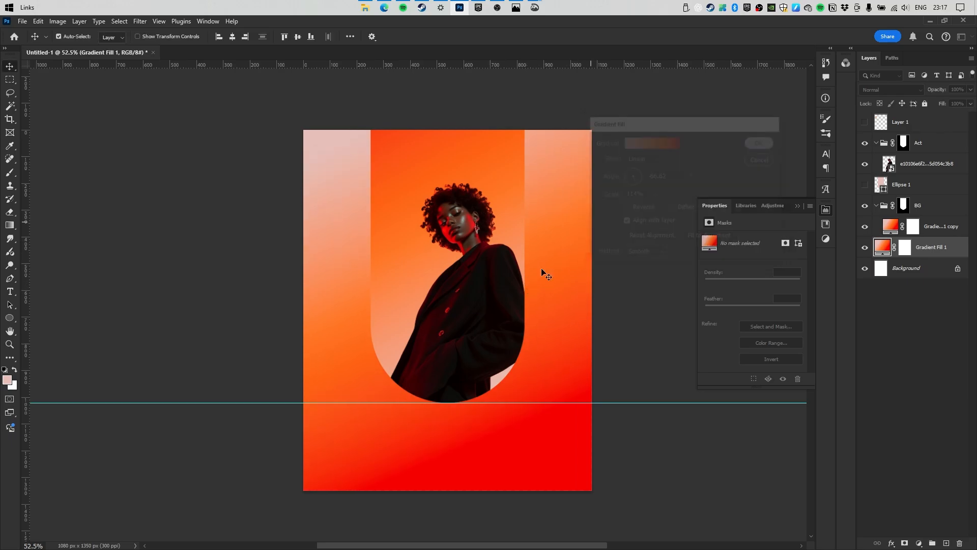
pyautogui.moveTo(486, 255); pyautogui.dragTo(513, 248)
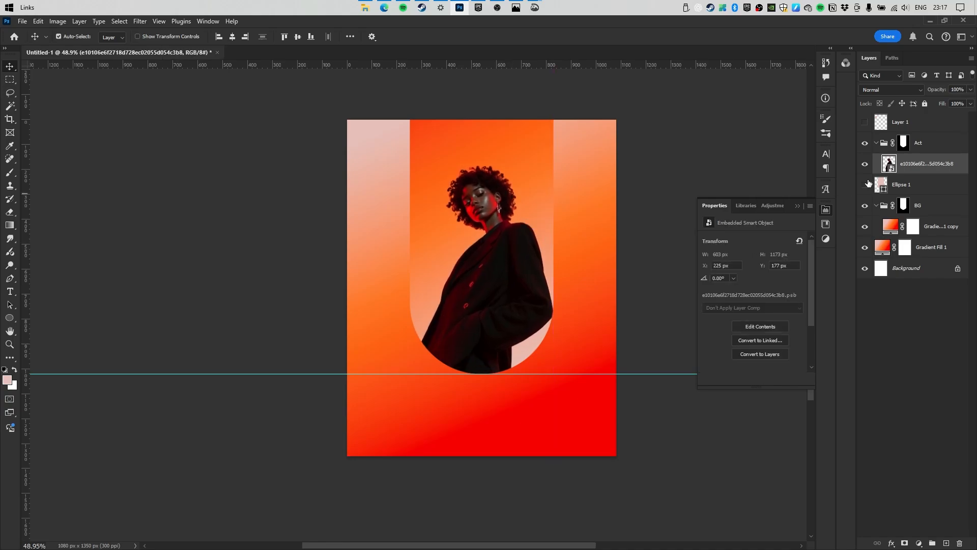
# Type LOVA as a new text layer across the top of the arch.
pyautogui.click(876, 143)
pyautogui.click(904, 163)
pyautogui.press('t')
pyautogui.click(419, 192)
pyautogui.write('LOVA')
pyautogui.click(485, 37)
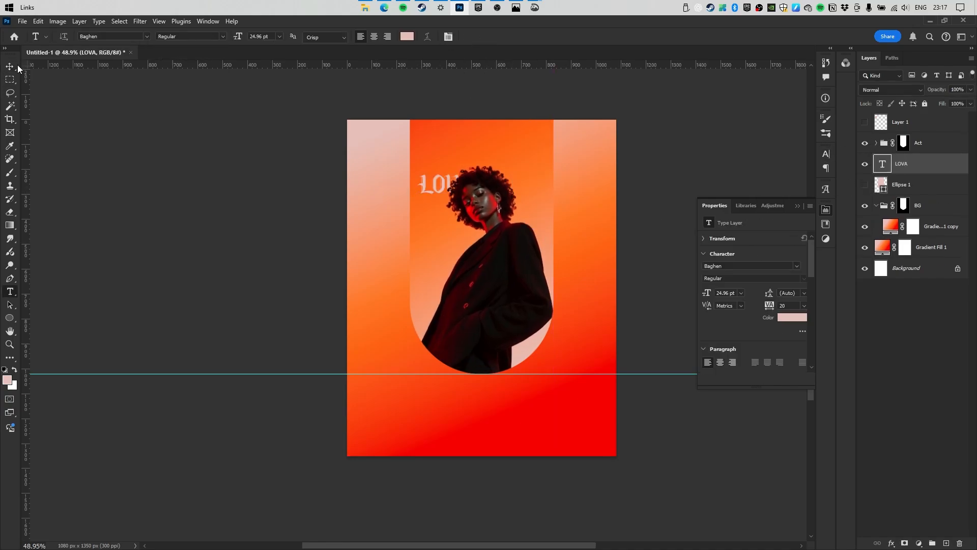
# Centre LOVA horizontally and scale it up to about 75.29 pt behind the model's head.
pyautogui.click(10, 66)
pyautogui.click(233, 37)
pyautogui.hotkey('ctrl', 't')
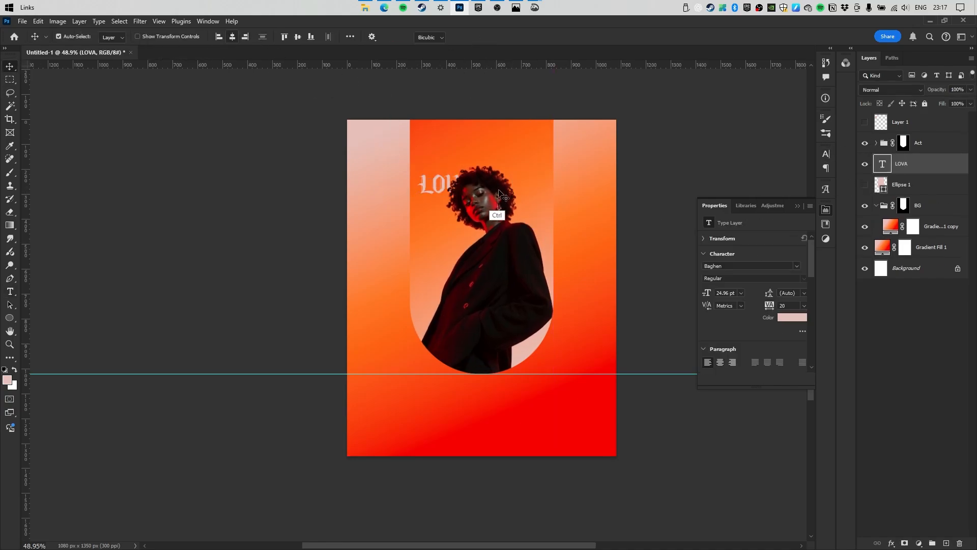
pyautogui.moveTo(511, 192); pyautogui.dragTo(572, 188)
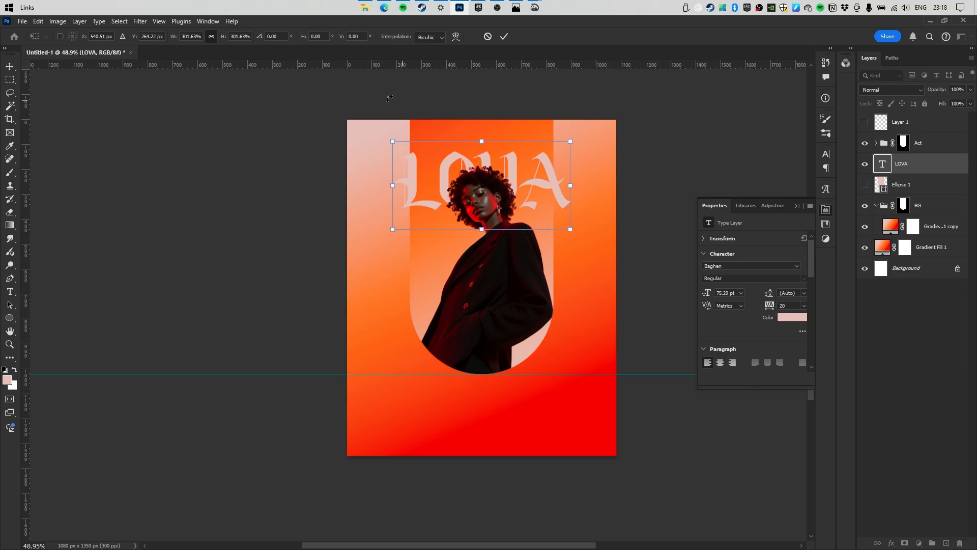
pyautogui.click(504, 36)
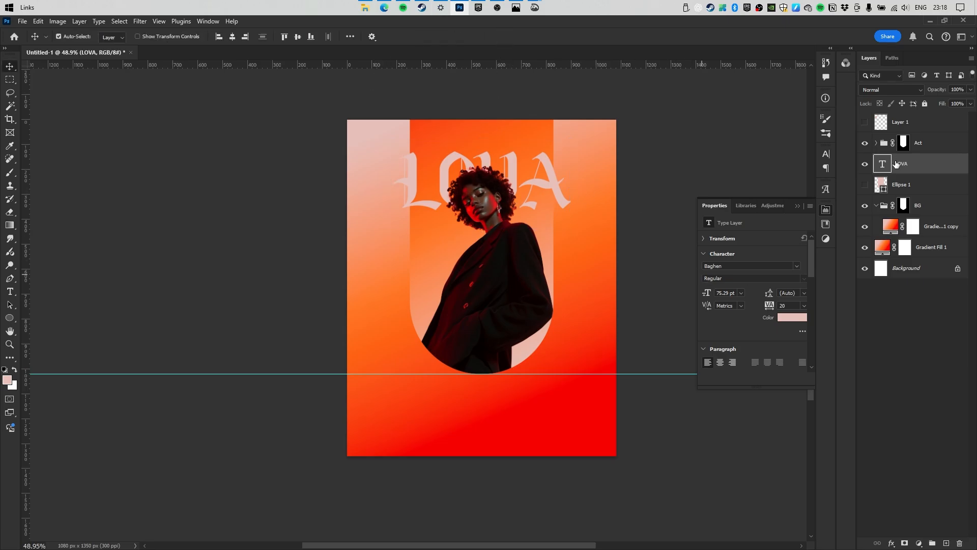
pyautogui.scroll(5, 502, 196)
pyautogui.moveTo(549, 198); pyautogui.dragTo(504, 215)
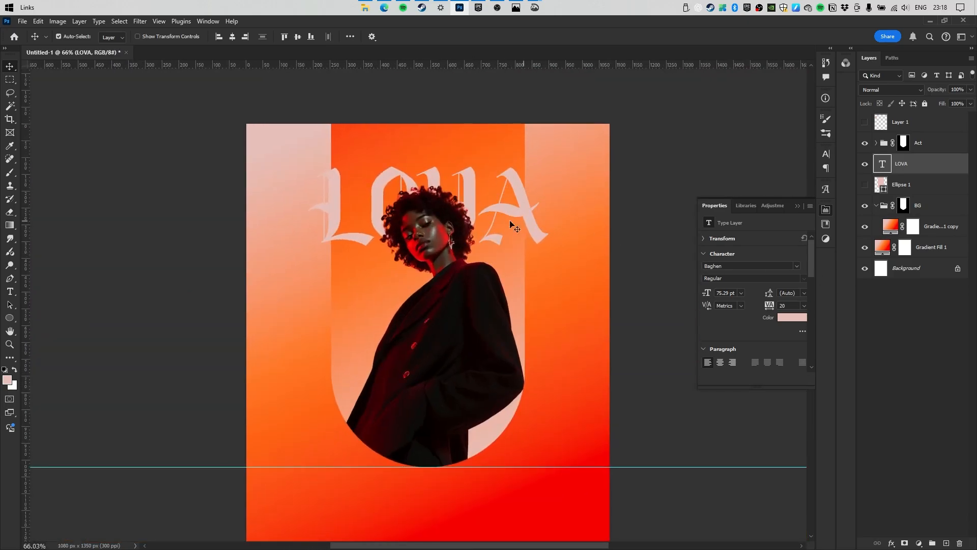
pyautogui.moveTo(424, 252)
pyautogui.mouseDown()
pyautogui.moveTo(387, 262)
pyautogui.moveTo(424, 265)
pyautogui.mouseUp()
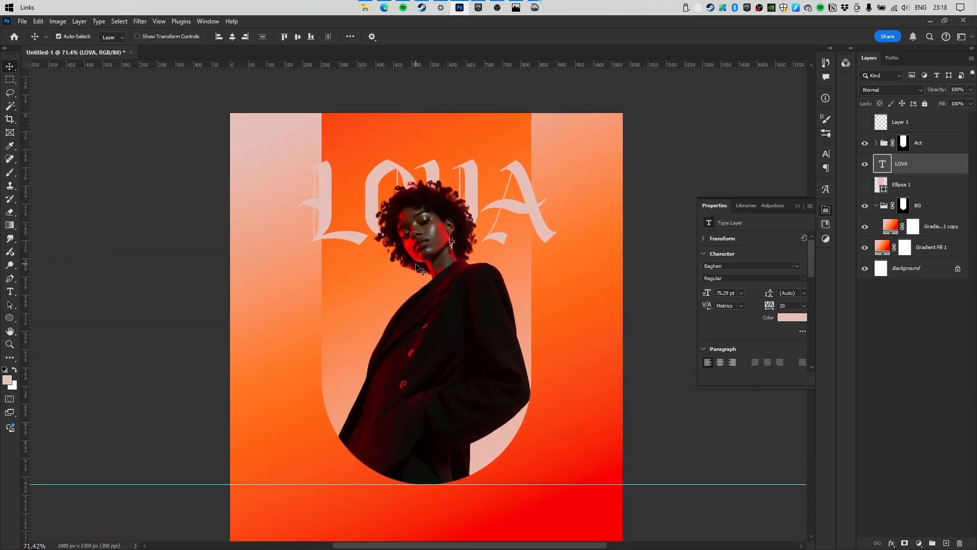
# Add a Hue/Saturation adjustment above Gradient Fill 1 with lightness lowered to −57.
pyautogui.click(876, 206)
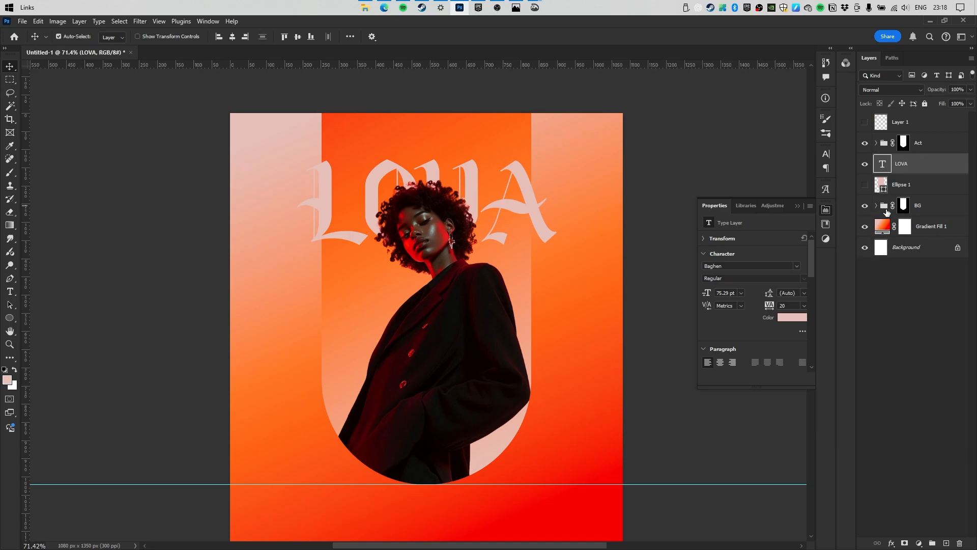
pyautogui.click(923, 230)
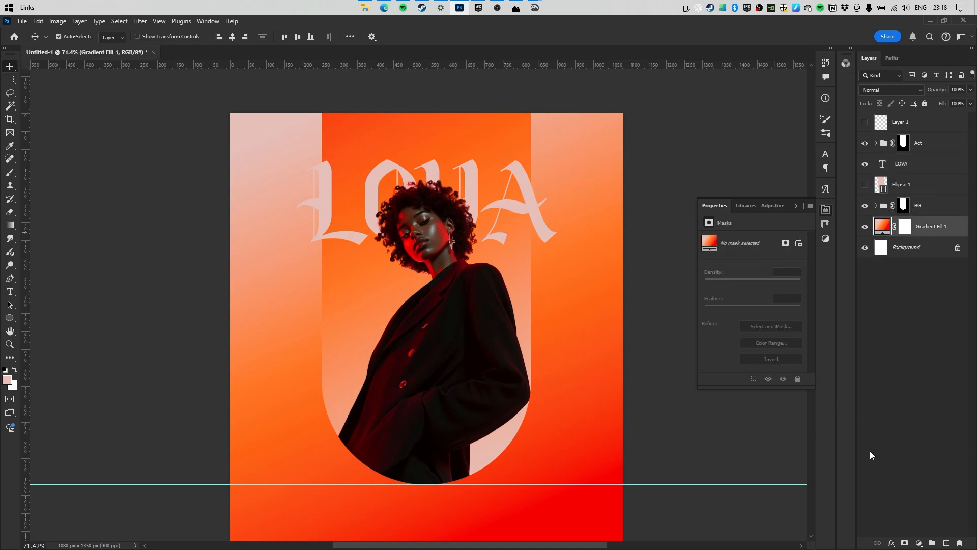
pyautogui.click(917, 543)
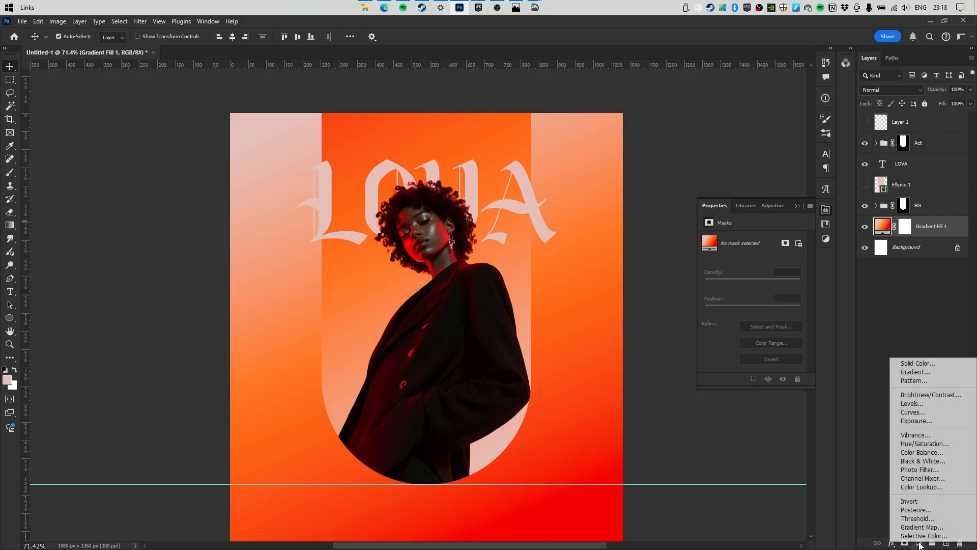
pyautogui.click(912, 446)
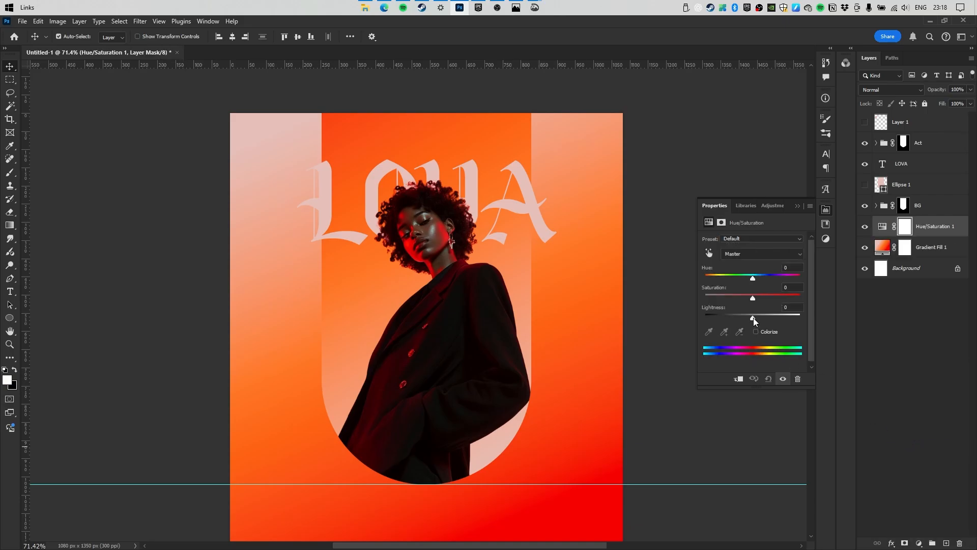
pyautogui.moveTo(753, 318); pyautogui.dragTo(724, 317)
# Duplicate Gradient Fill 1 above the adjustment and set the copy to Color blend mode.
pyautogui.scroll(-3, 475, 244)
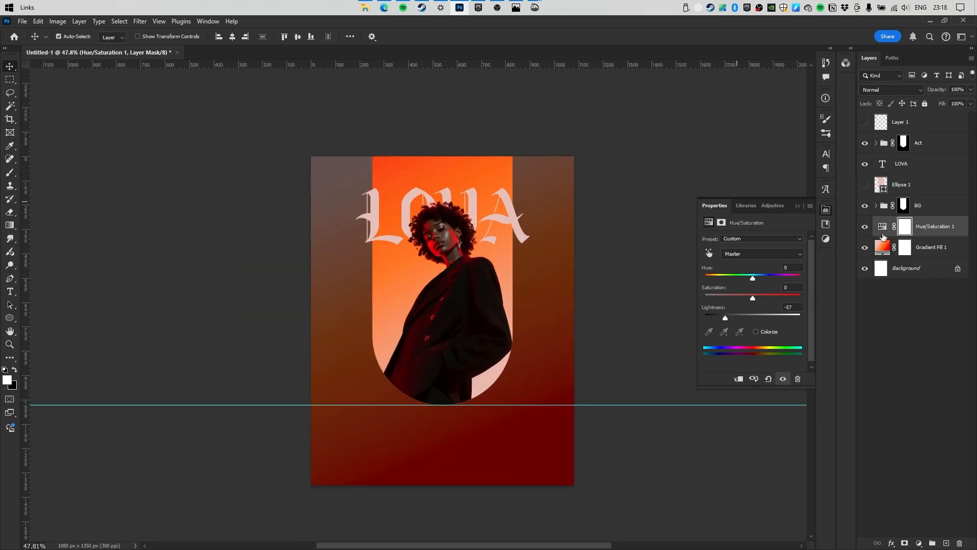
pyautogui.moveTo(929, 253); pyautogui.dragTo(927, 220)
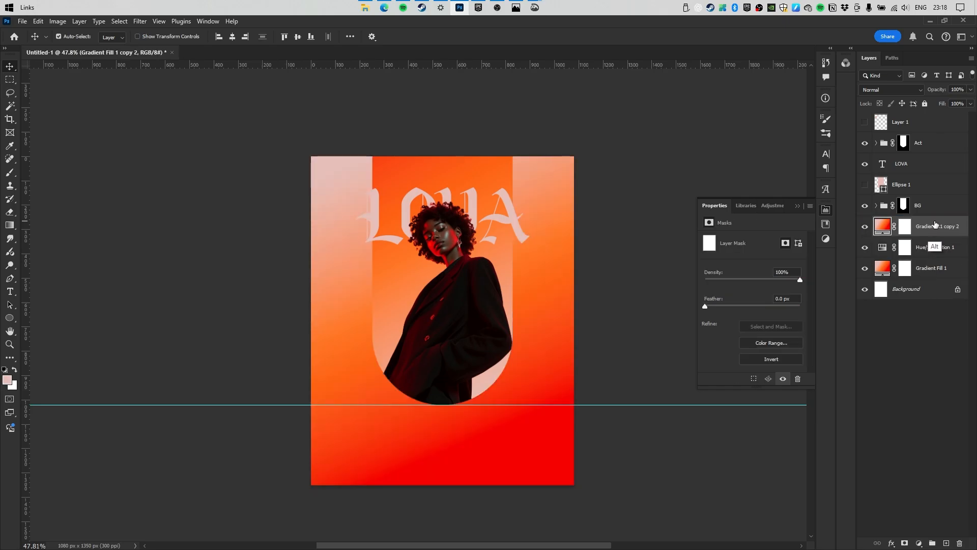
pyautogui.click(904, 92)
pyautogui.click(886, 359)
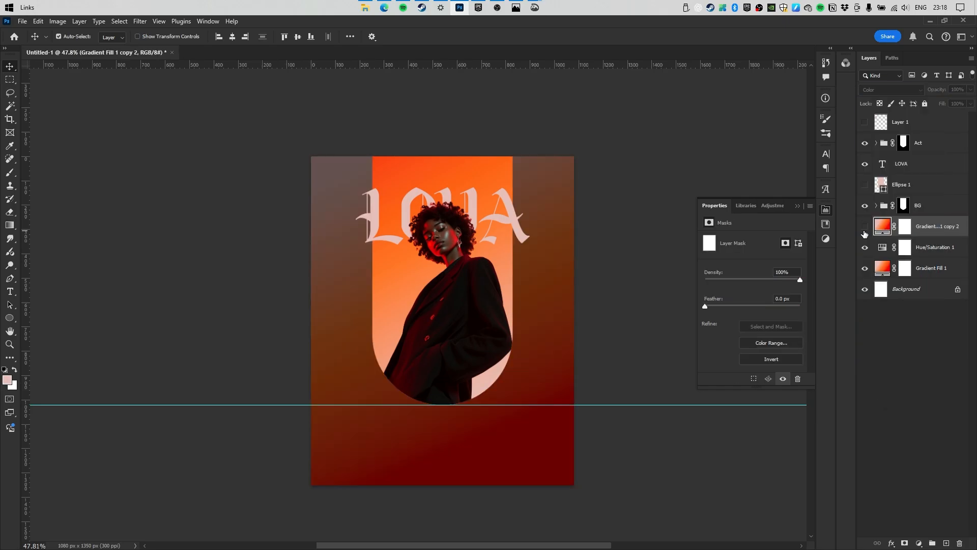
pyautogui.click(864, 227)
pyautogui.click(864, 227)
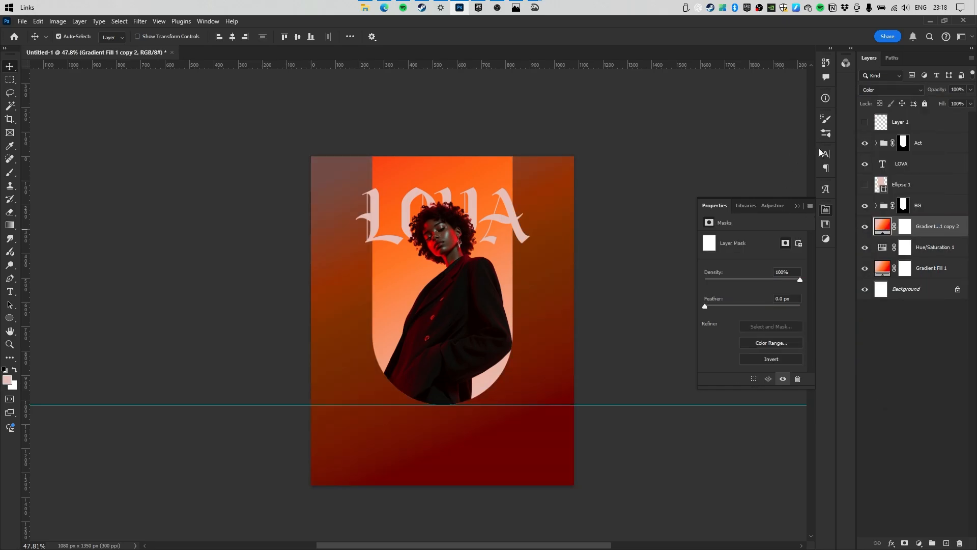
# Show the pale pink Ellipse 1 arch and duplicate it above the BG group.
pyautogui.scroll(1, 512, 208)
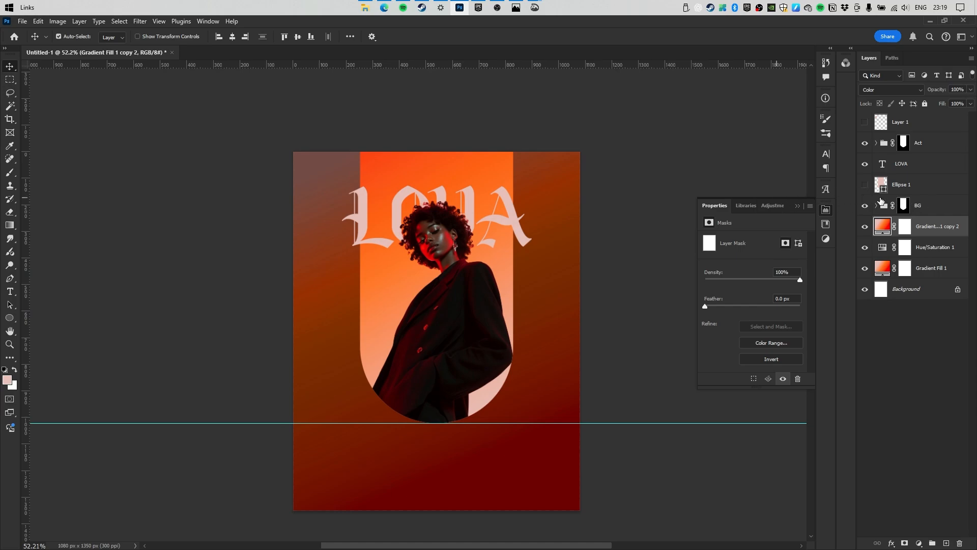
pyautogui.click(865, 185)
pyautogui.moveTo(901, 188); pyautogui.dragTo(903, 237)
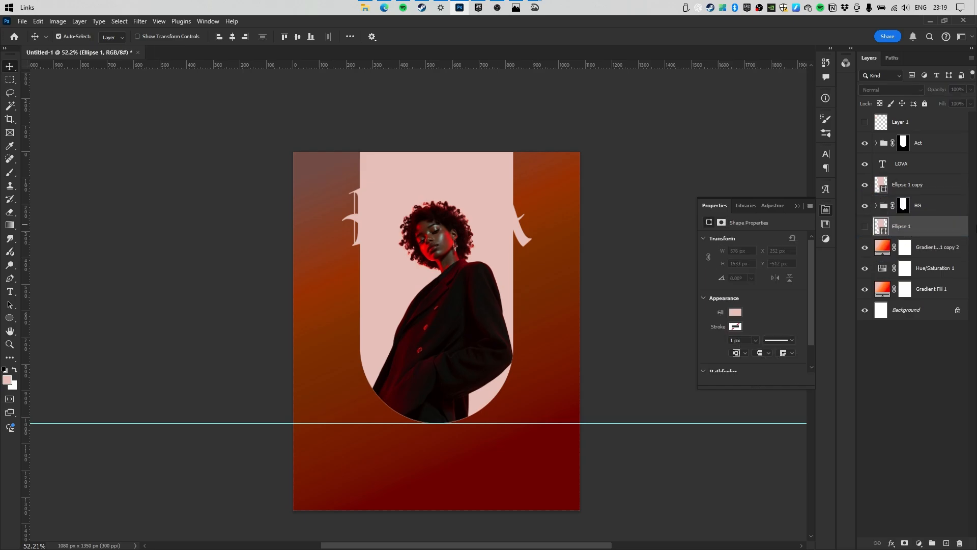
# Set the Ellipse 1 copy fill opacity to 0 and add a 1 px white stroke.
pyautogui.click(904, 189)
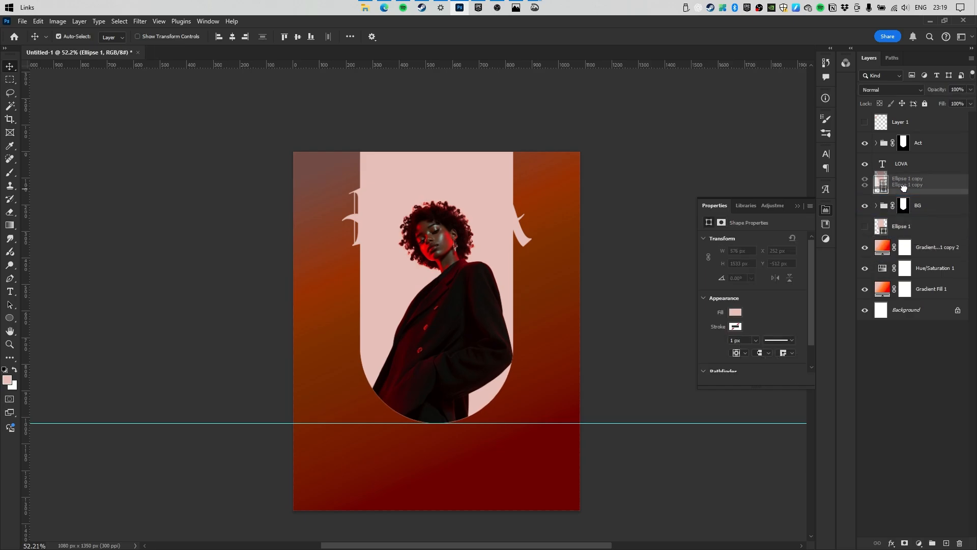
pyautogui.doubleClick(950, 190)
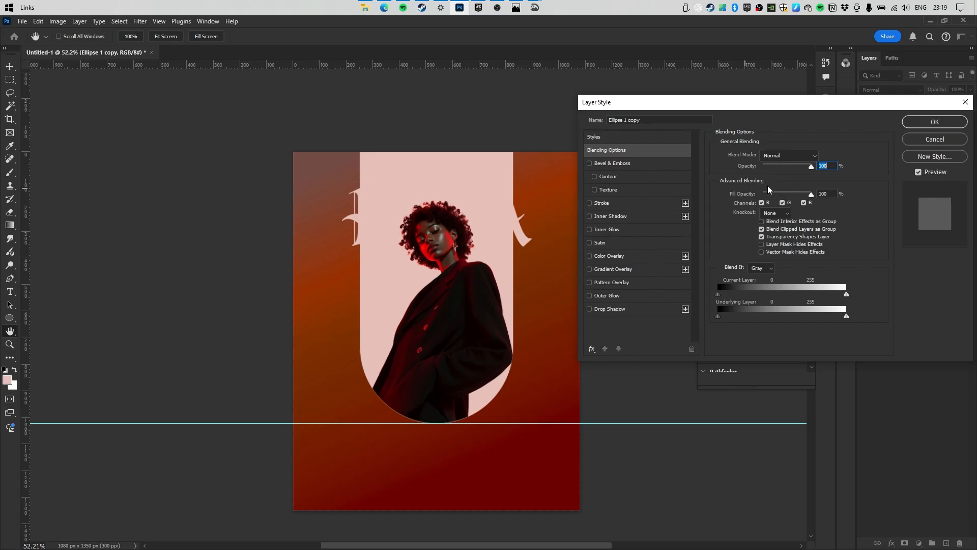
pyautogui.moveTo(769, 191)
pyautogui.mouseDown()
pyautogui.moveTo(729, 196)
pyautogui.moveTo(633, 108)
pyautogui.mouseUp()
pyautogui.click(611, 204)
pyautogui.click(740, 228)
pyautogui.click(895, 127)
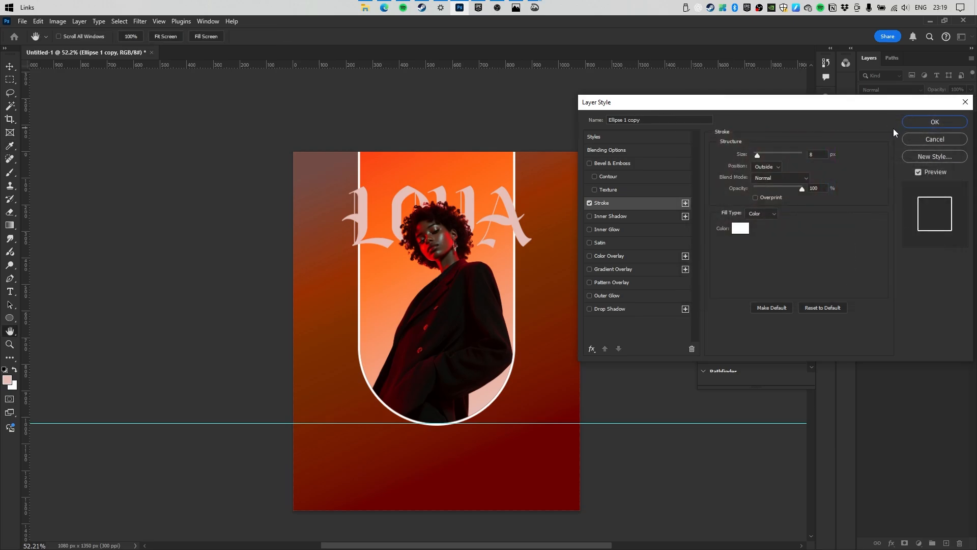
pyautogui.click(819, 154)
pyautogui.write('1')
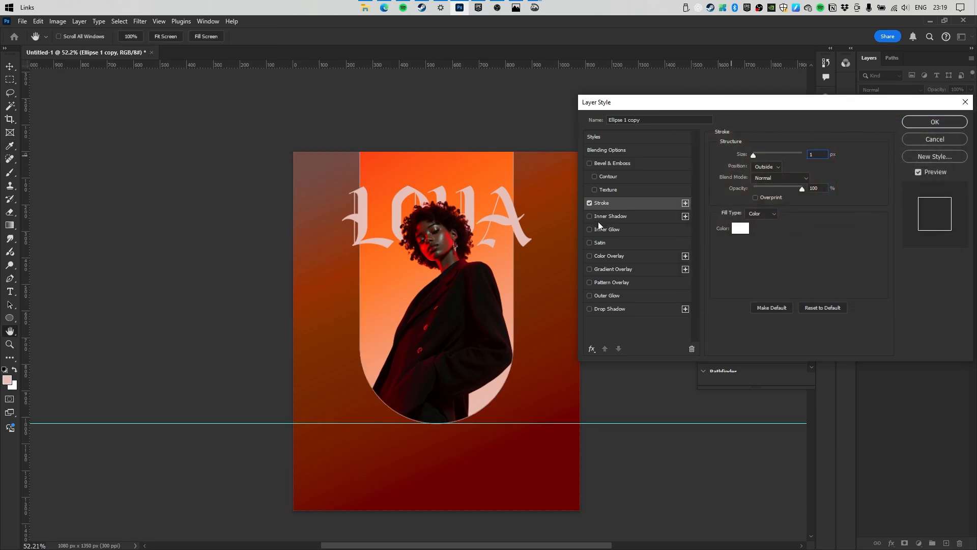
# Add a 27 px Inner Glow in pale pink sampled from the LOVA lettering.
pyautogui.click(614, 230)
pyautogui.click(741, 196)
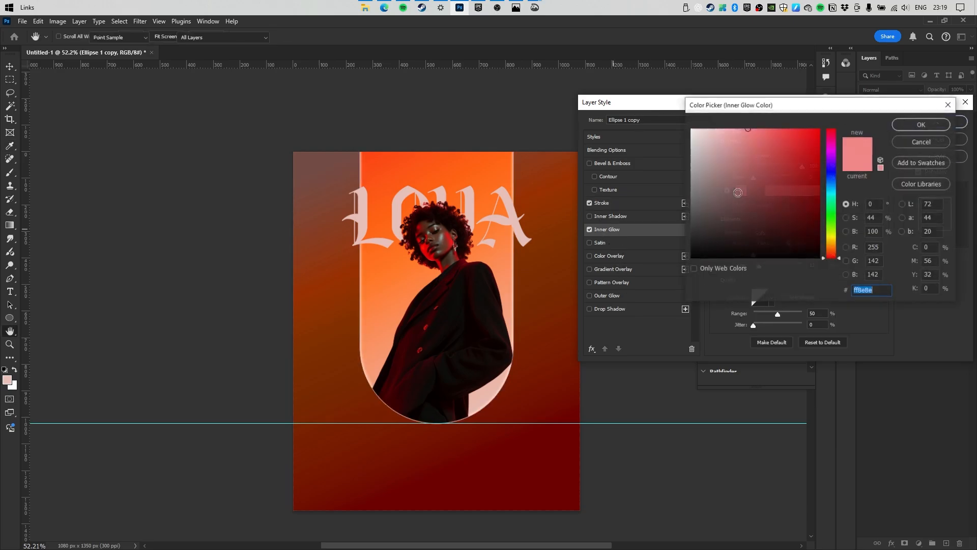
pyautogui.moveTo(740, 140); pyautogui.dragTo(731, 128)
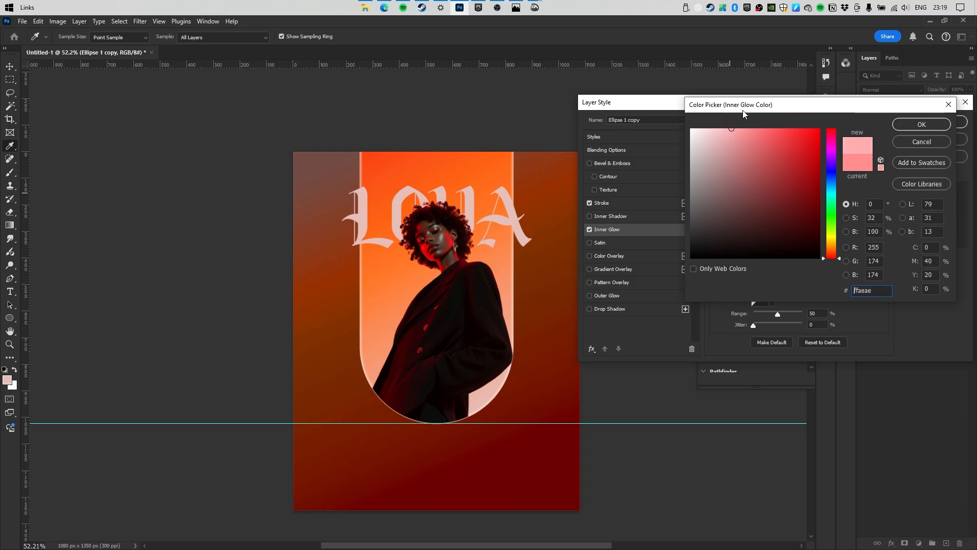
pyautogui.click(520, 205)
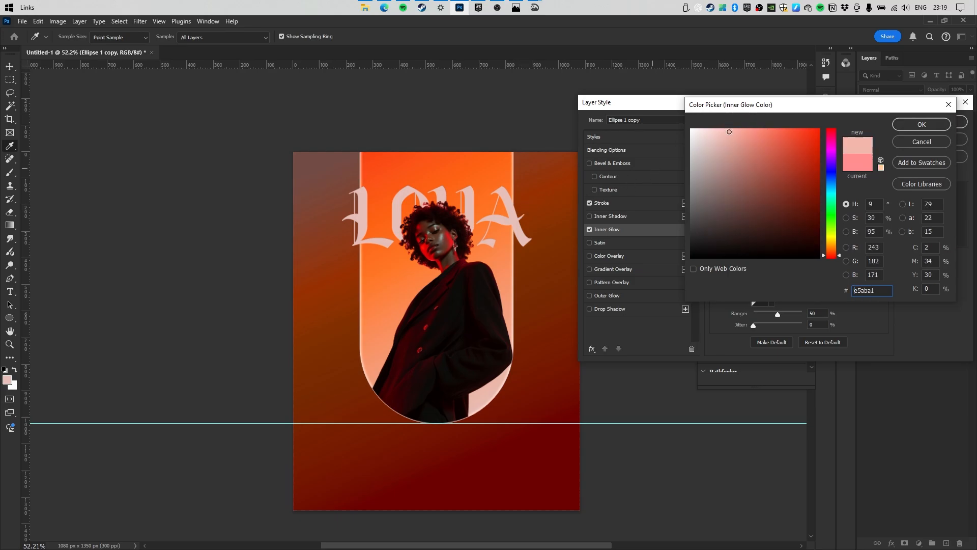
pyautogui.click(900, 125)
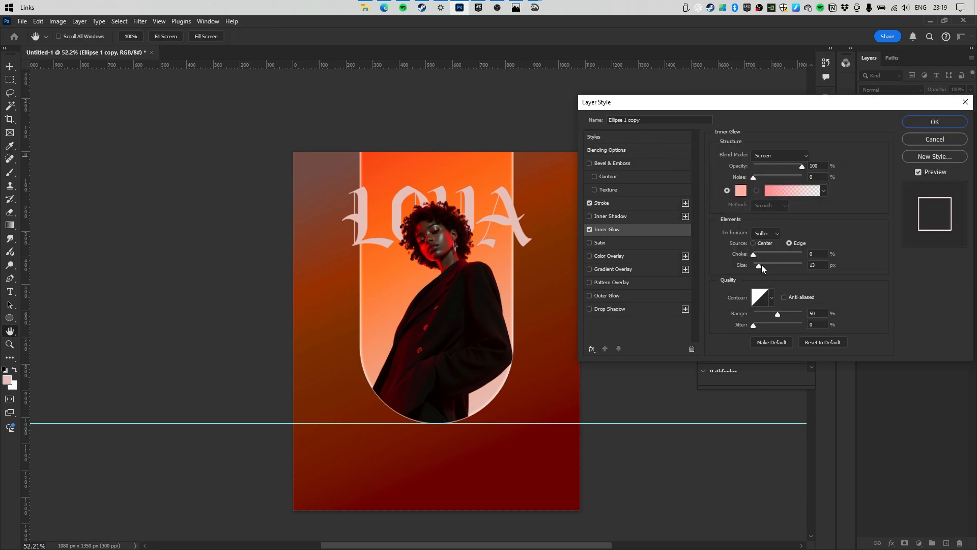
pyautogui.moveTo(759, 266); pyautogui.dragTo(764, 267)
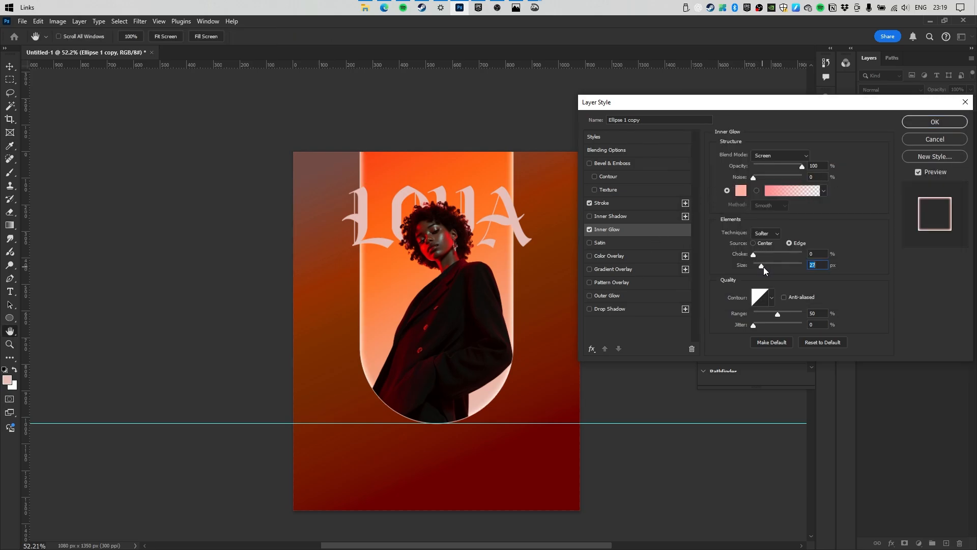
# Add a salmon Outer Glow at 24 px and 60% opacity, then dim the inner glow slightly.
pyautogui.click(607, 300)
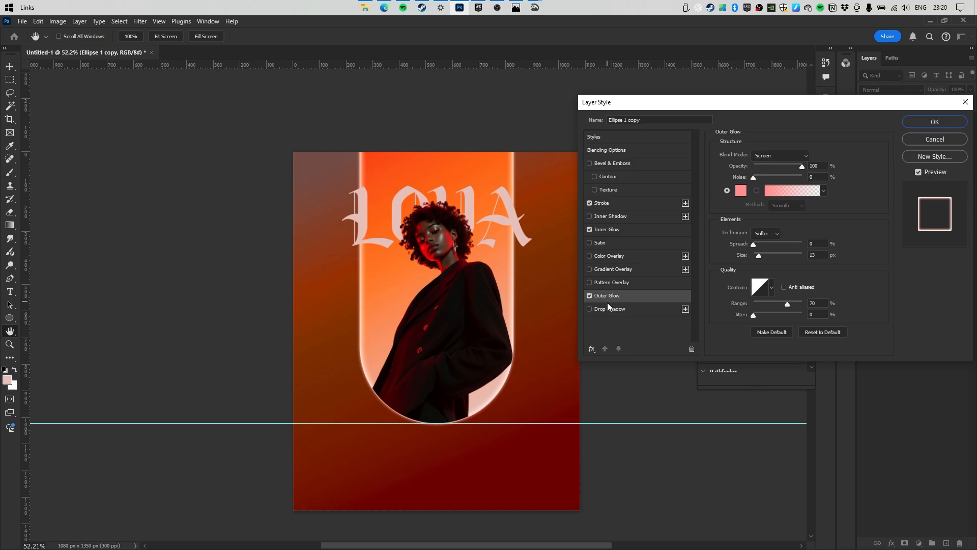
pyautogui.click(741, 191)
pyautogui.click(409, 191)
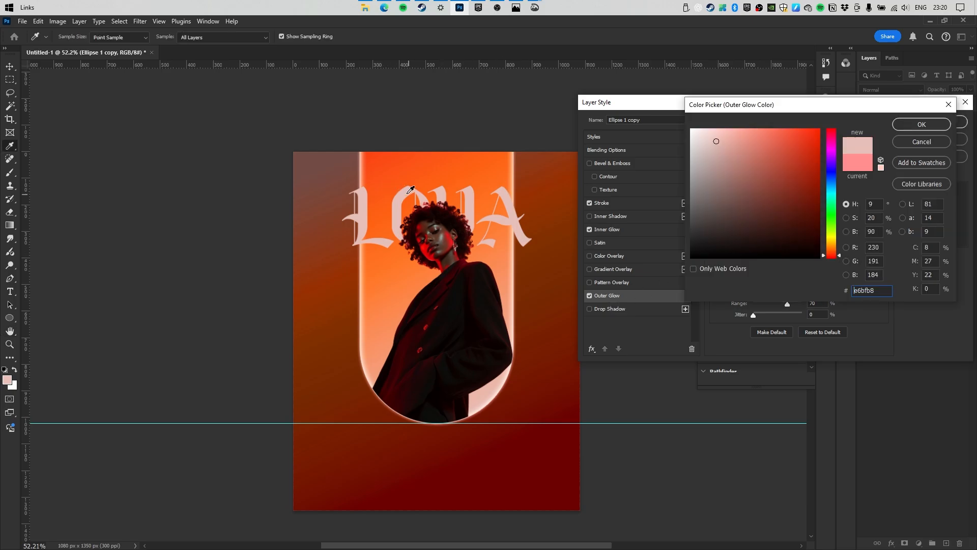
pyautogui.click(758, 129)
pyautogui.click(921, 125)
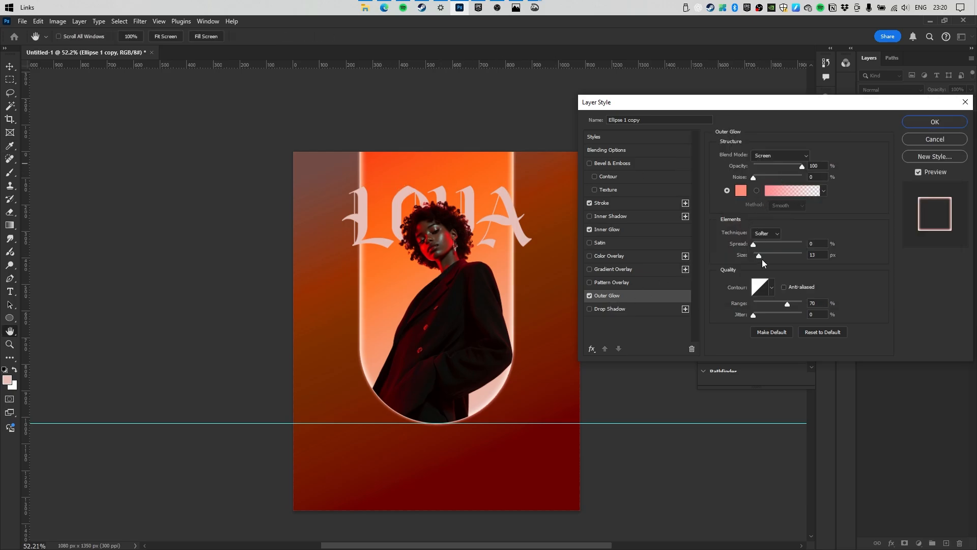
pyautogui.moveTo(756, 258); pyautogui.dragTo(760, 255)
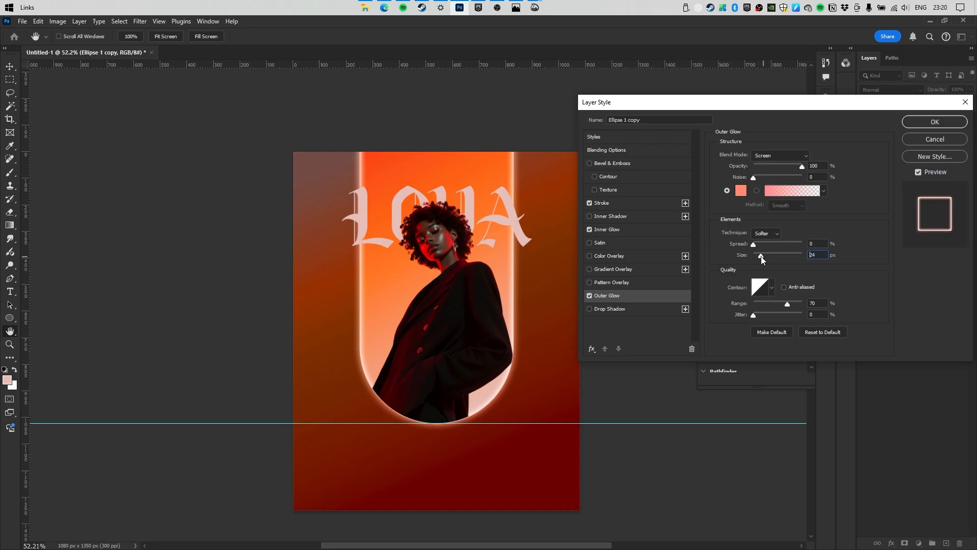
pyautogui.moveTo(791, 166); pyautogui.dragTo(782, 167)
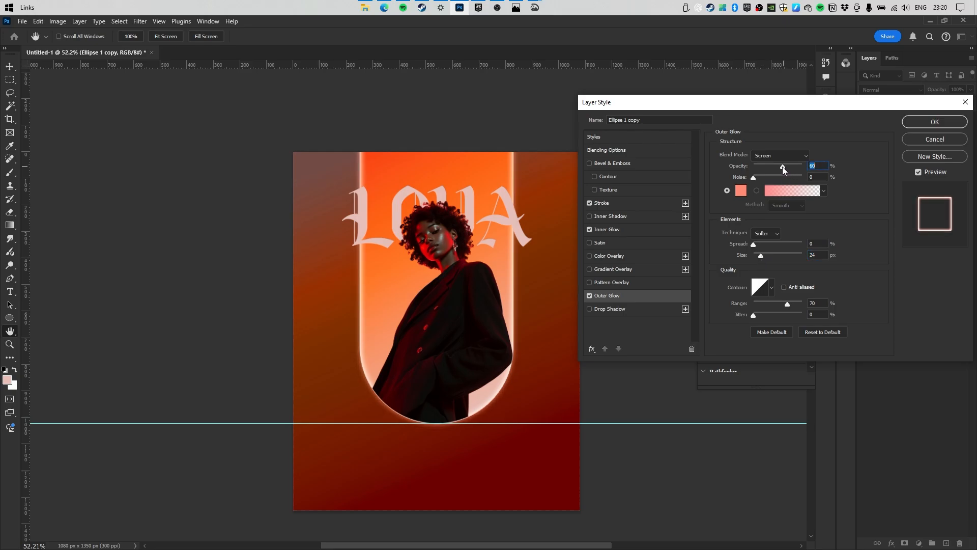
pyautogui.click(612, 230)
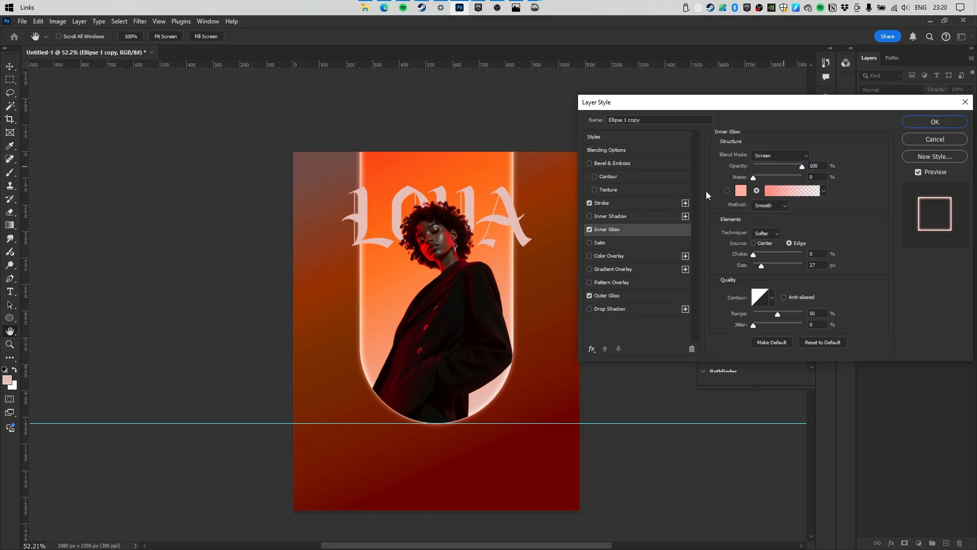
pyautogui.moveTo(790, 168); pyautogui.dragTo(786, 167)
# Apply the arch's style, then copy its stroke and glow effects onto the LOVA title.
pyautogui.press('Return')
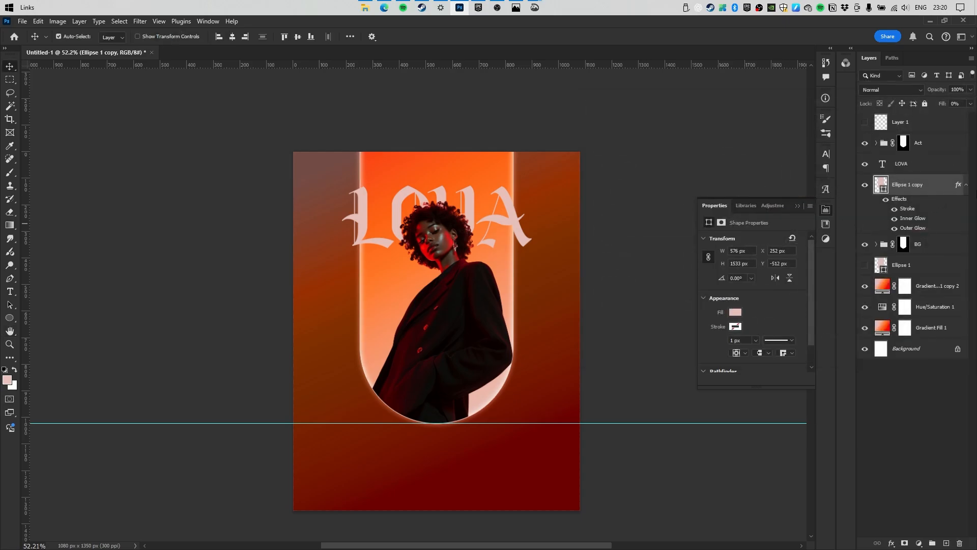
pyautogui.click(966, 184)
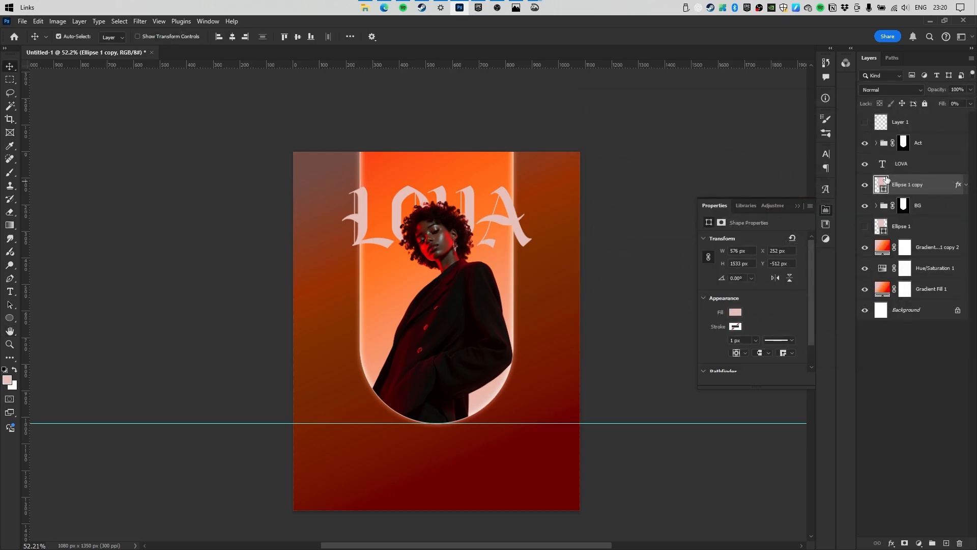
pyautogui.moveTo(484, 226); pyautogui.dragTo(695, 176)
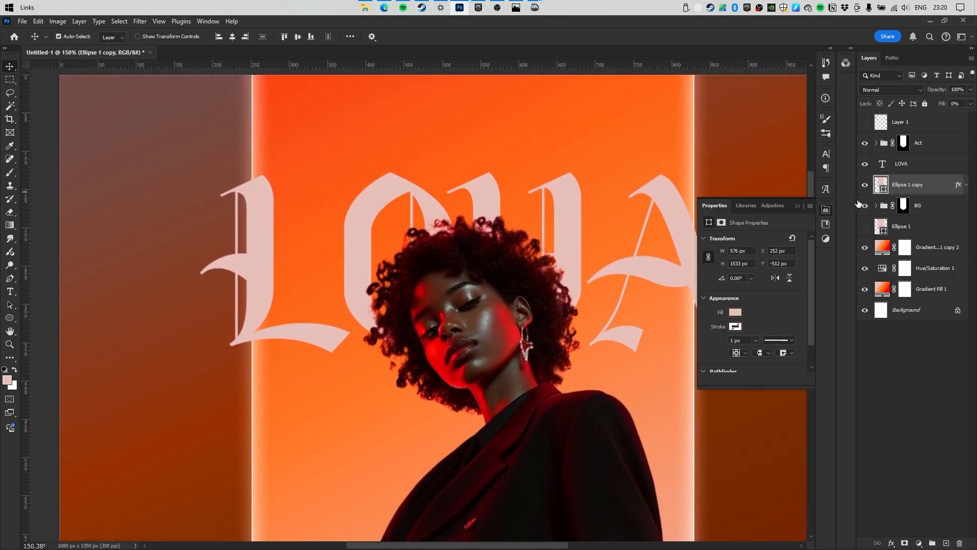
pyautogui.moveTo(954, 185); pyautogui.dragTo(898, 169)
pyautogui.moveTo(593, 201)
pyautogui.mouseDown()
pyautogui.moveTo(549, 208)
pyautogui.moveTo(570, 206)
pyautogui.mouseUp()
pyautogui.moveTo(570, 206); pyautogui.dragTo(541, 214)
pyautogui.scroll(5, 570, 216)
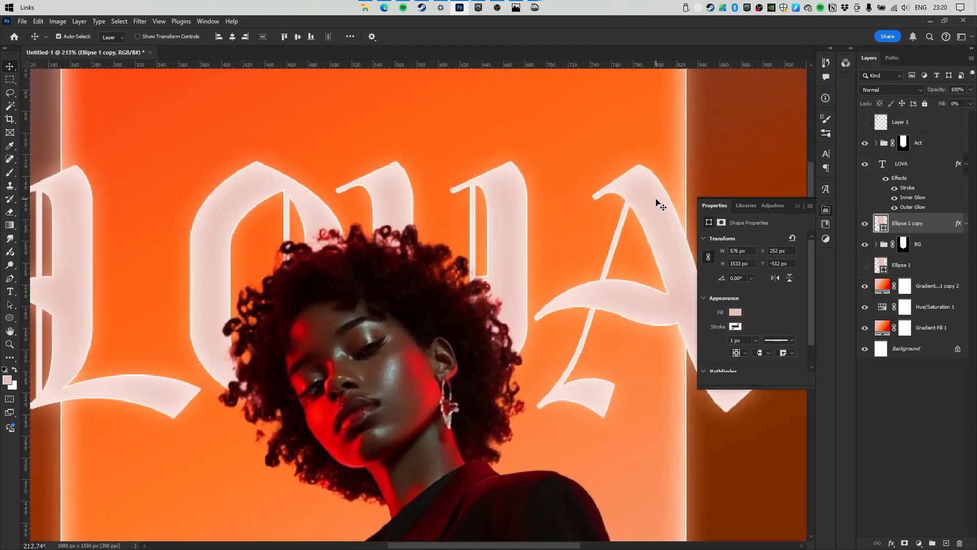
# Widen the LOVA title's Outer Glow to 40 px at 72% opacity.
pyautogui.doubleClick(923, 174)
pyautogui.click(931, 169)
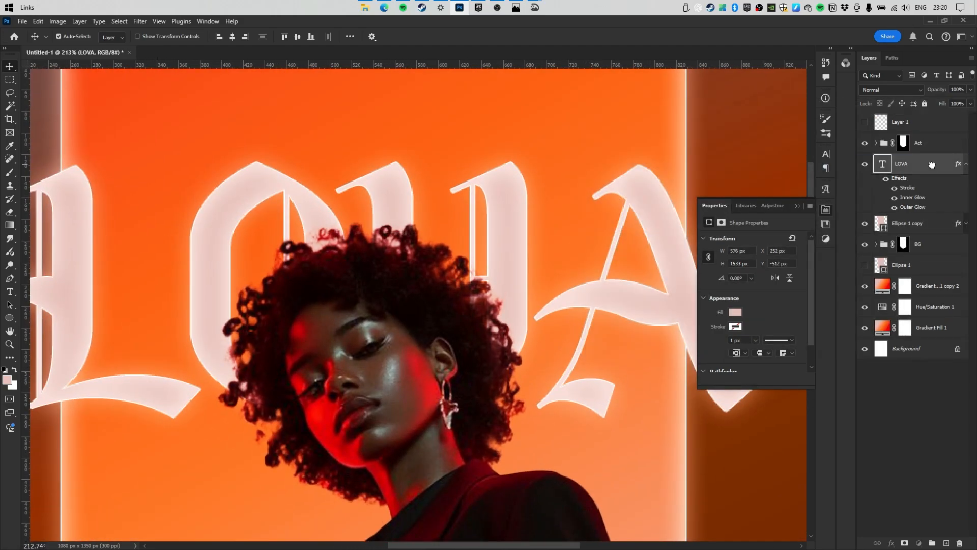
pyautogui.press('h')
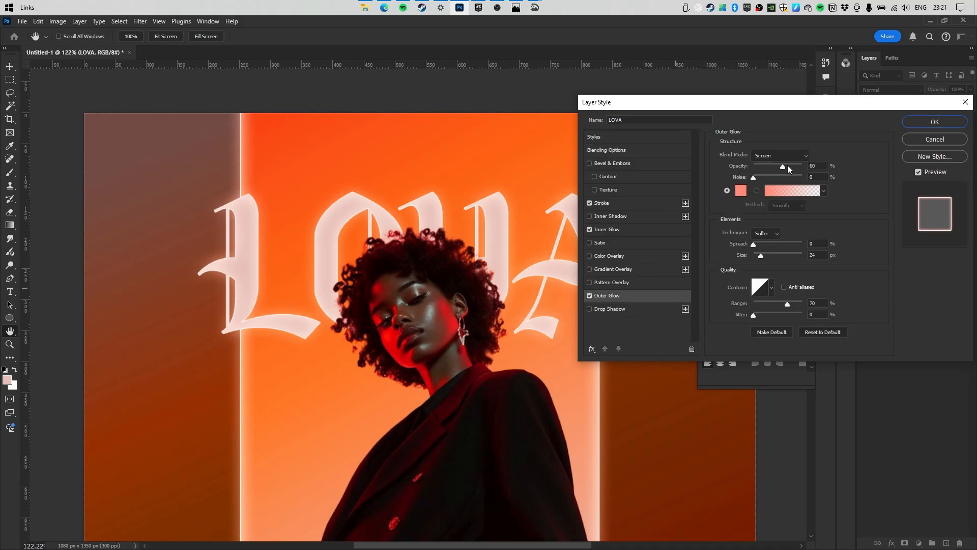
pyautogui.moveTo(764, 255); pyautogui.dragTo(766, 255)
pyautogui.moveTo(782, 167); pyautogui.dragTo(789, 166)
# Set the LOVA title's Inner Glow to 100% opacity and 18 px, then apply the style.
pyautogui.click(610, 230)
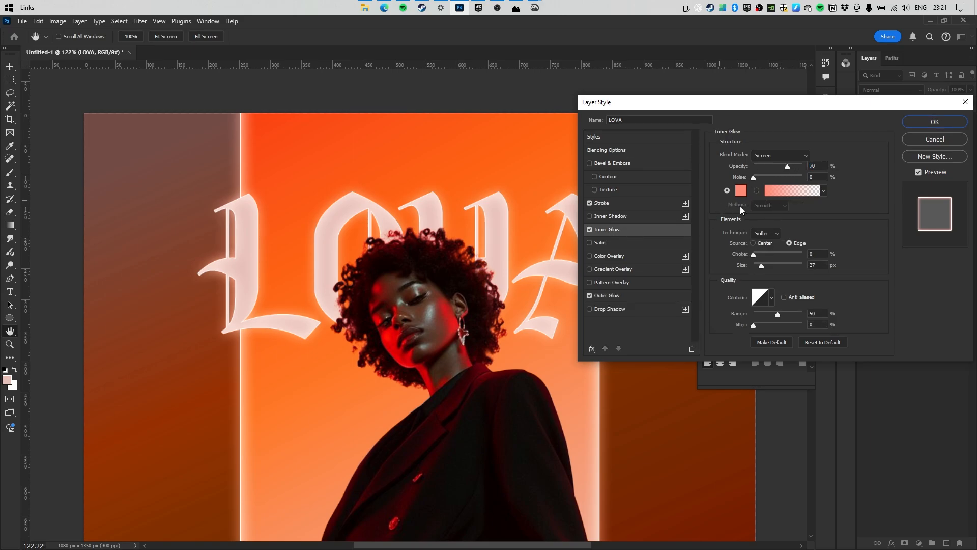
pyautogui.moveTo(787, 167); pyautogui.dragTo(811, 167)
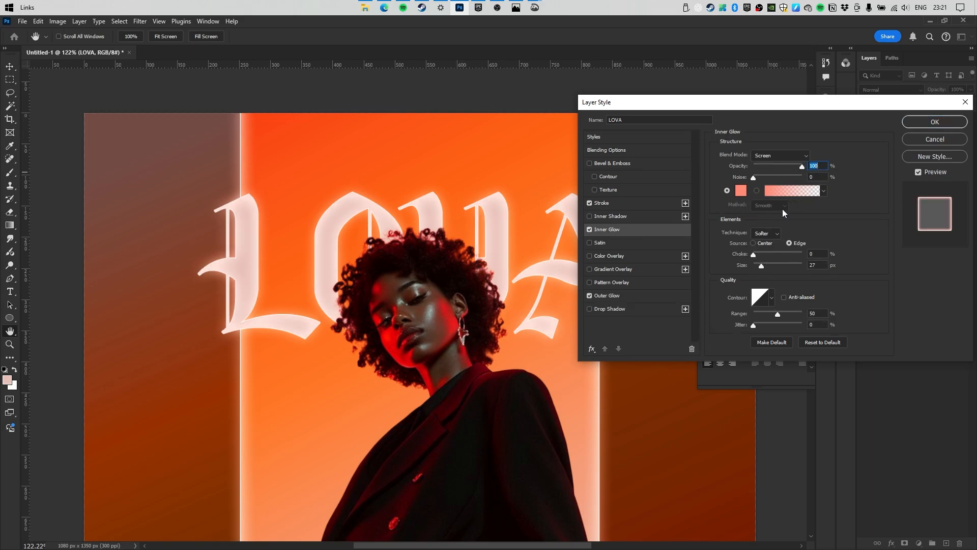
pyautogui.moveTo(763, 266); pyautogui.dragTo(759, 265)
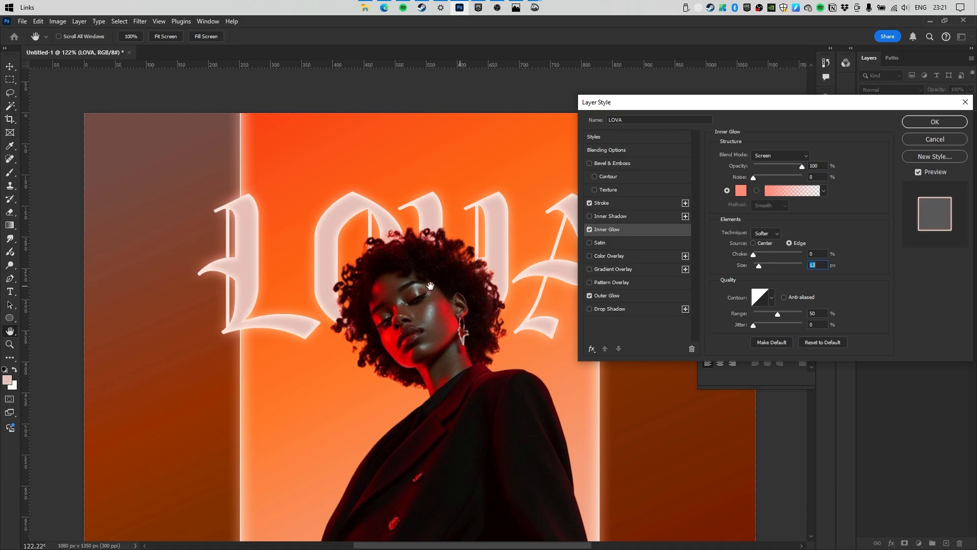
pyautogui.moveTo(430, 271); pyautogui.dragTo(468, 272)
pyautogui.moveTo(759, 265); pyautogui.dragTo(768, 261)
pyautogui.moveTo(332, 224); pyautogui.dragTo(275, 225)
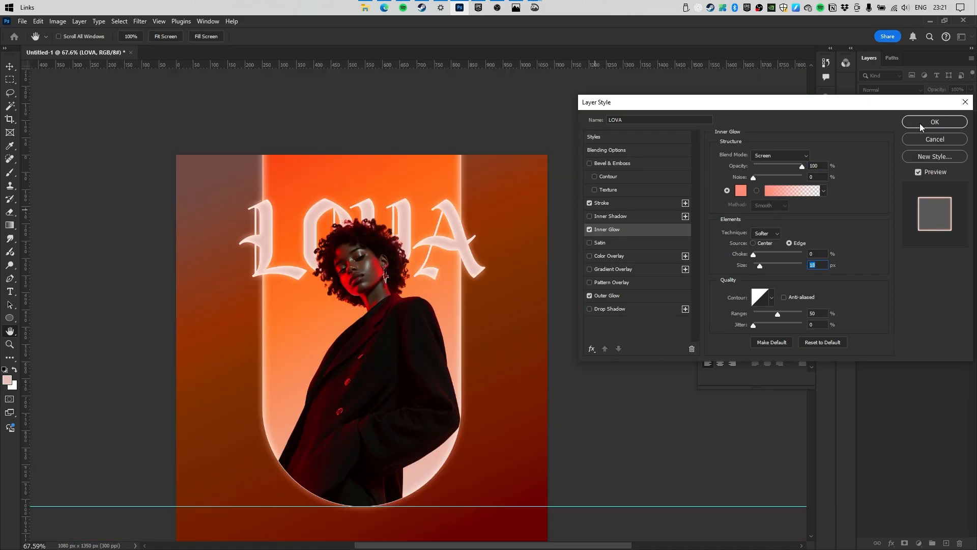
pyautogui.click(918, 124)
pyautogui.moveTo(434, 210); pyautogui.dragTo(482, 222)
pyautogui.click(10, 292)
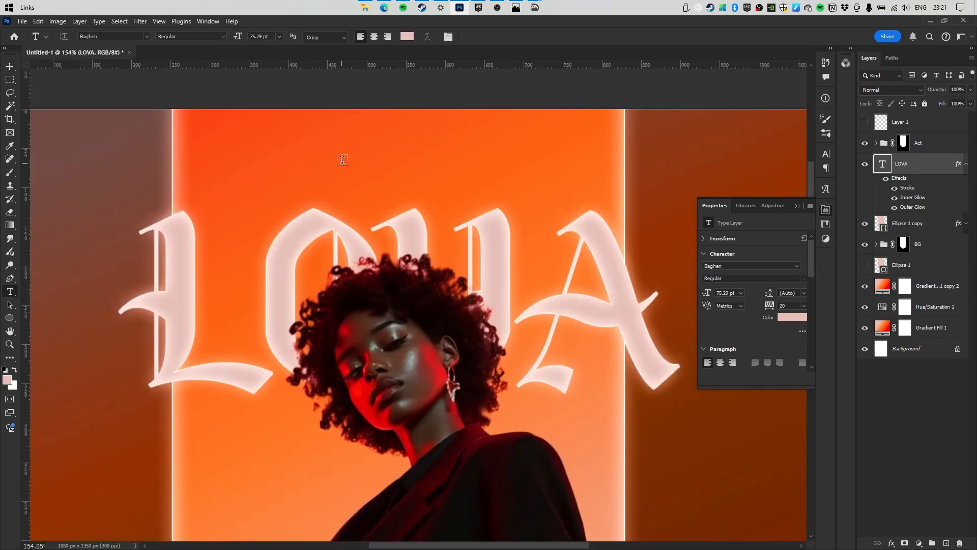
# Add the name text line, then shrink it and centre it above LOVA.
pyautogui.click(342, 160)
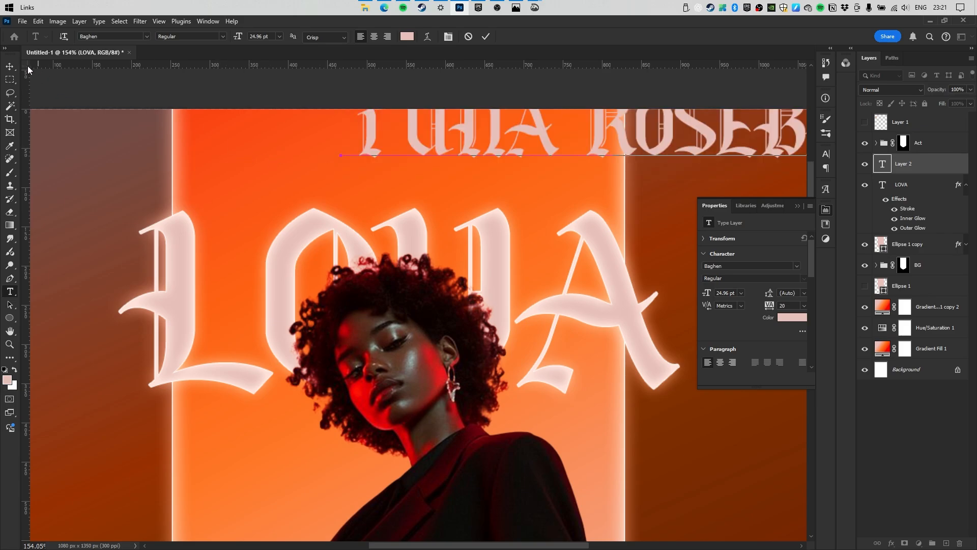
pyautogui.click(11, 67)
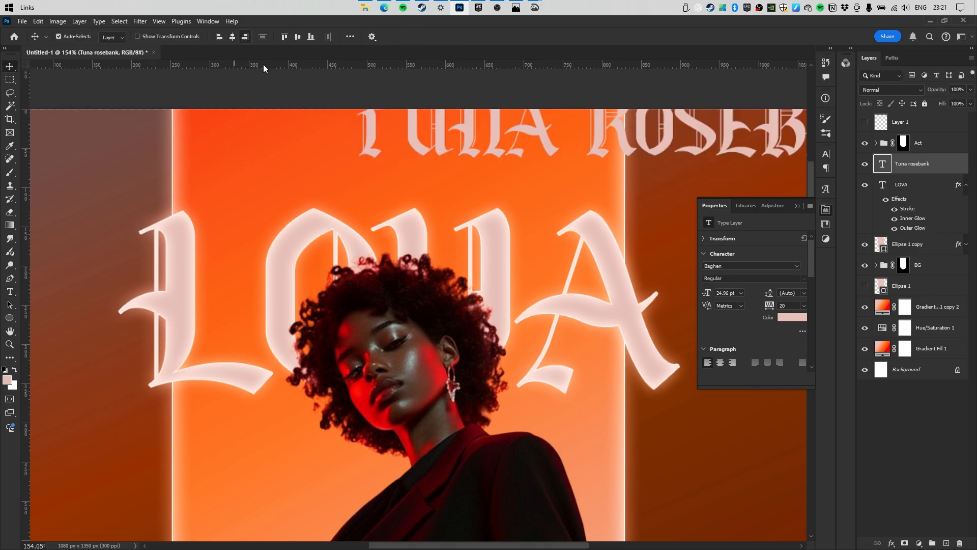
pyautogui.moveTo(490, 127); pyautogui.dragTo(410, 142)
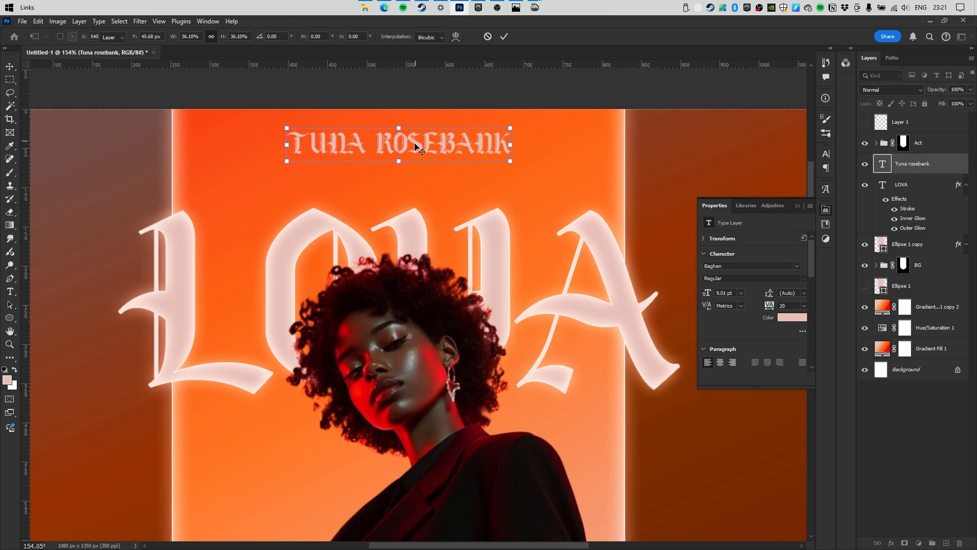
pyautogui.press('Return')
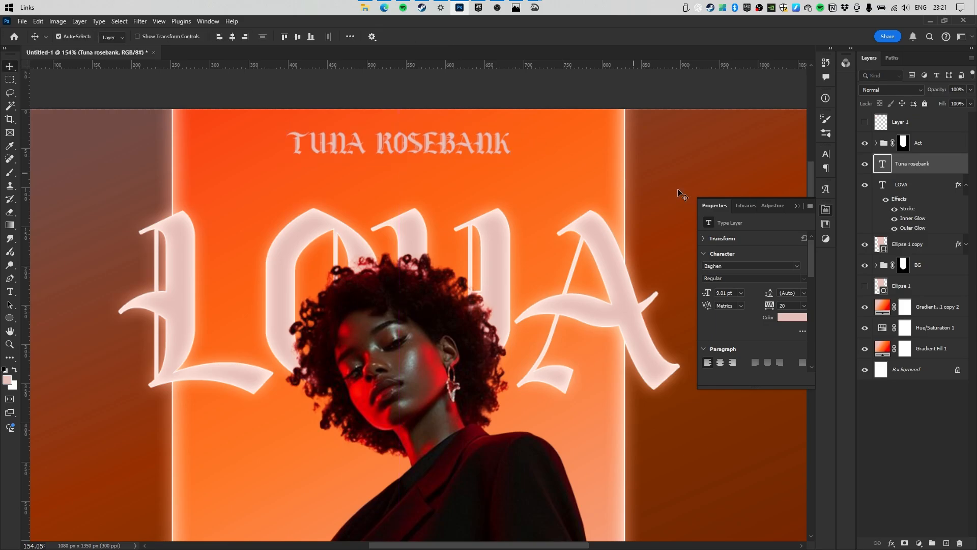
# Cut the name down to its first word and colour it white.
pyautogui.doubleClick(386, 142)
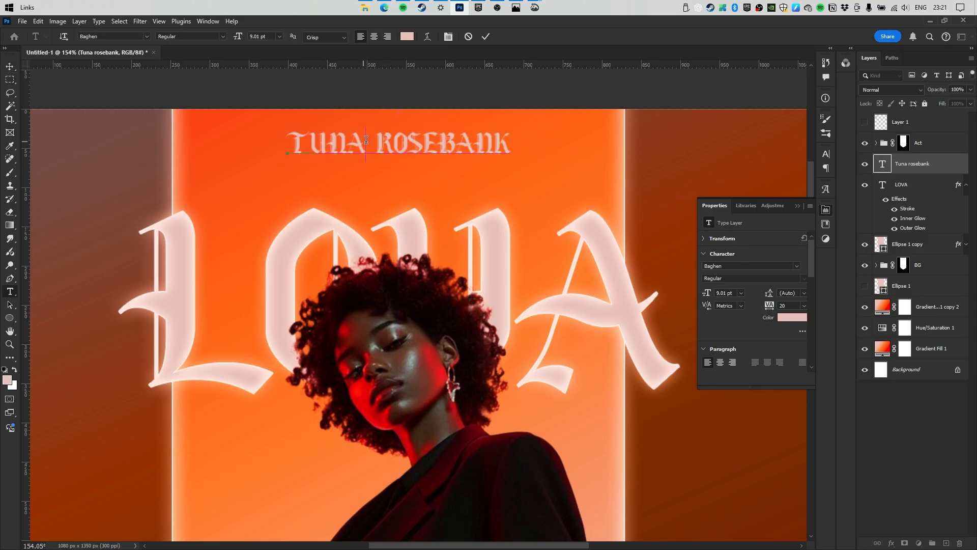
pyautogui.press('BackSpace')
pyautogui.click(483, 37)
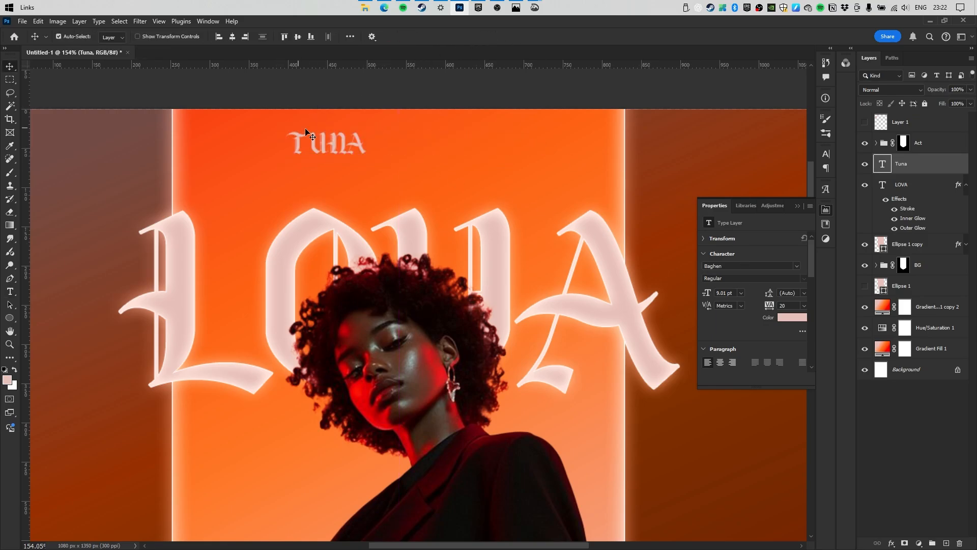
pyautogui.keyDown('alt'); pyautogui.scroll(-2, 321, 145); pyautogui.keyUp('alt')
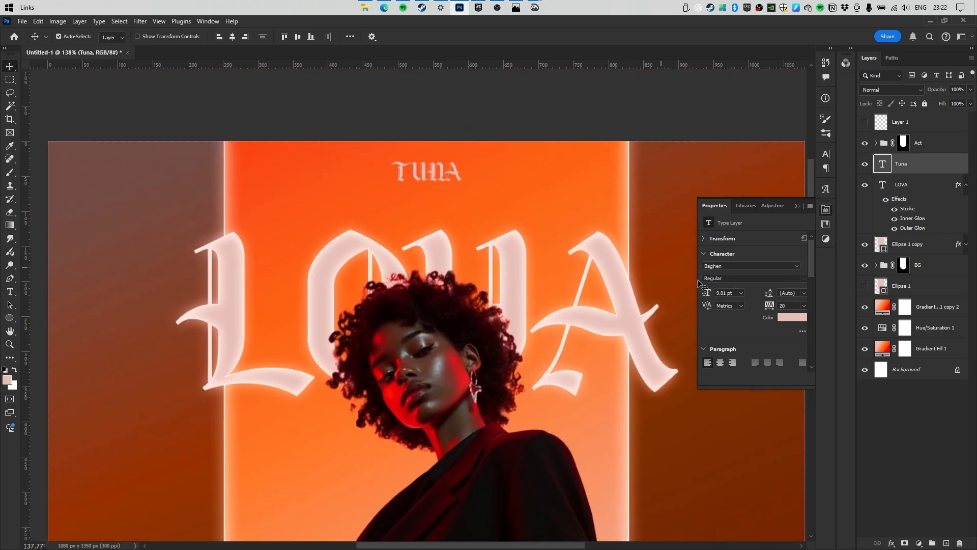
pyautogui.click(785, 320)
pyautogui.moveTo(767, 253); pyautogui.dragTo(683, 122)
pyautogui.press('Return')
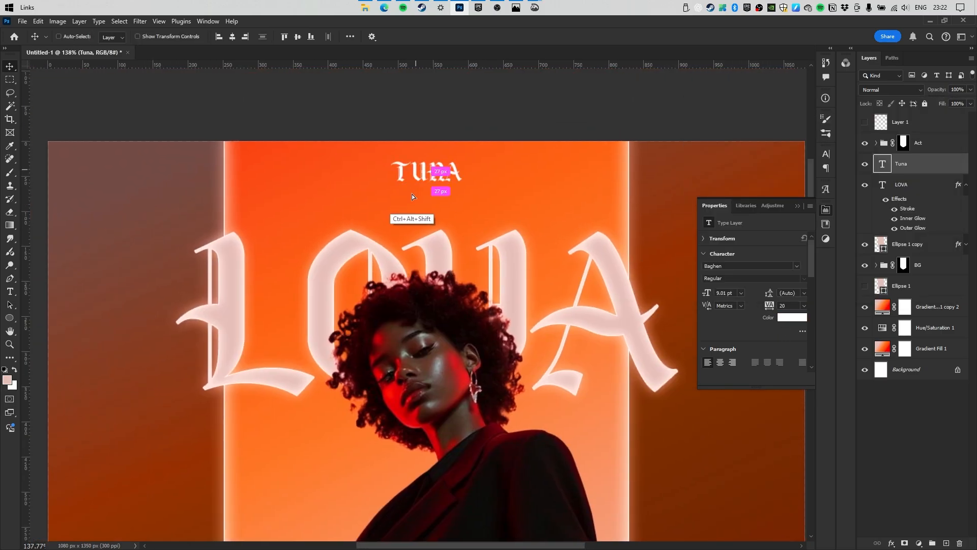
# Duplicate the line below, paste in the second word and centre it under the first.
pyautogui.keyDown('ctrl'); pyautogui.keyDown('alt'); pyautogui.keyDown('shift'); pyautogui.moveTo(411, 194); pyautogui.dragTo(412, 197); pyautogui.keyUp('shift'); pyautogui.keyUp('alt'); pyautogui.keyUp('ctrl')
pyautogui.doubleClick(425, 198)
pyautogui.write('rosebank')
pyautogui.click(485, 37)
pyautogui.moveTo(487, 180); pyautogui.dragTo(452, 188)
# Colour the second name word white.
pyautogui.moveTo(451, 188); pyautogui.dragTo(422, 210)
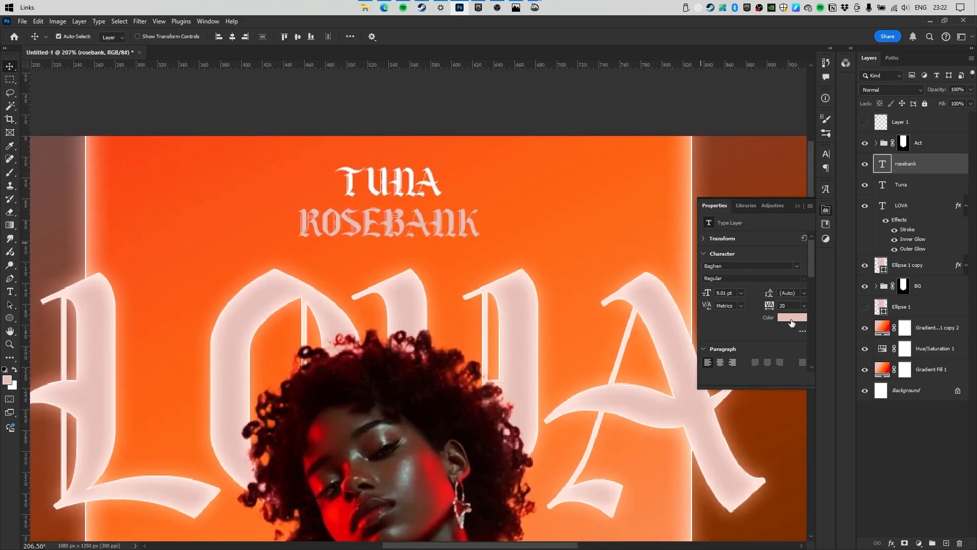
pyautogui.click(791, 323)
pyautogui.moveTo(758, 239); pyautogui.dragTo(683, 118)
pyautogui.press('Return')
pyautogui.click(367, 188)
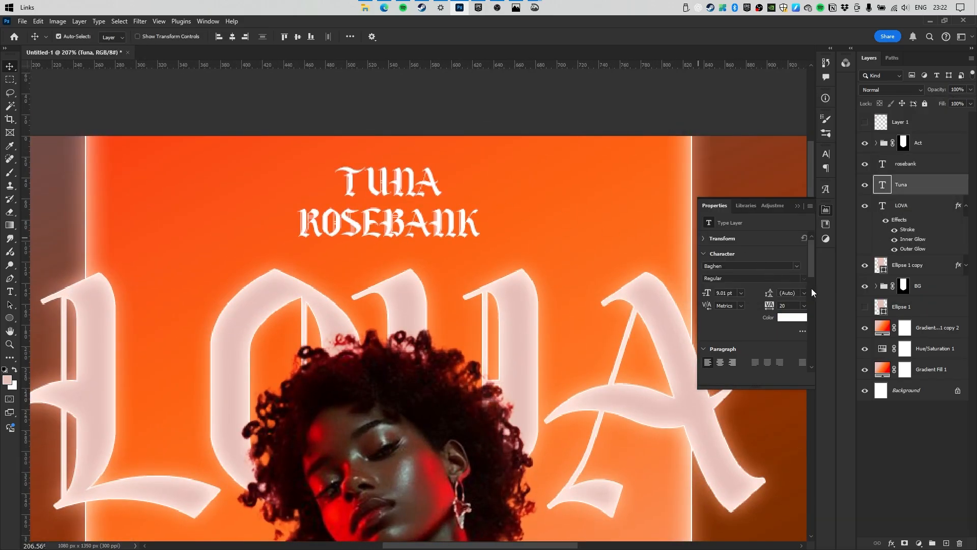
# Set the first name word's font to Engravers MT.
pyautogui.click(795, 267)
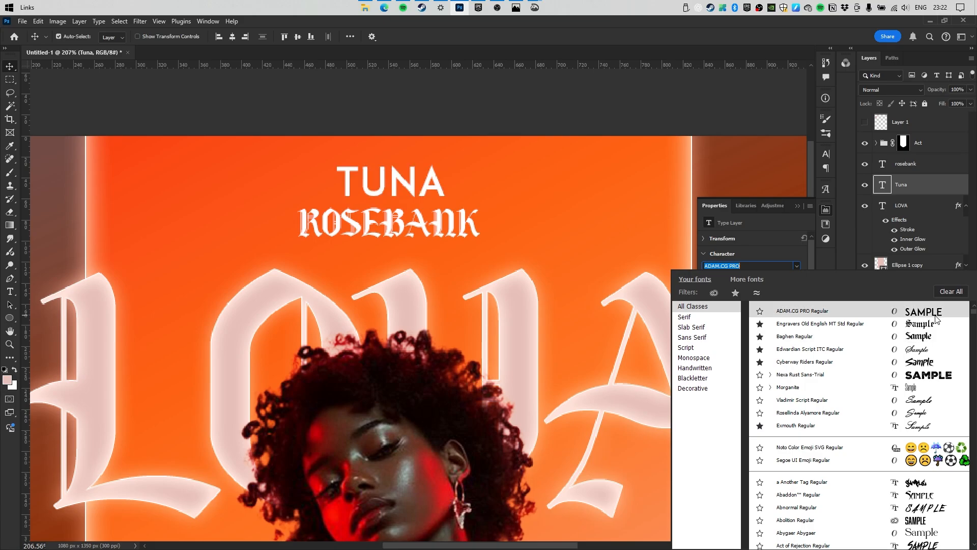
pyautogui.click(930, 315)
pyautogui.click(795, 265)
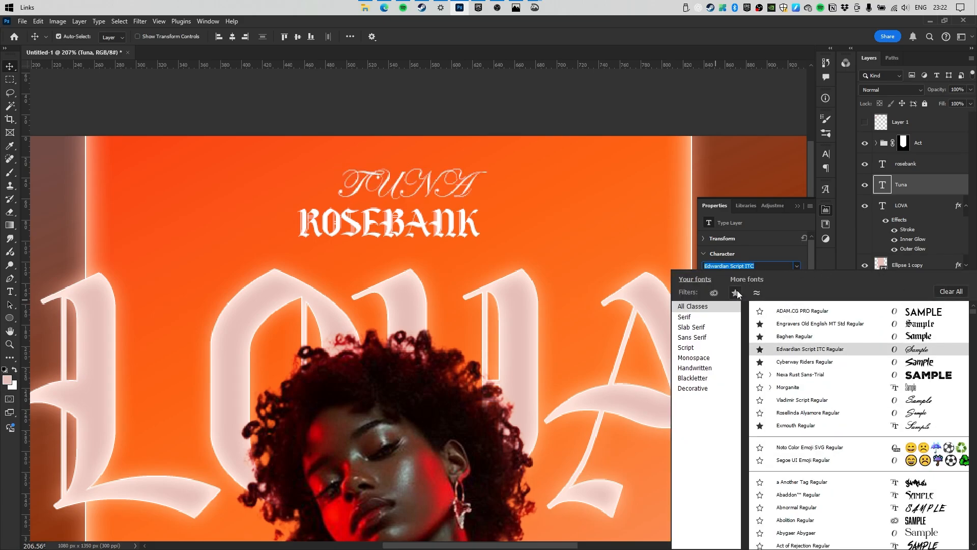
pyautogui.write('en')
pyautogui.click(901, 310)
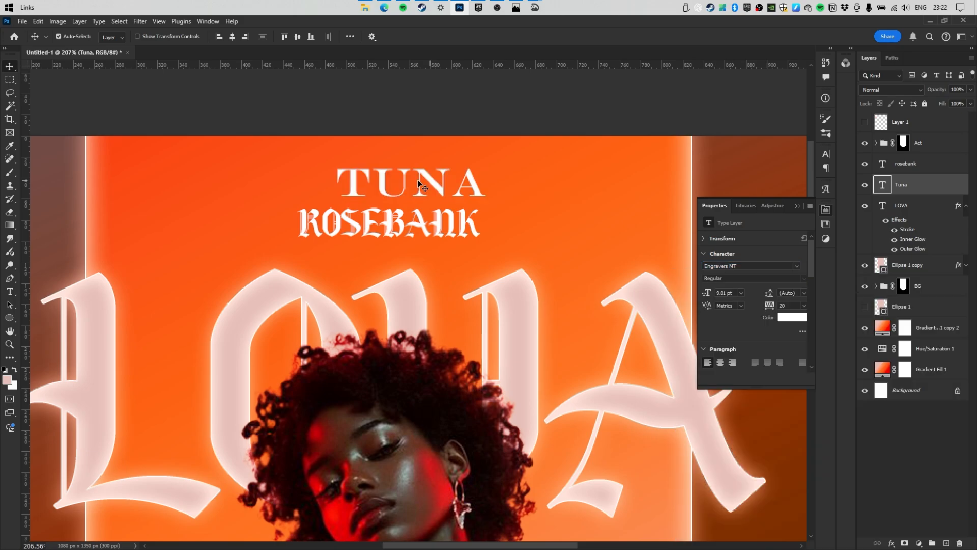
# Give the letter U Edwardian Script ITC, widen the first word's tracking and centre it.
pyautogui.doubleClick(376, 185)
pyautogui.moveTo(375, 185); pyautogui.dragTo(409, 186)
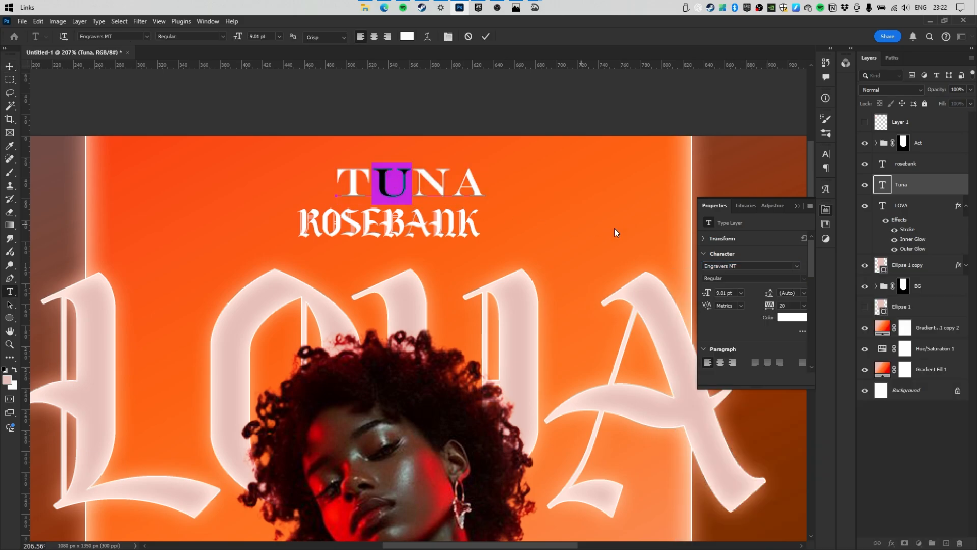
pyautogui.click(797, 266)
pyautogui.scroll(3, 408, 197)
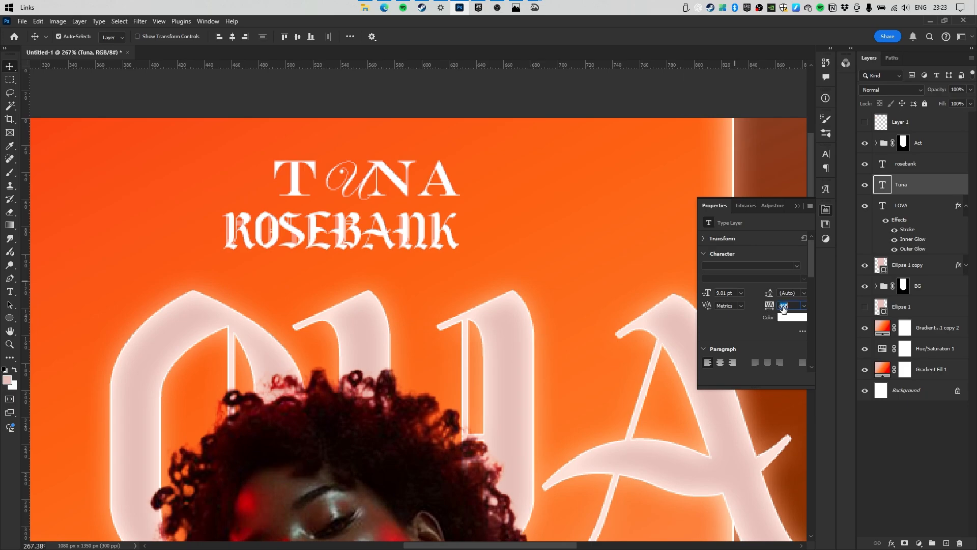
pyautogui.moveTo(770, 306); pyautogui.dragTo(783, 307)
pyautogui.click(233, 36)
# Set the second word to Engravers MT, shrink it to 3.07 pt, widen tracking to 440, centre it.
pyautogui.hotkey('alt', ']')
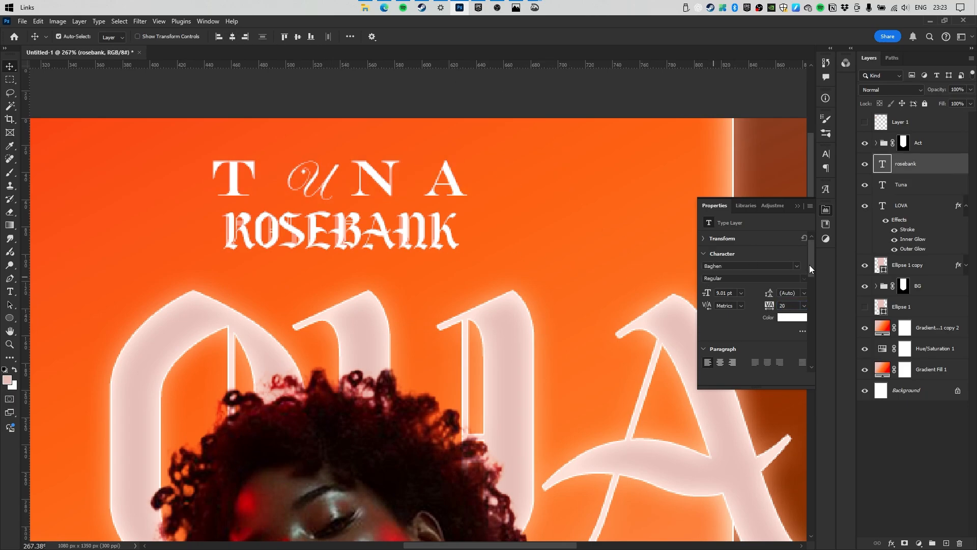
pyautogui.click(801, 269)
pyautogui.click(801, 324)
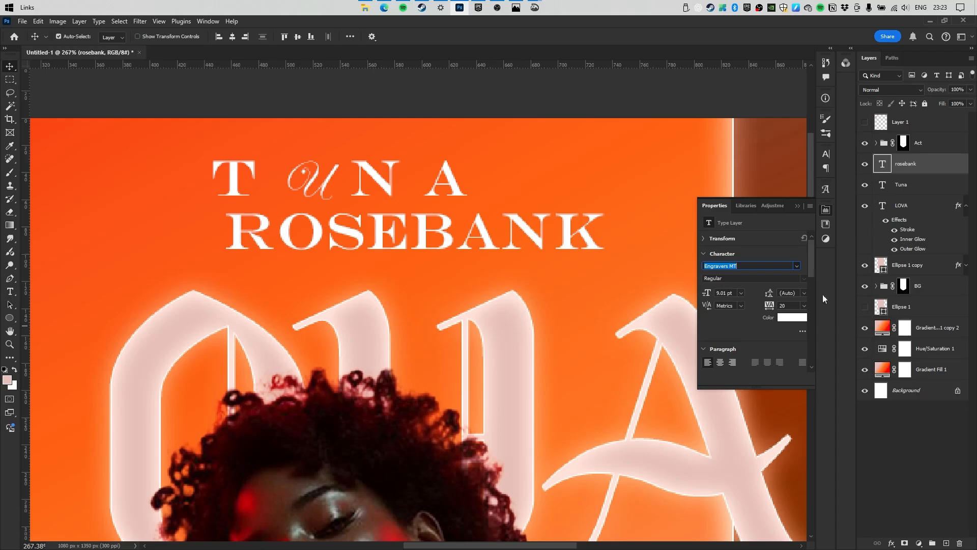
pyautogui.hotkey('ctrl', 't')
pyautogui.moveTo(606, 232); pyautogui.dragTo(479, 236)
pyautogui.press('Return')
pyautogui.click(232, 37)
pyautogui.hotkey('shift', 'Up')
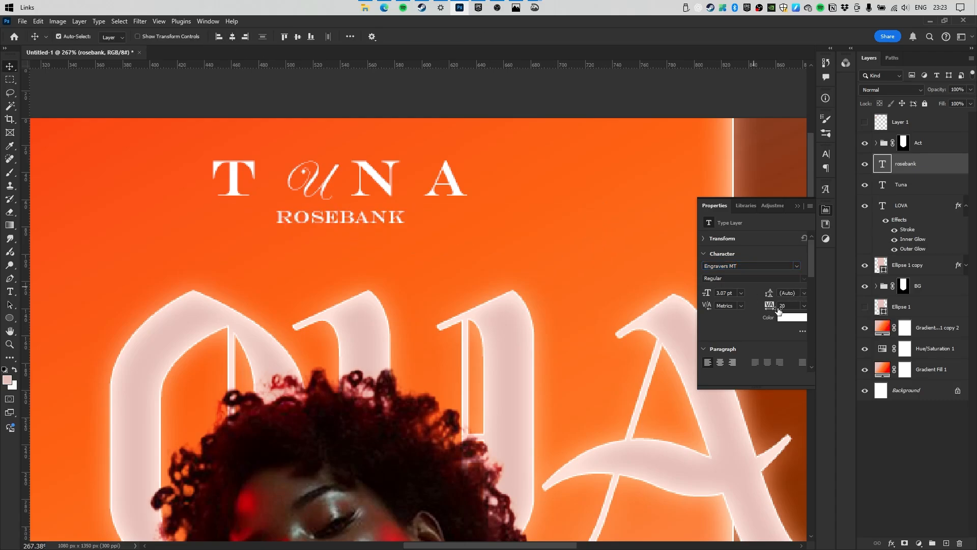
pyautogui.moveTo(770, 308); pyautogui.dragTo(780, 308)
pyautogui.click(234, 37)
# Move both name lines down together.
pyautogui.keyDown('shift'); pyautogui.click(356, 188); pyautogui.keyUp('shift')
pyautogui.moveTo(356, 187); pyautogui.dragTo(357, 235)
pyautogui.scroll(-5, 410, 168)
# Lower the model photo slightly and scale it down to about 73% inside the arch.
pyautogui.click(411, 170)
pyautogui.scroll(-2, 412, 171)
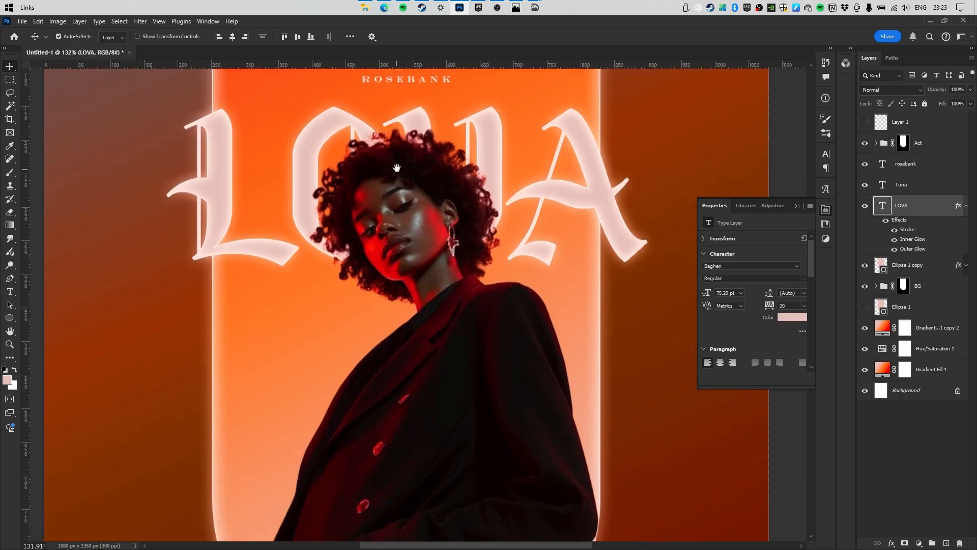
pyautogui.scroll(-7, 420, 174)
pyautogui.moveTo(422, 176); pyautogui.dragTo(423, 197)
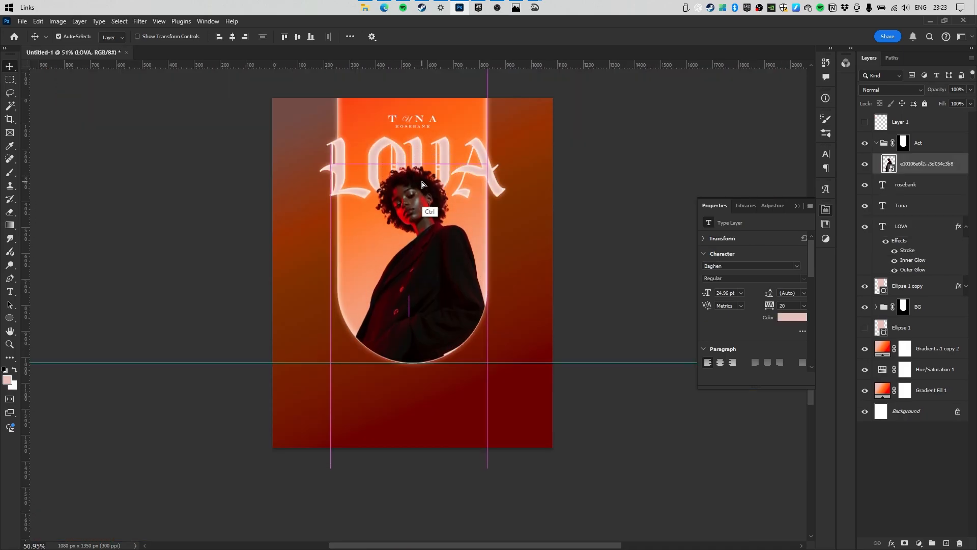
pyautogui.hotkey('ctrl', 't')
pyautogui.moveTo(406, 468); pyautogui.dragTo(409, 385)
pyautogui.press('Return')
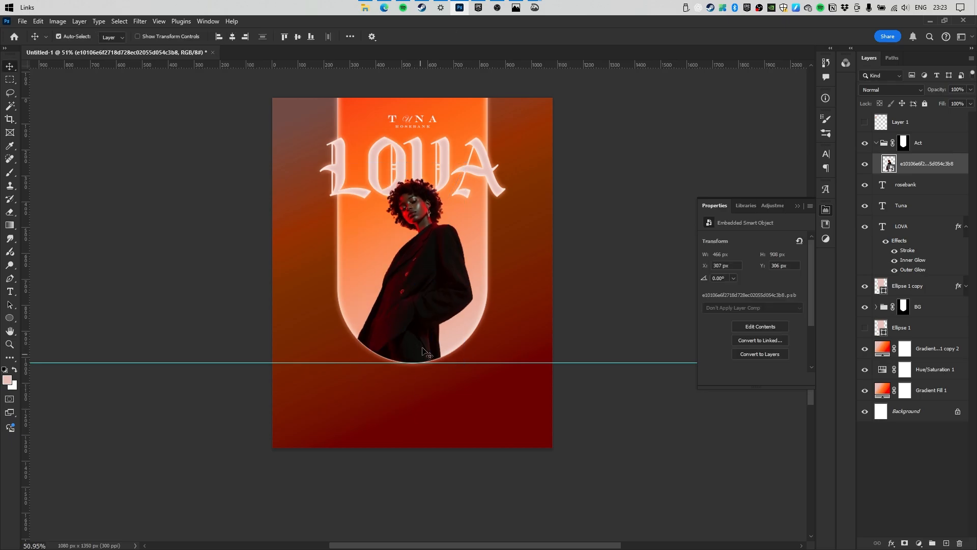
pyautogui.scroll(3, 460, 211)
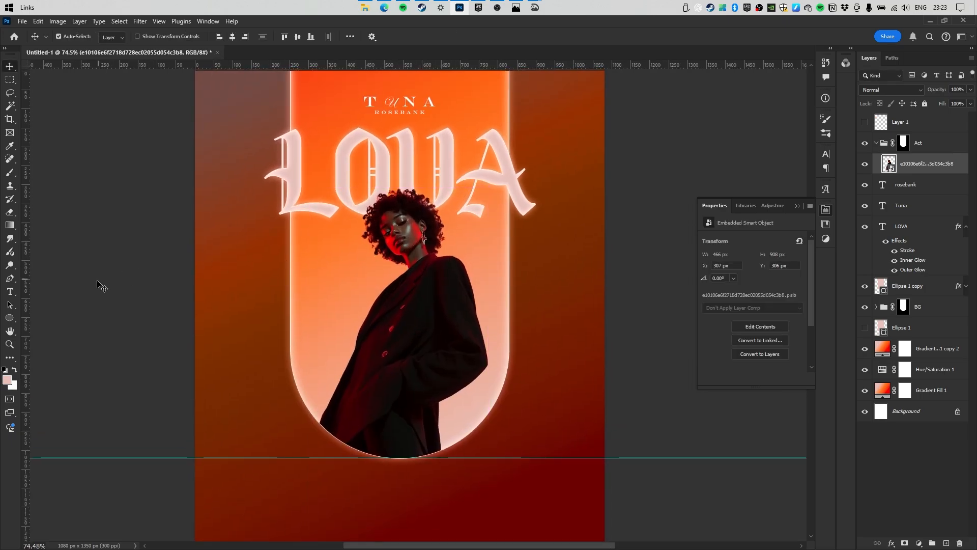
# Type 'Sundays' in the lower arch and set it in Edwardian Script ITC.
pyautogui.click(10, 292)
pyautogui.click(313, 389)
pyautogui.write('Sundays')
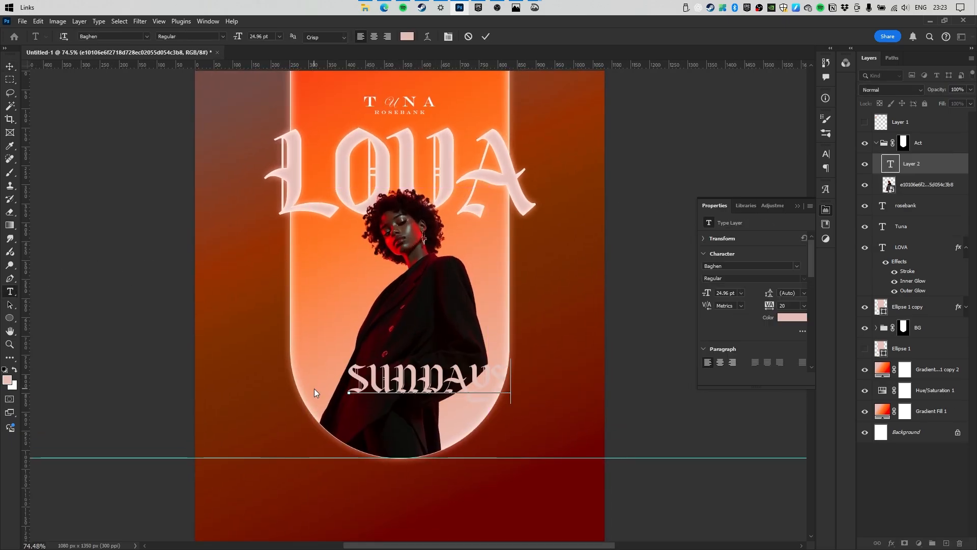
pyautogui.click(486, 36)
pyautogui.press('v')
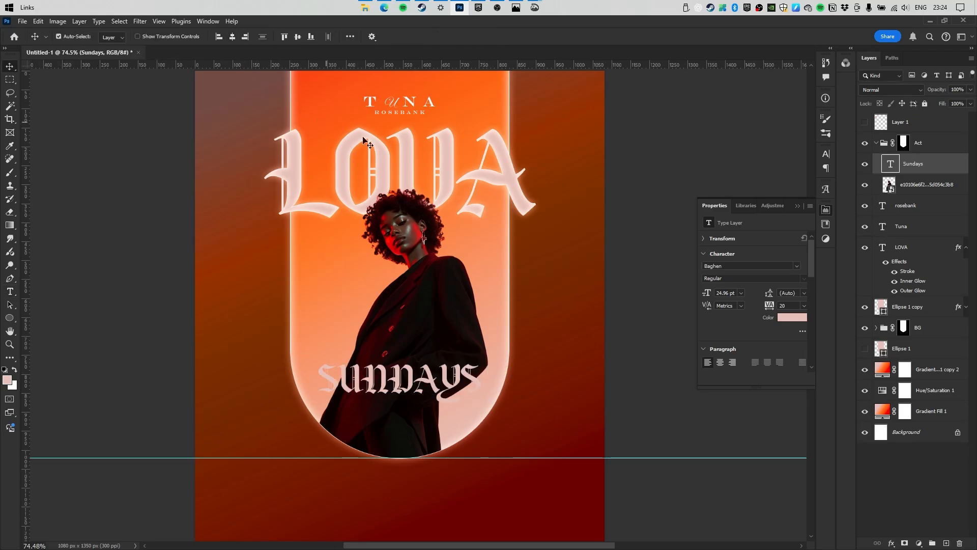
pyautogui.click(797, 266)
pyautogui.click(812, 325)
pyautogui.scroll(5, 460, 289)
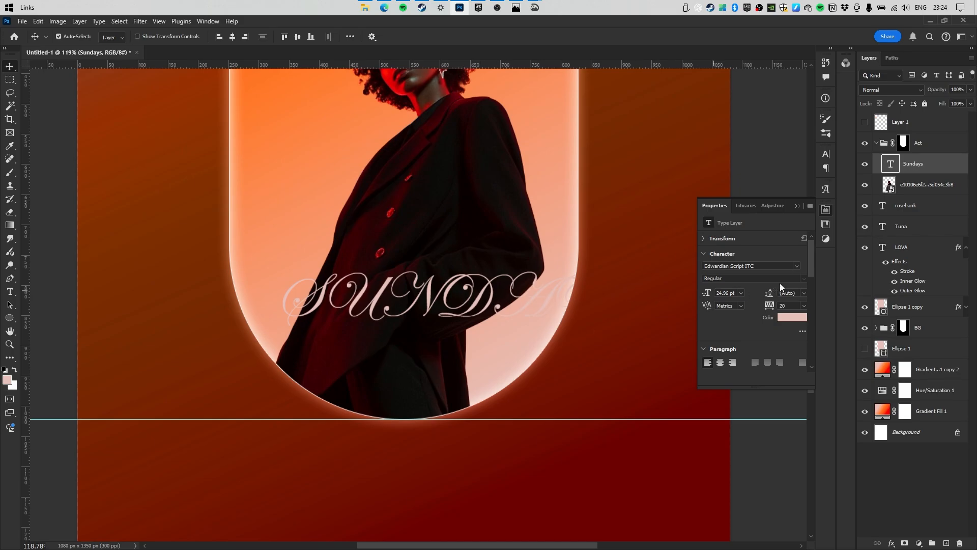
pyautogui.moveTo(438, 294)
pyautogui.mouseDown()
pyautogui.moveTo(338, 301)
pyautogui.moveTo(430, 298)
pyautogui.mouseUp()
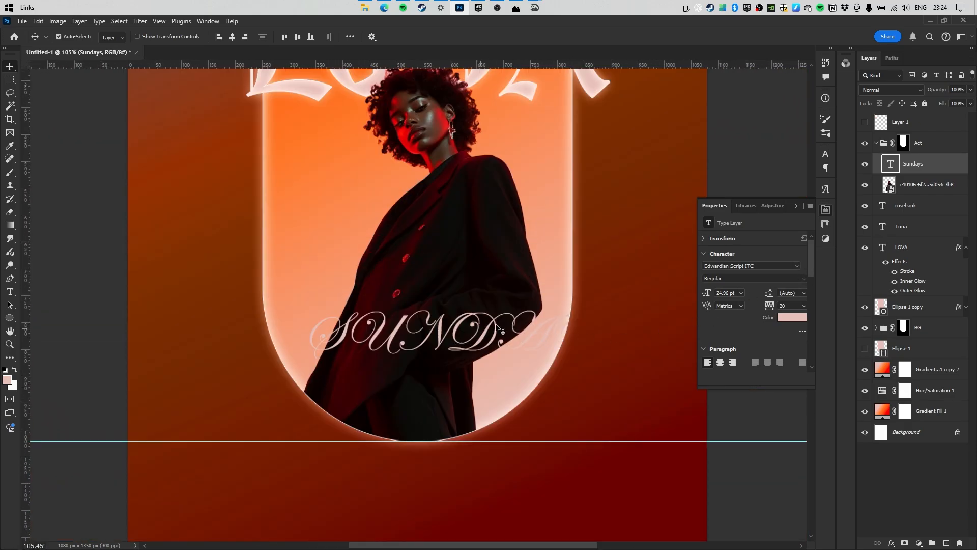
# Make Sundays white, turn off All Caps, and centre it horizontally in the arch.
pyautogui.click(828, 154)
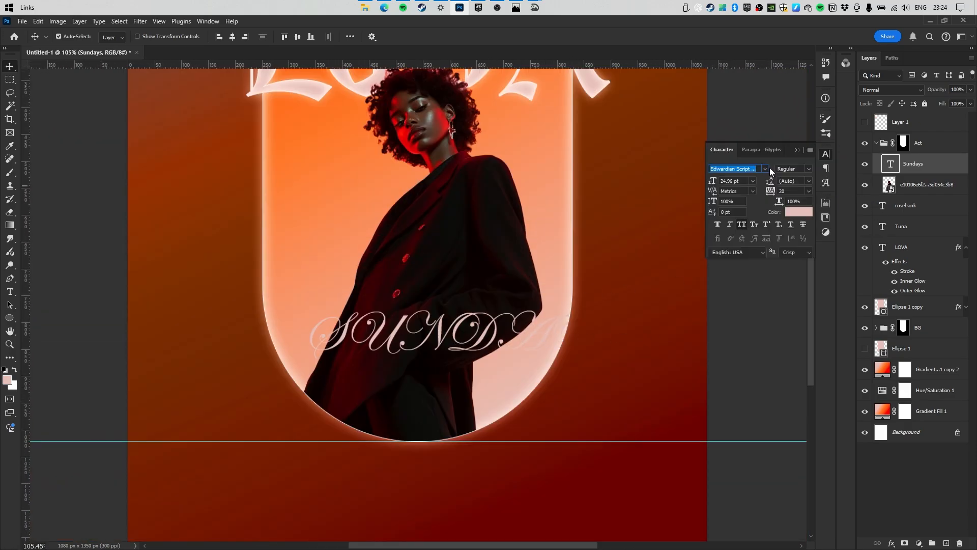
pyautogui.click(800, 211)
pyautogui.moveTo(727, 163); pyautogui.dragTo(667, 124)
pyautogui.press('Return')
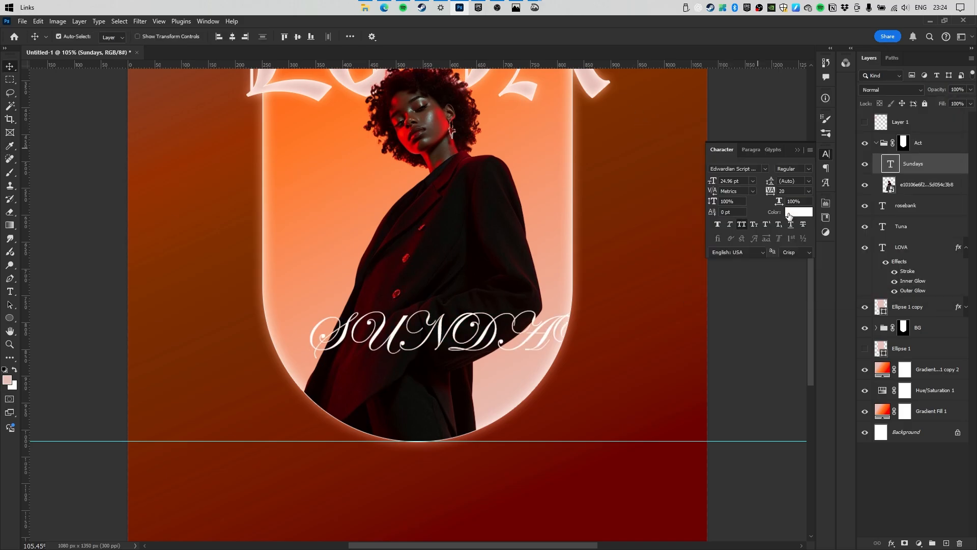
pyautogui.click(742, 224)
pyautogui.moveTo(415, 342); pyautogui.dragTo(448, 342)
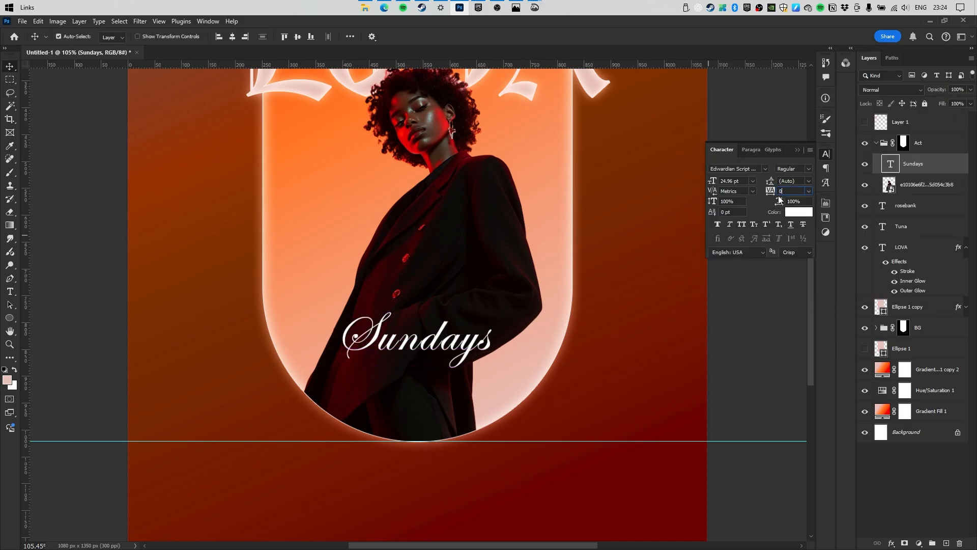
# Set Sundays tracking to 0 with metrics kerning and tilt it slightly.
pyautogui.click(738, 202)
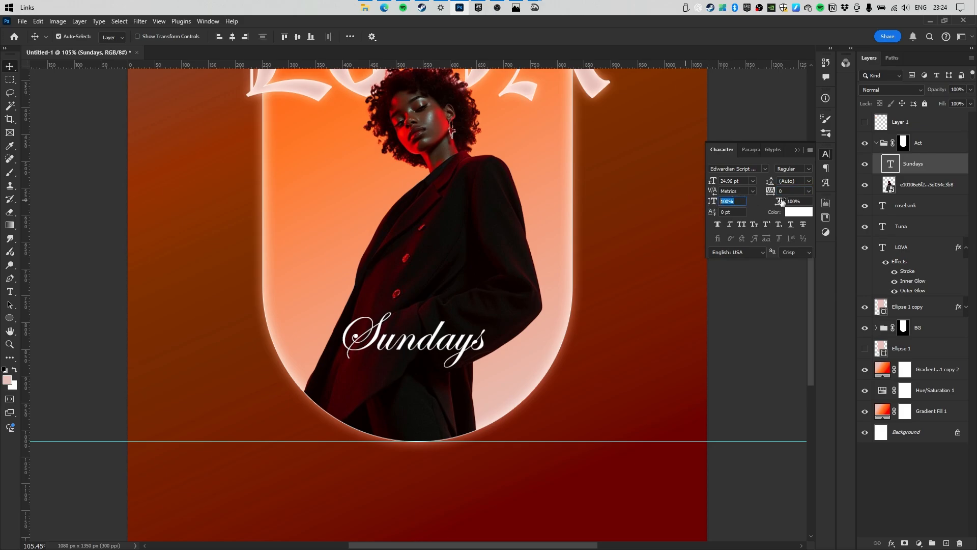
pyautogui.click(793, 201)
pyautogui.click(752, 192)
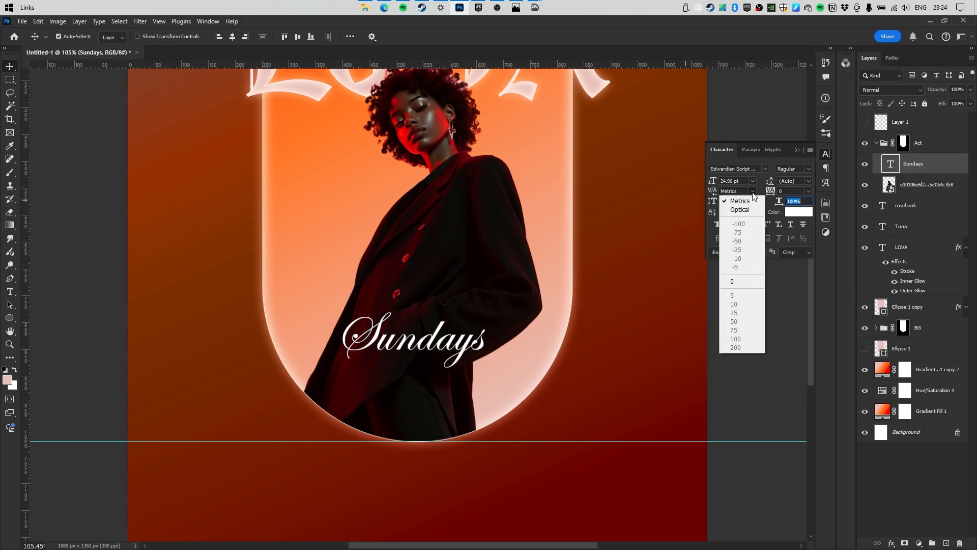
pyautogui.click(758, 203)
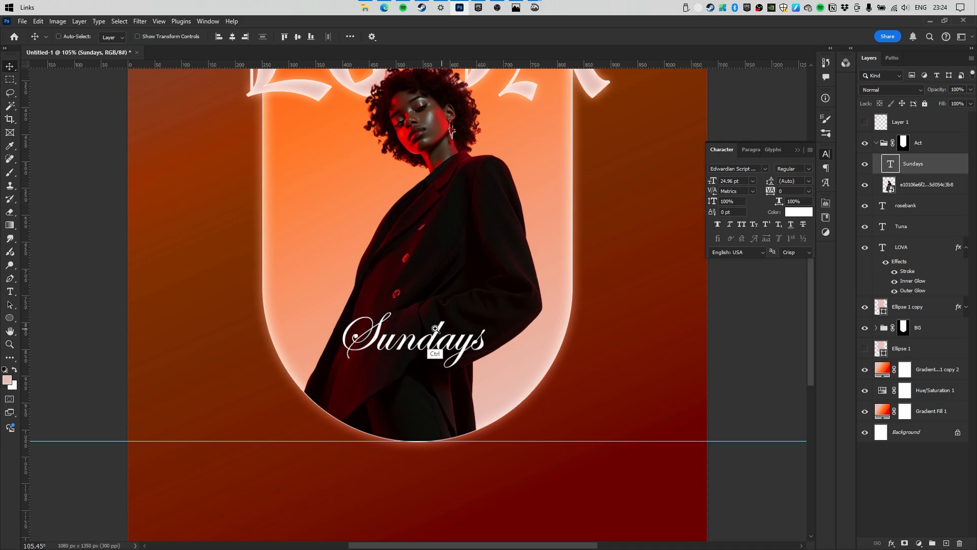
pyautogui.scroll(-5, 430, 337)
pyautogui.scroll(3, 428, 336)
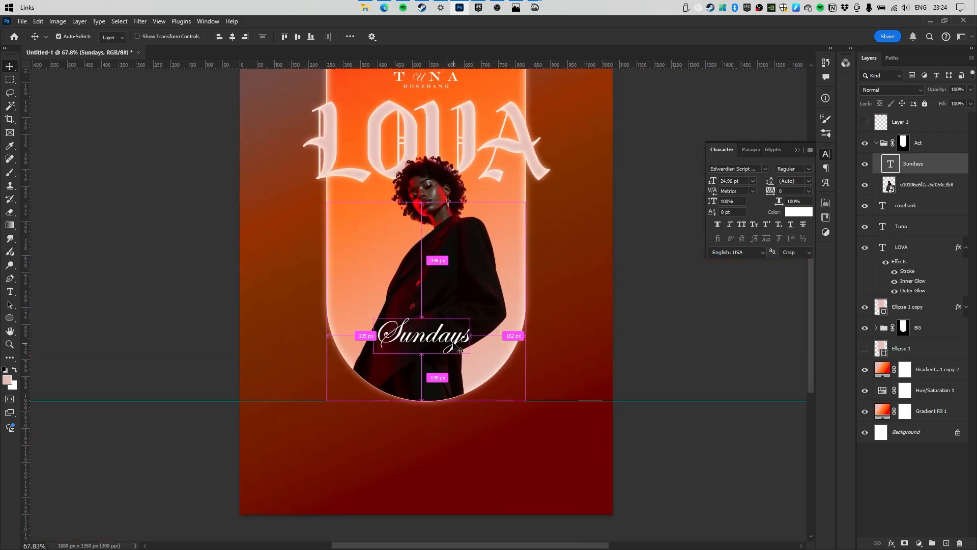
pyautogui.moveTo(470, 249); pyautogui.dragTo(453, 285)
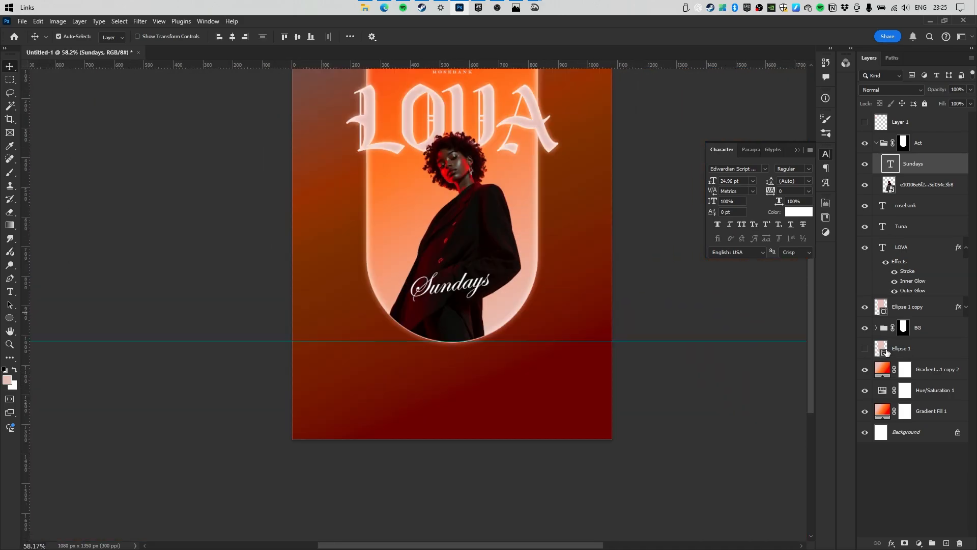
pyautogui.click(910, 309)
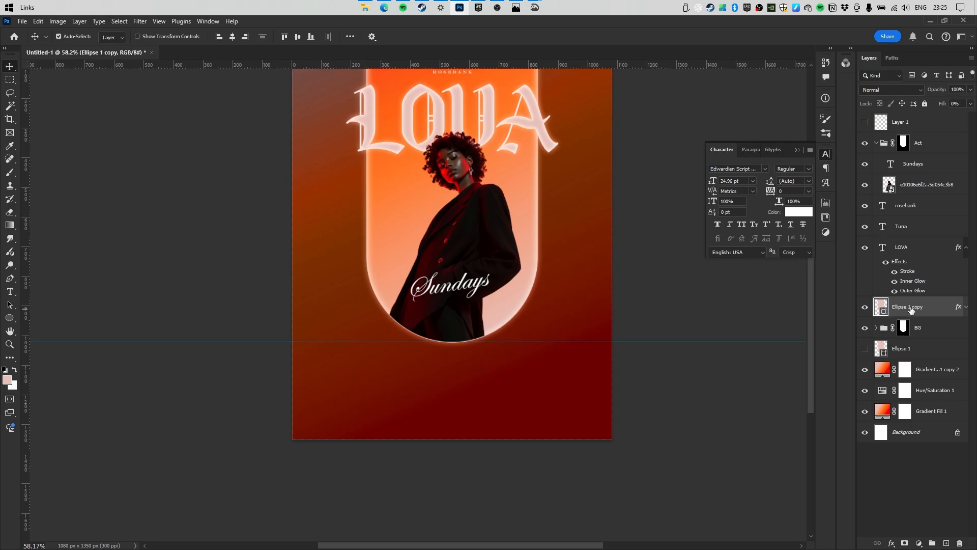
# Duplicate the glowing arch outline, rotate it to -120° and move it to the arch bottom.
pyautogui.moveTo(920, 311); pyautogui.dragTo(921, 154)
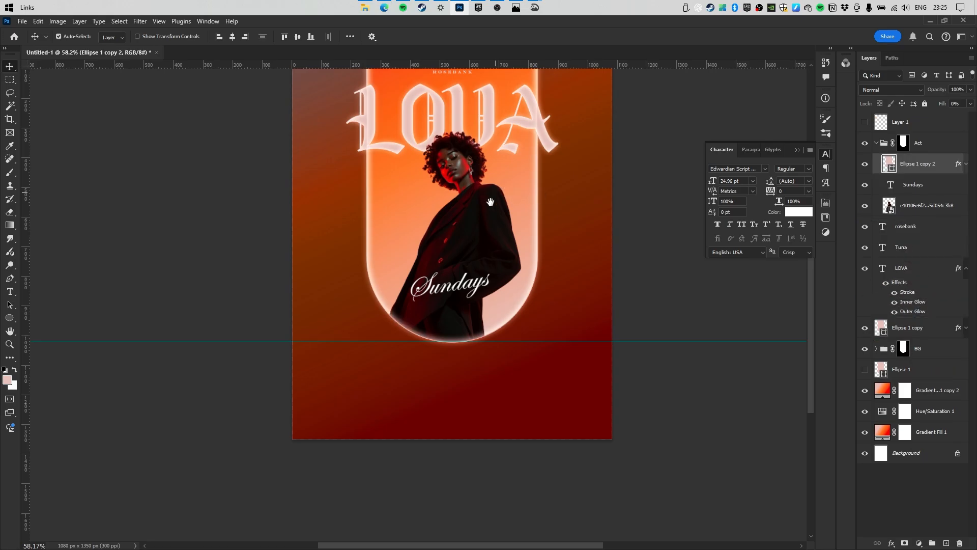
pyautogui.hotkey('ctrl', 't')
pyautogui.moveTo(507, 158); pyautogui.dragTo(521, 236)
pyautogui.moveTo(601, 200); pyautogui.dragTo(303, 209)
pyautogui.moveTo(469, 98); pyautogui.dragTo(429, 514)
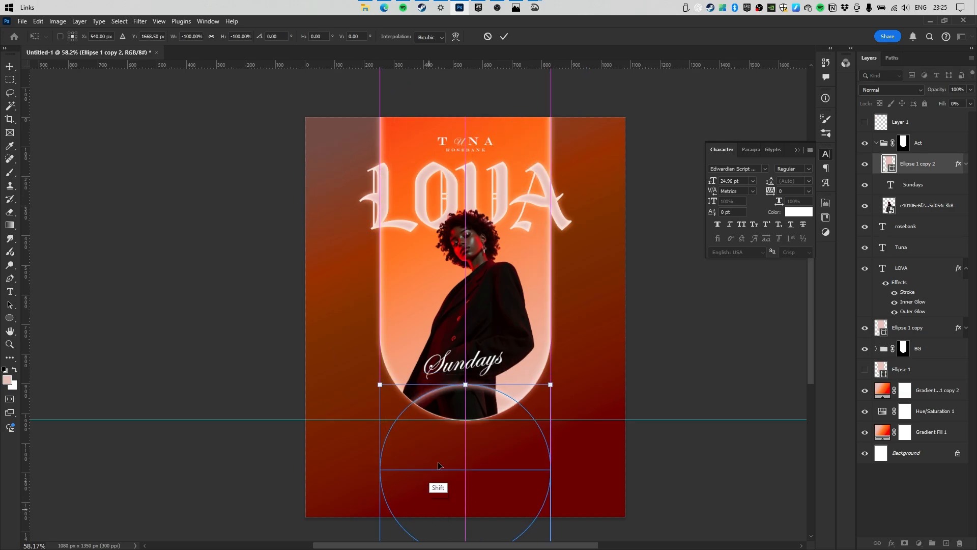
pyautogui.press('Return')
# Scale the Sundays text to about 85% so it sits above the curve.
pyautogui.moveTo(465, 407); pyautogui.dragTo(521, 419)
pyautogui.moveTo(485, 291); pyautogui.dragTo(441, 379)
pyautogui.click(471, 337)
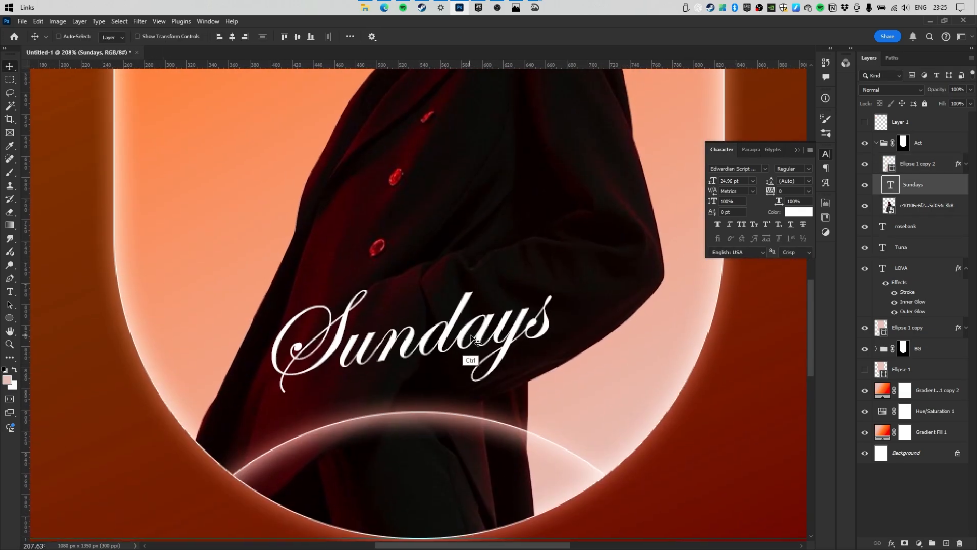
pyautogui.moveTo(475, 228); pyautogui.dragTo(460, 246)
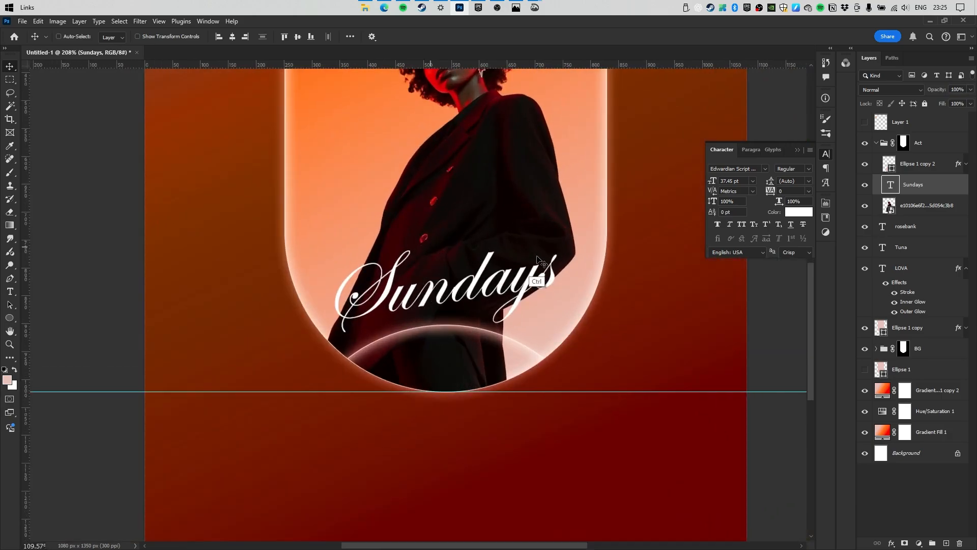
pyautogui.hotkey('ctrl', 't')
pyautogui.moveTo(556, 283); pyautogui.dragTo(539, 283)
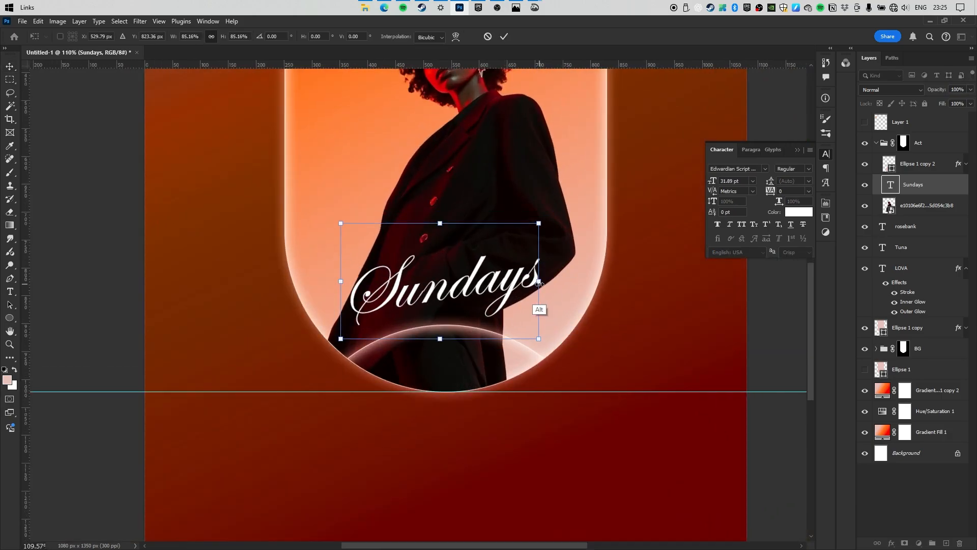
pyautogui.press('Return')
pyautogui.moveTo(471, 79); pyautogui.dragTo(406, 249)
pyautogui.click(461, 120)
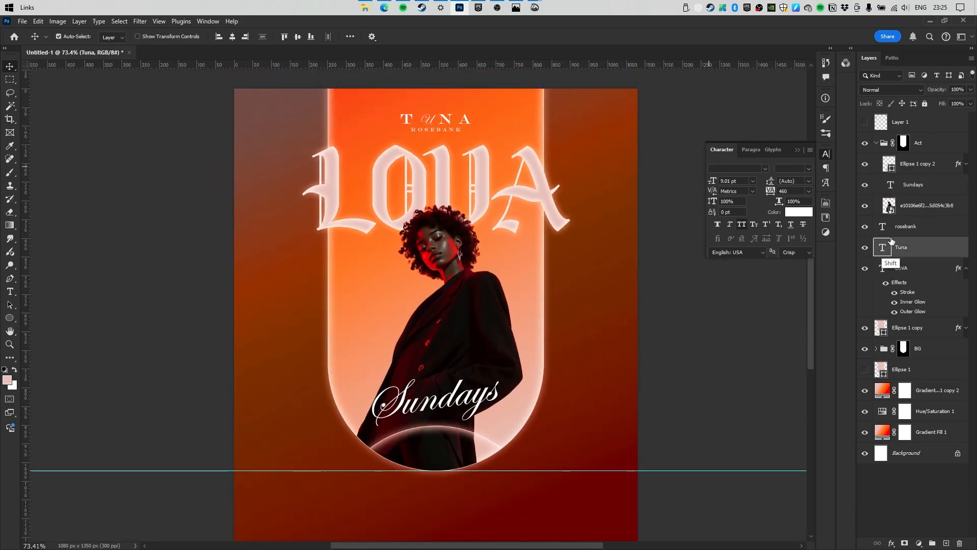
# Move the Tuna and rosebank text below Sundays, above the Act group, nudged up slightly.
pyautogui.keyDown('shift'); pyautogui.click(906, 230); pyautogui.keyUp('shift')
pyautogui.moveTo(417, 122); pyautogui.dragTo(416, 432)
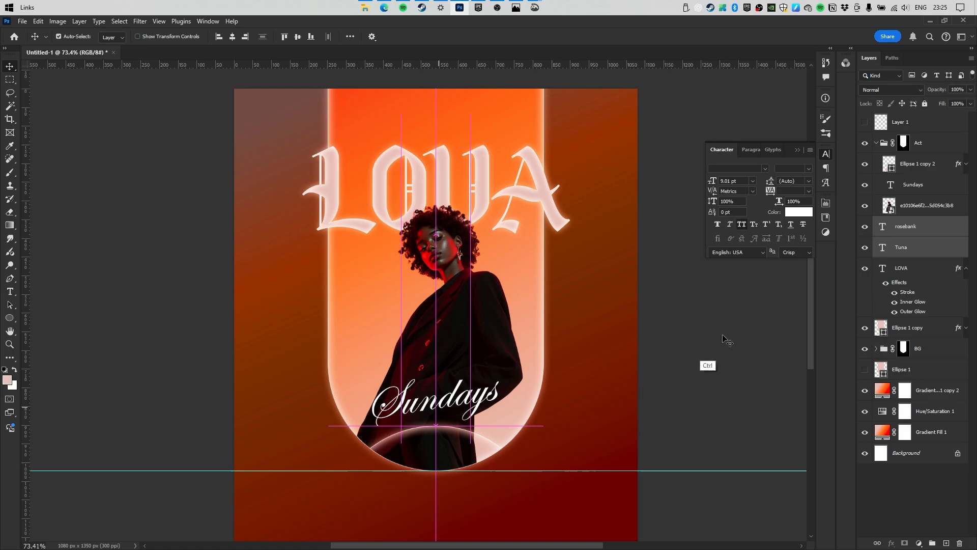
pyautogui.moveTo(909, 222); pyautogui.dragTo(911, 132)
pyautogui.moveTo(527, 145); pyautogui.dragTo(380, 251)
pyautogui.moveTo(501, 244); pyautogui.dragTo(474, 276)
pyautogui.moveTo(416, 313); pyautogui.dragTo(461, 311)
pyautogui.moveTo(441, 320); pyautogui.dragTo(483, 320)
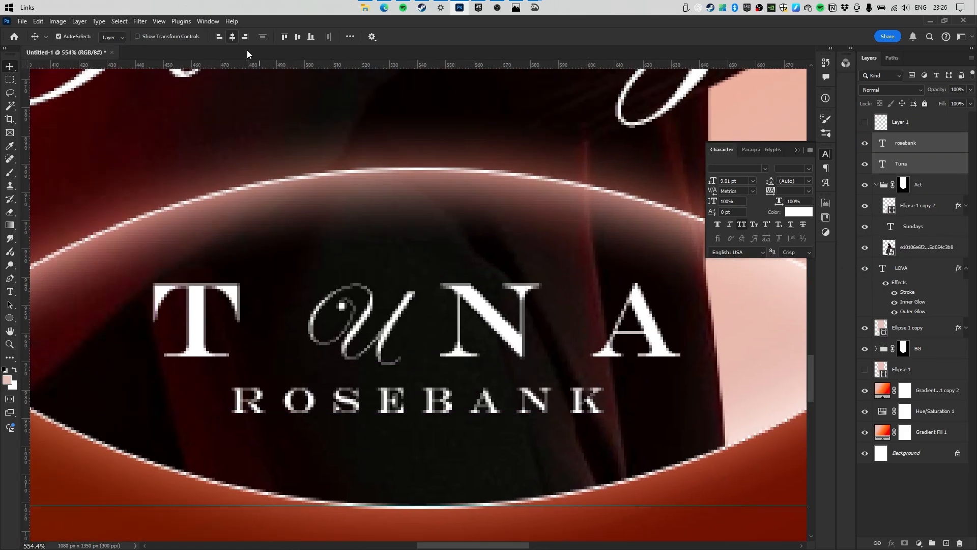
pyautogui.moveTo(408, 236); pyautogui.dragTo(311, 257)
pyautogui.click(428, 300)
pyautogui.moveTo(430, 306); pyautogui.dragTo(447, 318)
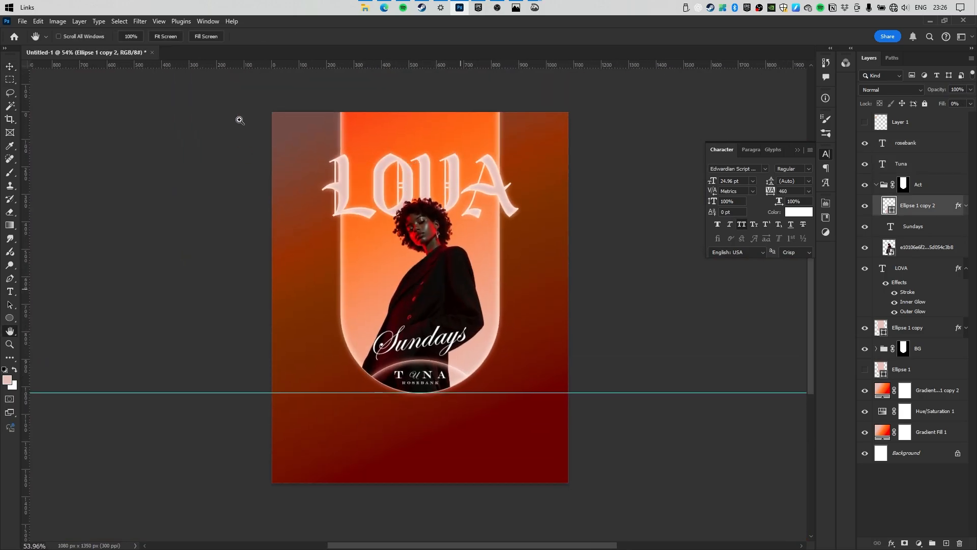
pyautogui.moveTo(351, 176); pyautogui.dragTo(279, 192)
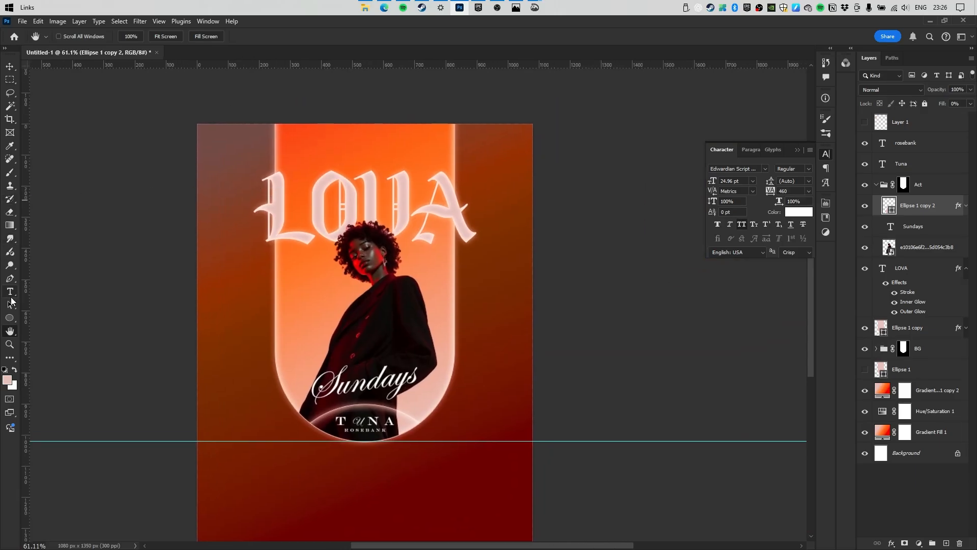
# Type the 25TH MARCH 2025 date at the top left in ADAM.CG PRO.
pyautogui.click(10, 293)
pyautogui.click(221, 149)
pyautogui.write('TH MARCH ')
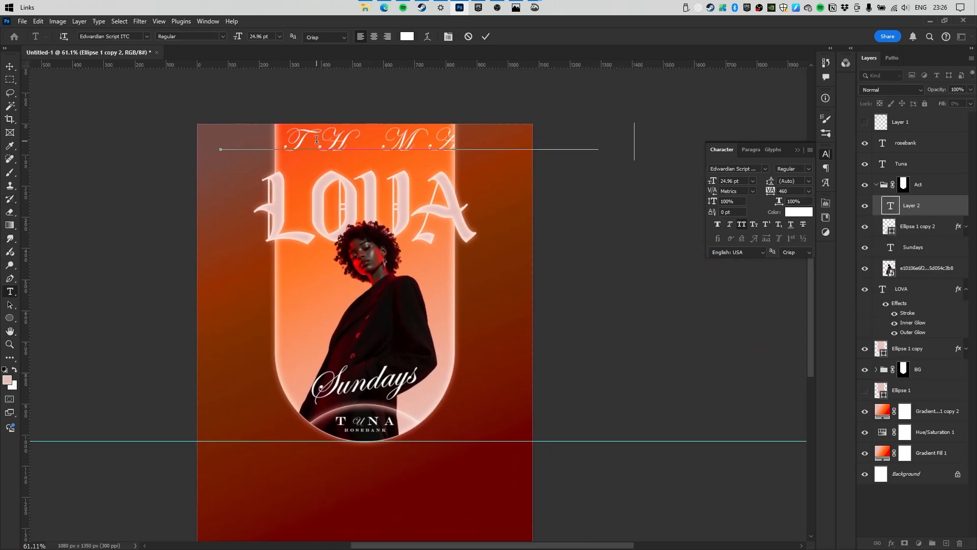
pyautogui.write('2025')
pyautogui.hotkey('ctrl', 'Return')
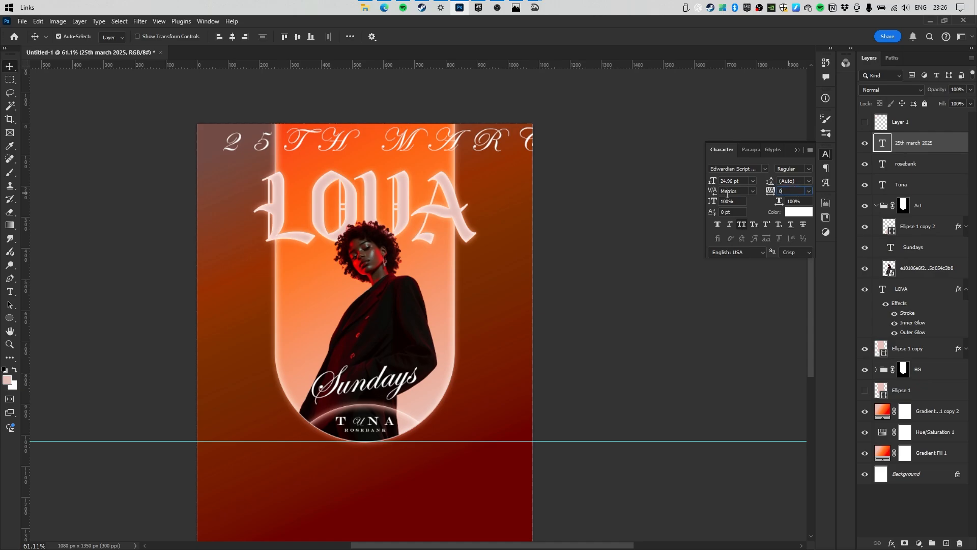
pyautogui.press('Return')
pyautogui.click(764, 168)
pyautogui.click(779, 239)
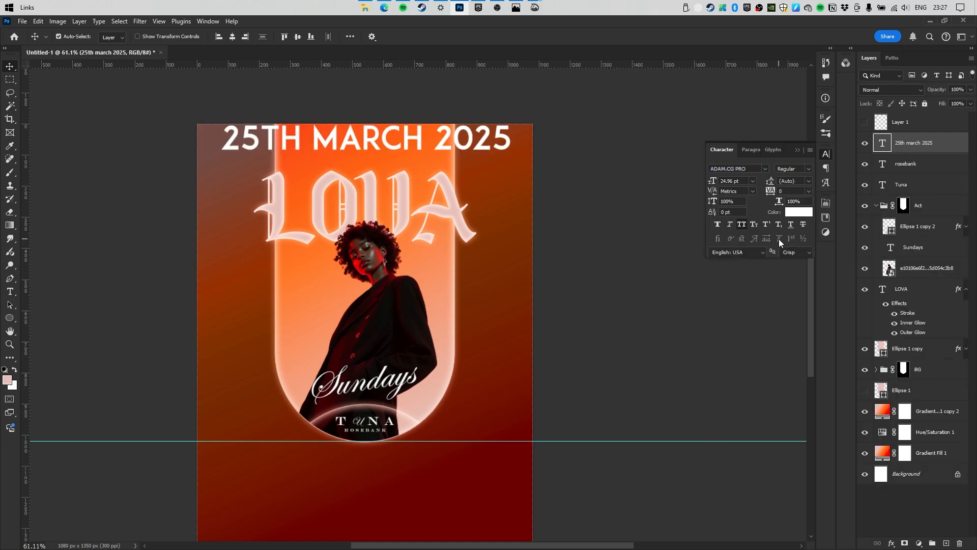
# Split the date into three lines and shrink it to about a third.
pyautogui.doubleClick(341, 142)
pyautogui.click(308, 139)
pyautogui.press('Return')
pyautogui.click(331, 175)
pyautogui.press('Return')
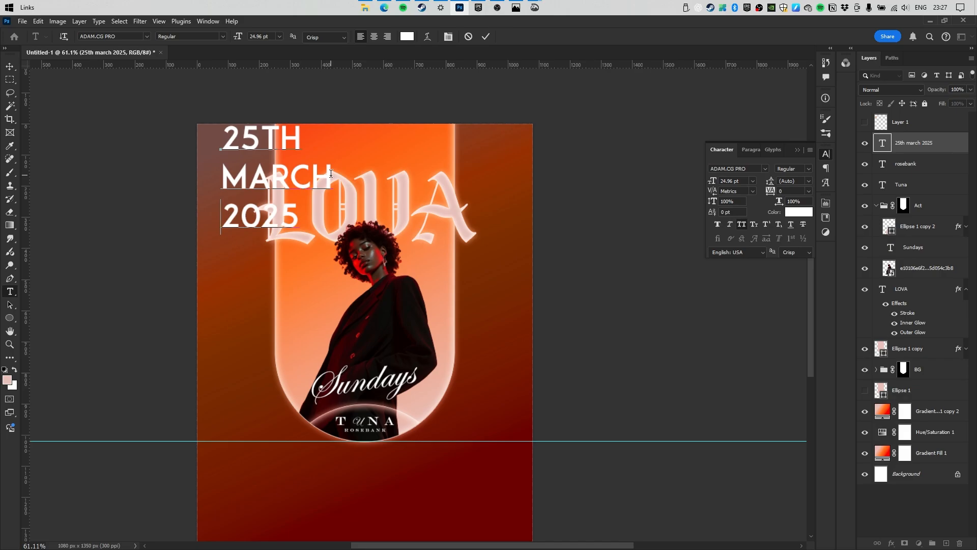
pyautogui.hotkey('ctrl', 'Return')
pyautogui.hotkey('ctrl', 't')
pyautogui.moveTo(331, 179); pyautogui.dragTo(240, 162)
pyautogui.click(504, 37)
# Centre-align the date lines and set their tracking to 400.
pyautogui.click(746, 148)
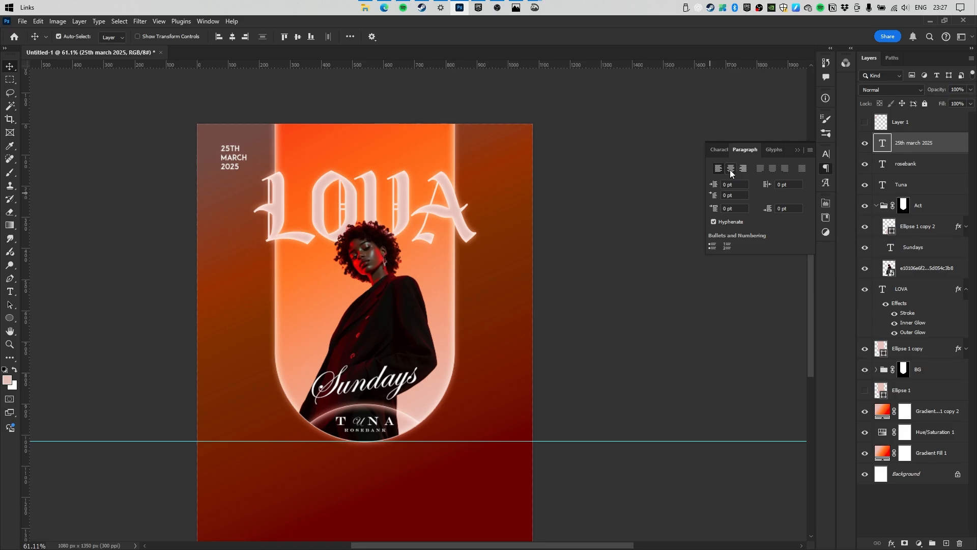
pyautogui.click(731, 168)
pyautogui.click(719, 149)
pyautogui.doubleClick(782, 191)
pyautogui.write('400')
pyautogui.press('Return')
pyautogui.press('Return')
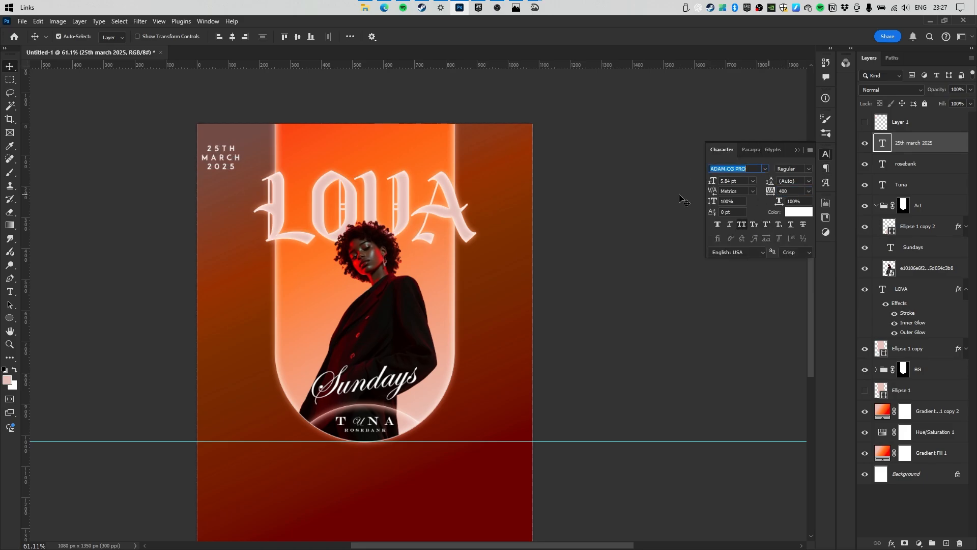
# Copy the date block to the top right and retype it as 12PM TILL.
pyautogui.moveTo(221, 159); pyautogui.dragTo(490, 166)
pyautogui.doubleClick(481, 155)
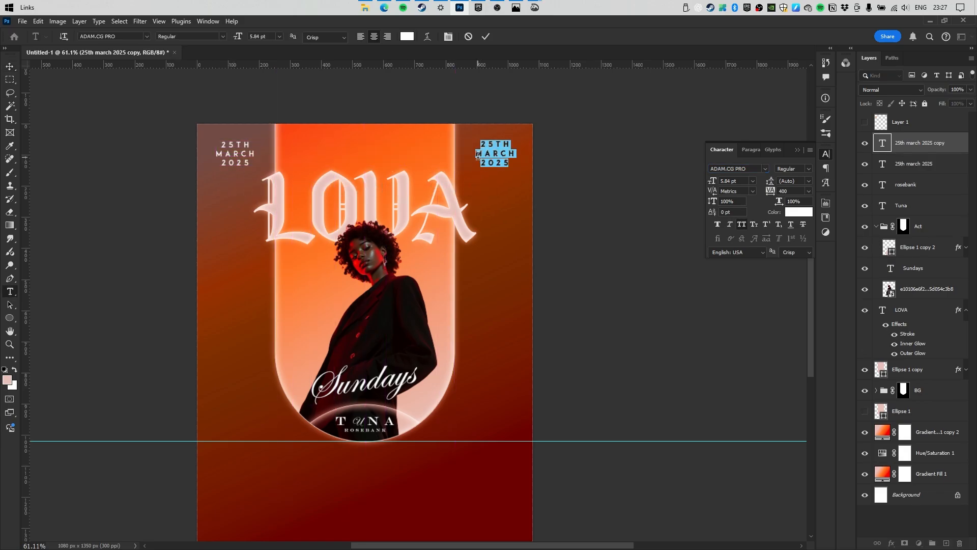
pyautogui.write('12PM')
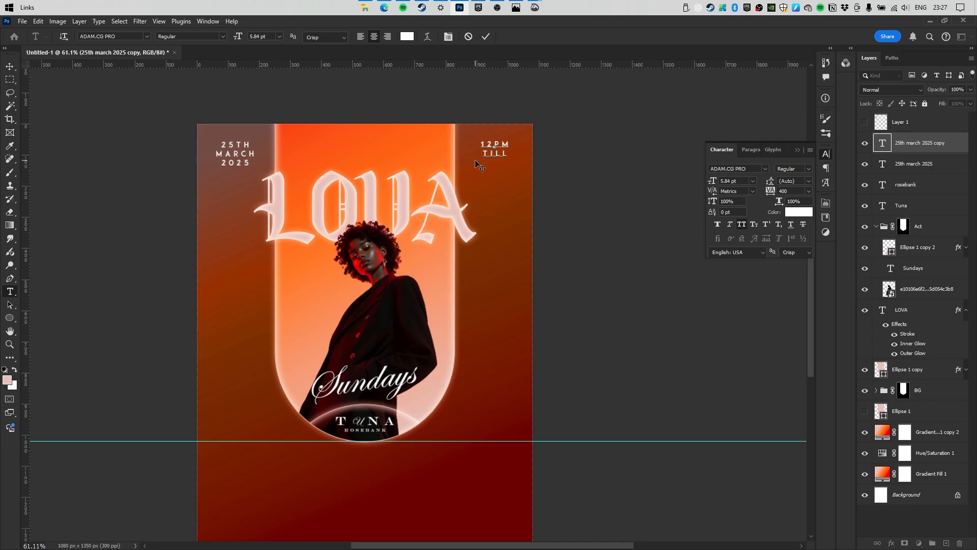
pyautogui.write('till')
pyautogui.press('Return')
# Finish the top-right block as 12PM TILL LATE.
pyautogui.write('late')
pyautogui.hotkey('ctrl', 'Return')
pyautogui.press('v')
pyautogui.scroll(-1, 343, 182)
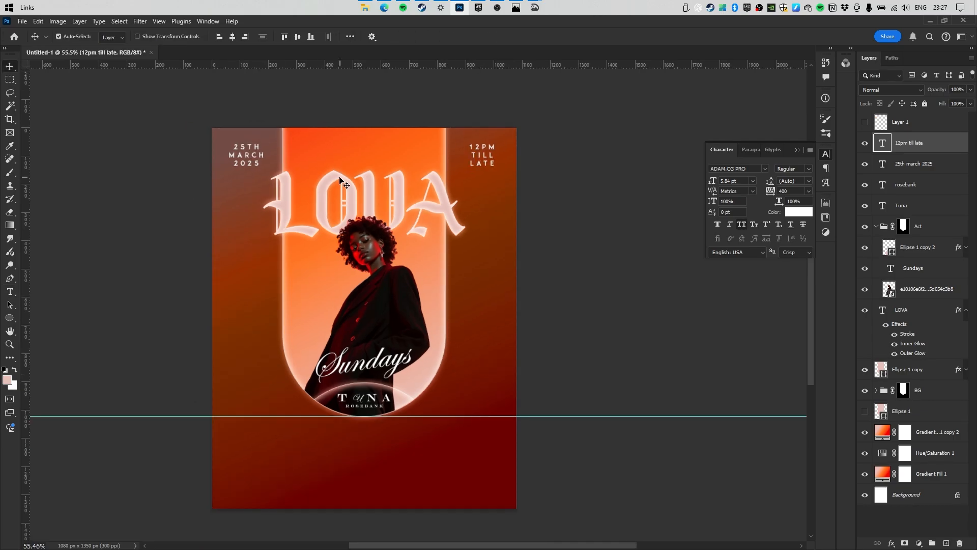
pyautogui.scroll(4, 369, 341)
pyautogui.scroll(-3, 366, 426)
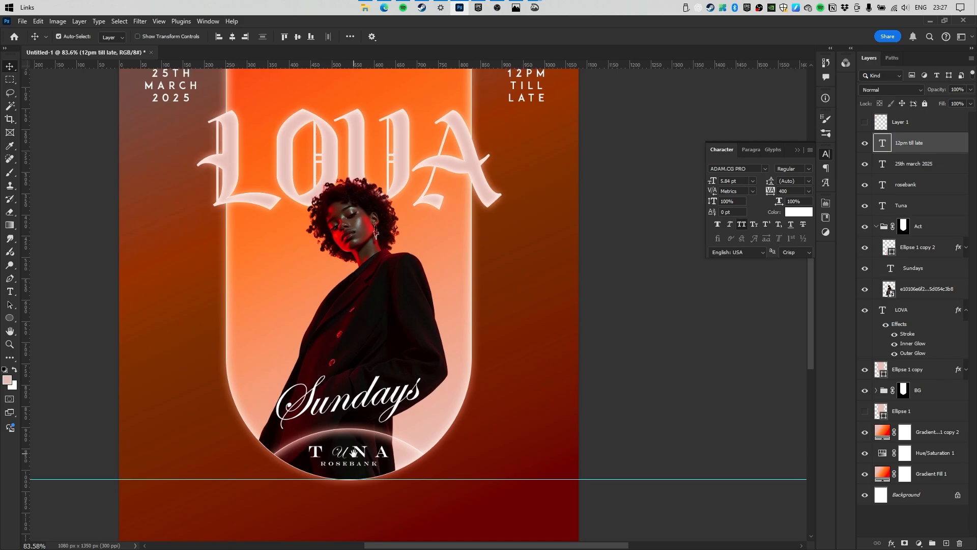
# Copy the TUNA text to the poster top and retype it as TUNA ROSEBANK PRESENTS.
pyautogui.moveTo(355, 456); pyautogui.dragTo(358, 173)
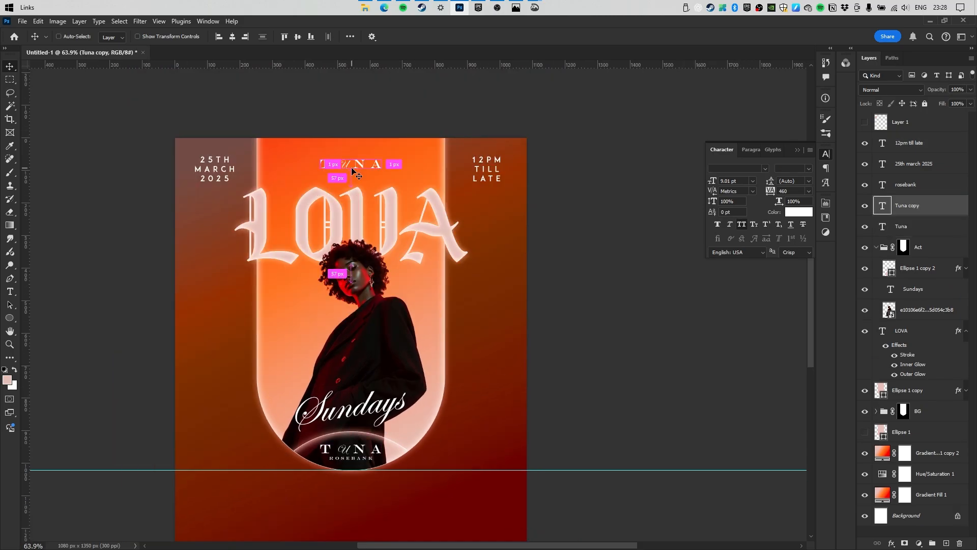
pyautogui.doubleClick(352, 167)
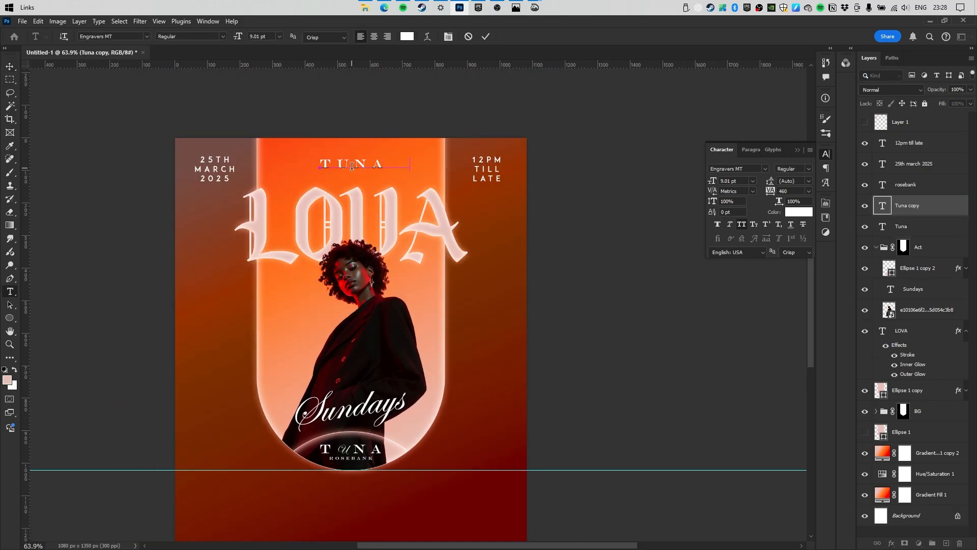
pyautogui.write('rosebank')
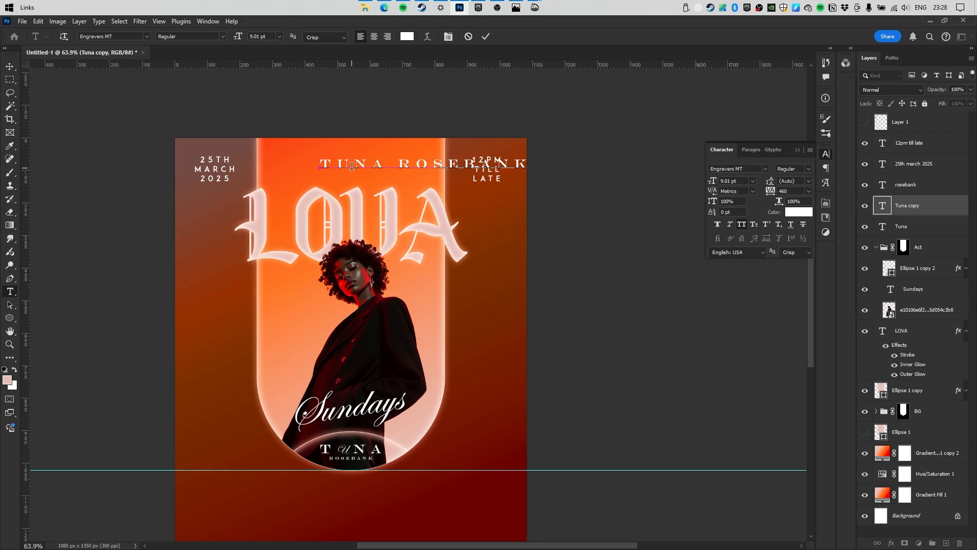
pyautogui.write('presents')
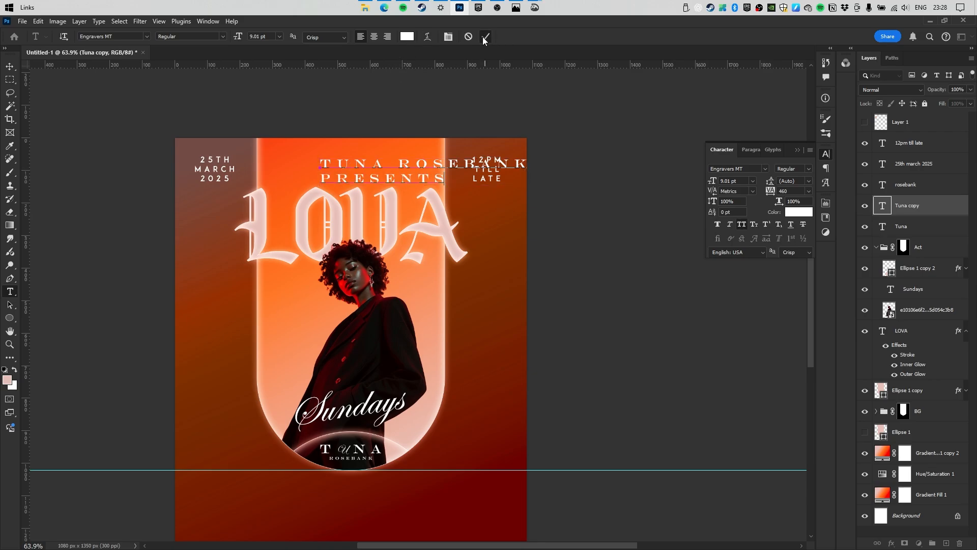
pyautogui.hotkey('ctrl', 'Return')
pyautogui.press('v')
# Centre-align the PRESENTS credit, centre it on the poster, and scale it down slightly higher.
pyautogui.click(748, 150)
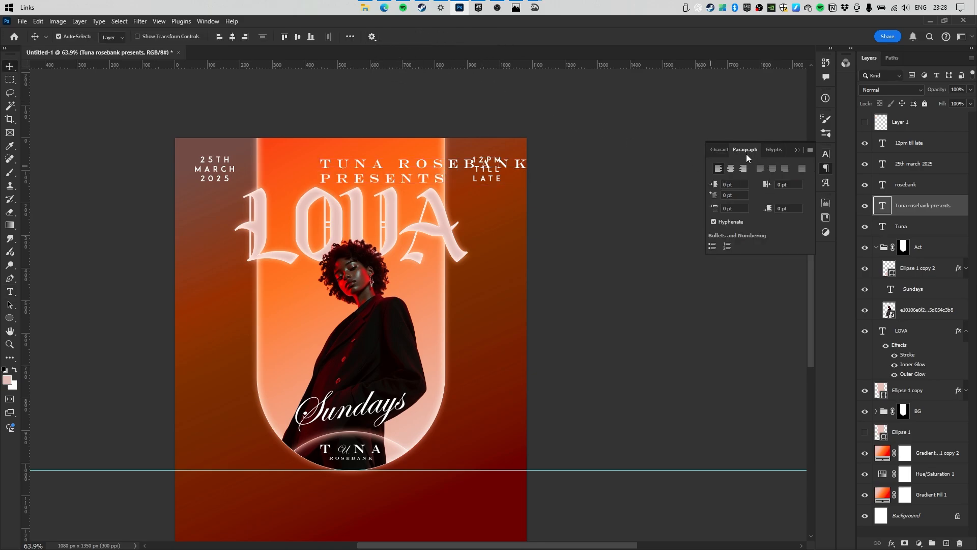
pyautogui.click(731, 169)
pyautogui.click(232, 37)
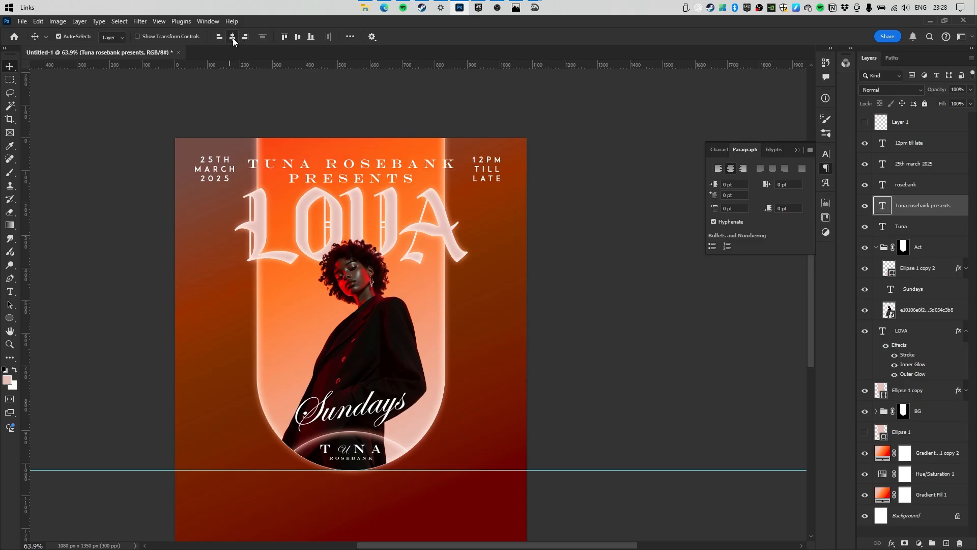
pyautogui.hotkey('ctrl', 't')
pyautogui.moveTo(455, 171); pyautogui.dragTo(396, 177)
pyautogui.moveTo(365, 176); pyautogui.dragTo(365, 169)
pyautogui.press('Return')
pyautogui.moveTo(367, 216); pyautogui.dragTo(342, 189)
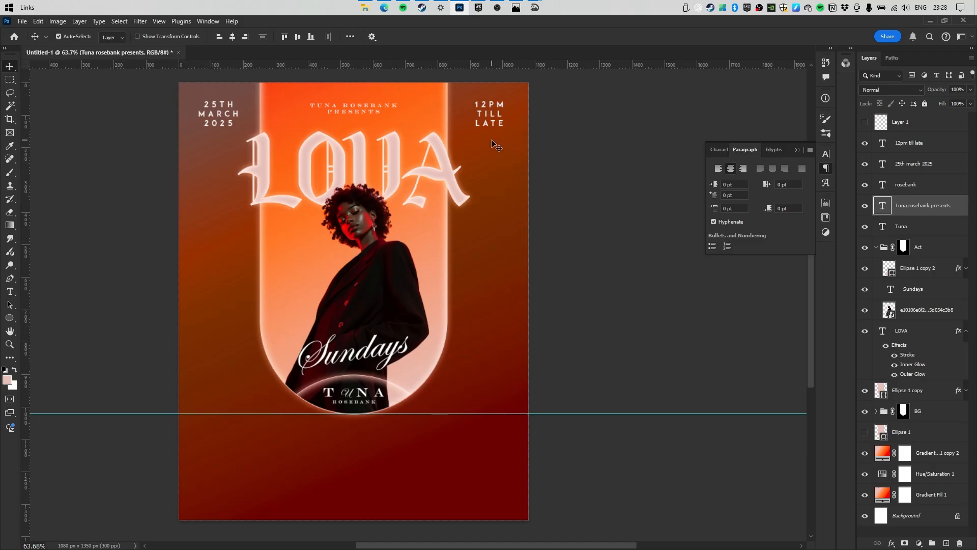
pyautogui.scroll(-4, 388, 186)
pyautogui.moveTo(385, 205); pyautogui.dragTo(398, 172)
pyautogui.scroll(4, 399, 172)
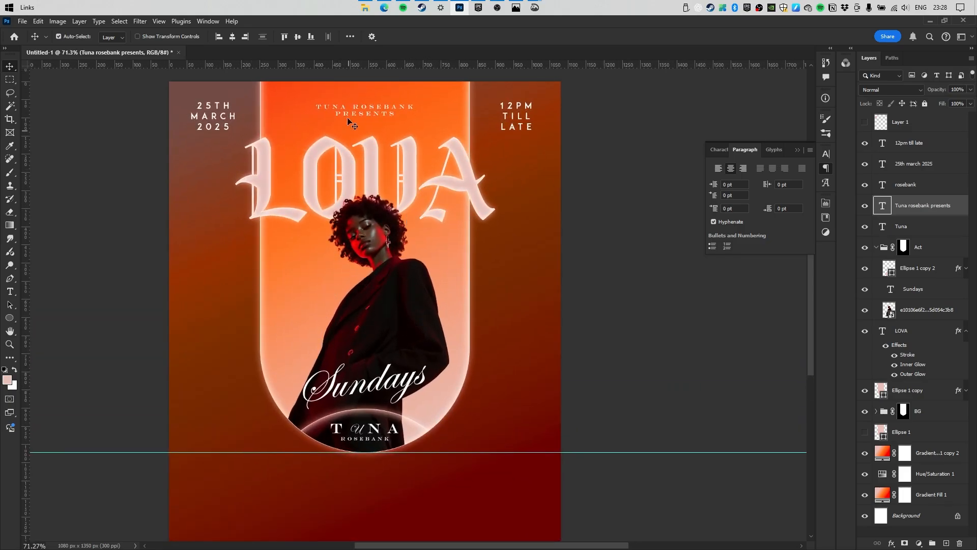
# Place the striped image, stretch it to the poster height, and move layer 4 below Hue/Saturation 1.
pyautogui.hotkey('alt', 'Tab')
pyautogui.moveTo(101, 257); pyautogui.dragTo(345, 255)
pyautogui.scroll(-6, 425, 225)
pyautogui.moveTo(393, 201); pyautogui.dragTo(392, 147)
pyautogui.moveTo(393, 397); pyautogui.dragTo(393, 413)
pyautogui.press('Return')
pyautogui.moveTo(900, 208); pyautogui.dragTo(920, 485)
pyautogui.moveTo(910, 474); pyautogui.dragTo(914, 504)
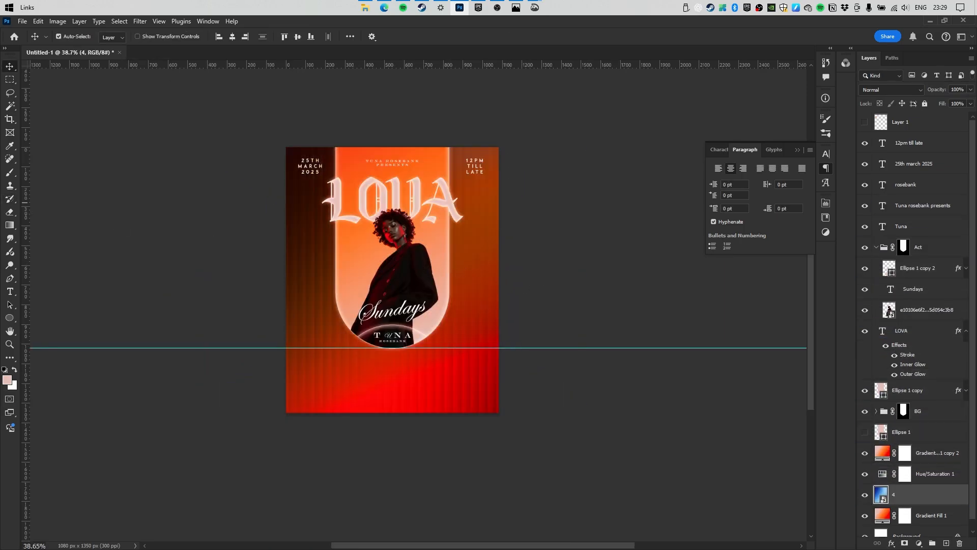
pyautogui.moveTo(372, 206); pyautogui.dragTo(427, 211)
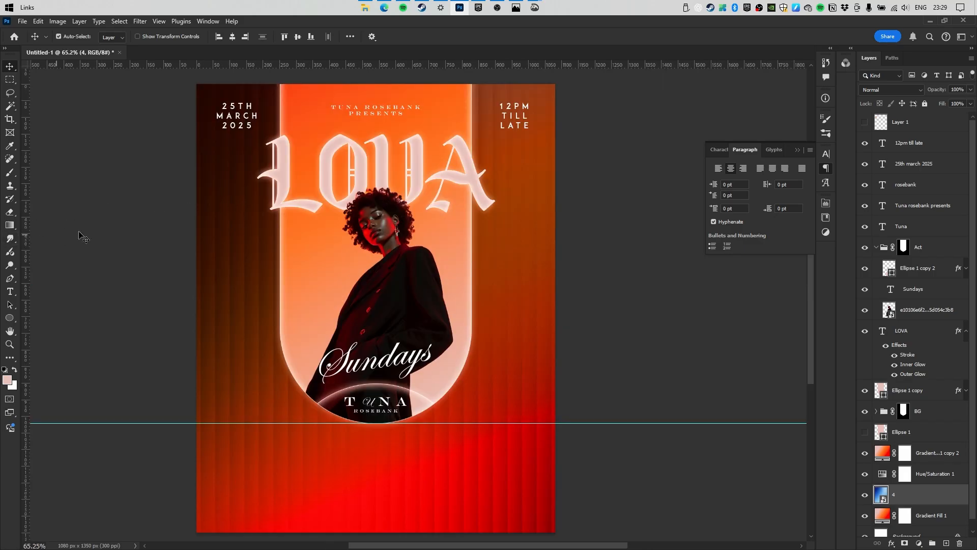
# Collapse the Act group and drag the glossy cube image onto the poster.
pyautogui.click(876, 248)
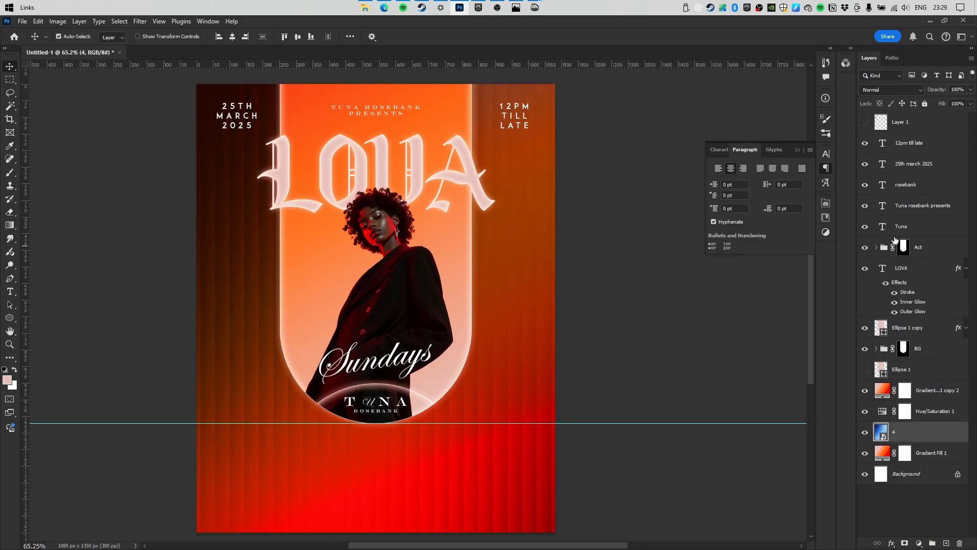
pyautogui.click(925, 252)
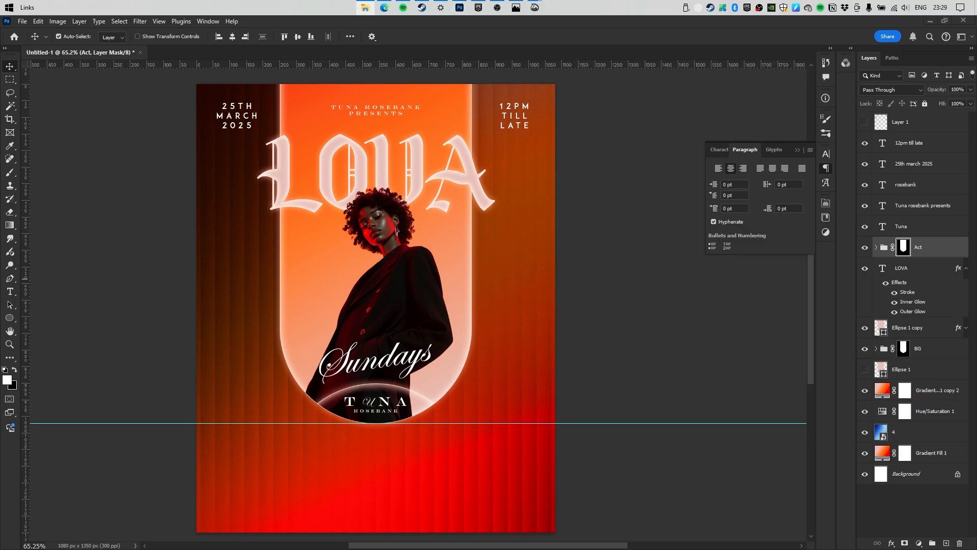
pyautogui.moveTo(2, 239); pyautogui.dragTo(385, 251)
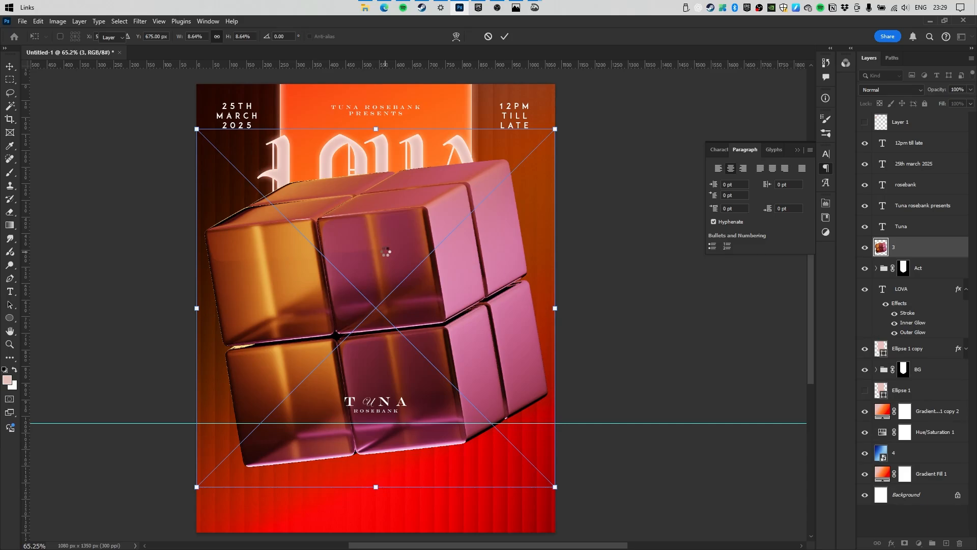
# Commit the cube and shrink layers 1 through 3 to a small size.
pyautogui.press('Return')
pyautogui.press('Return')
pyautogui.press('Return')
pyautogui.press('Return')
pyautogui.press('Return')
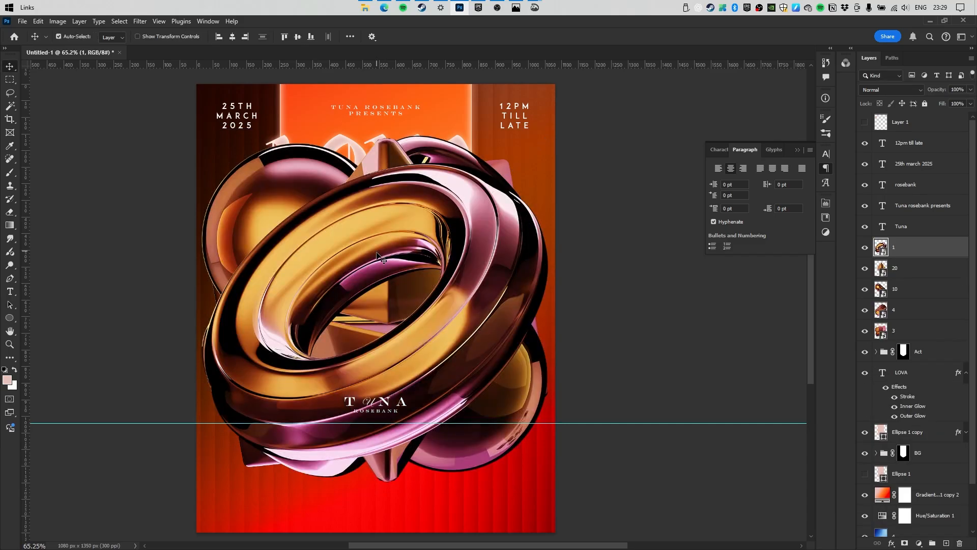
pyautogui.keyDown('shift'); pyautogui.click(880, 328); pyautogui.keyUp('shift')
pyautogui.hotkey('ctrl', 't')
pyautogui.moveTo(550, 152); pyautogui.dragTo(421, 264)
pyautogui.click(503, 37)
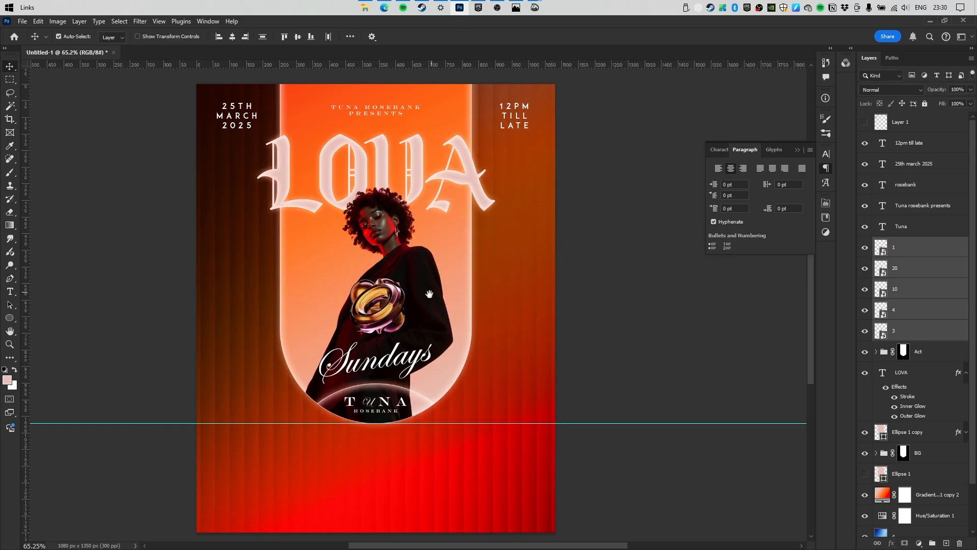
pyautogui.moveTo(426, 296); pyautogui.dragTo(626, 239)
# Move the gold ring upper right, the crystal right of the model, and shrink the capsule.
pyautogui.moveTo(451, 294); pyautogui.dragTo(556, 233)
pyautogui.moveTo(413, 291); pyautogui.dragTo(495, 316)
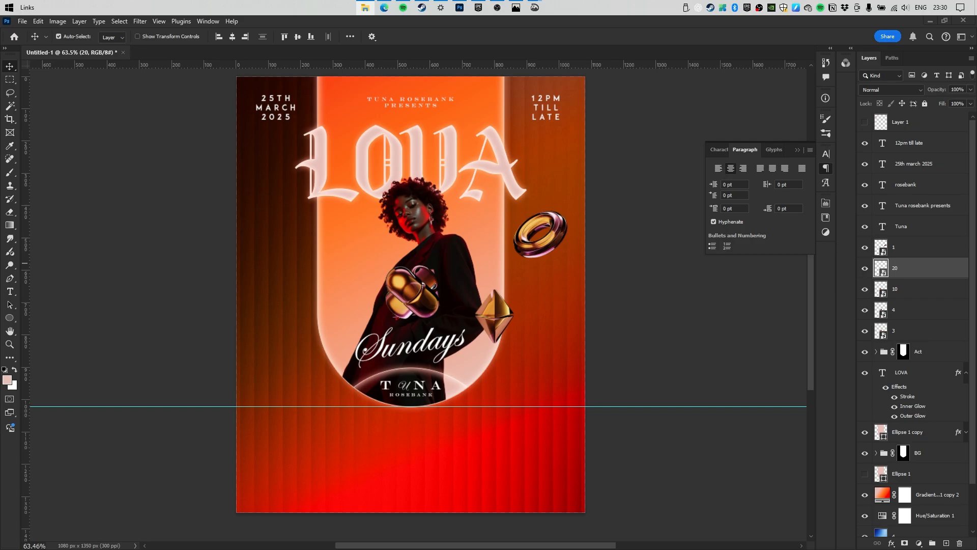
pyautogui.moveTo(411, 293); pyautogui.dragTo(510, 365)
pyautogui.hotkey('ctrl', 't')
pyautogui.press('Return')
pyautogui.moveTo(435, 308); pyautogui.dragTo(539, 445)
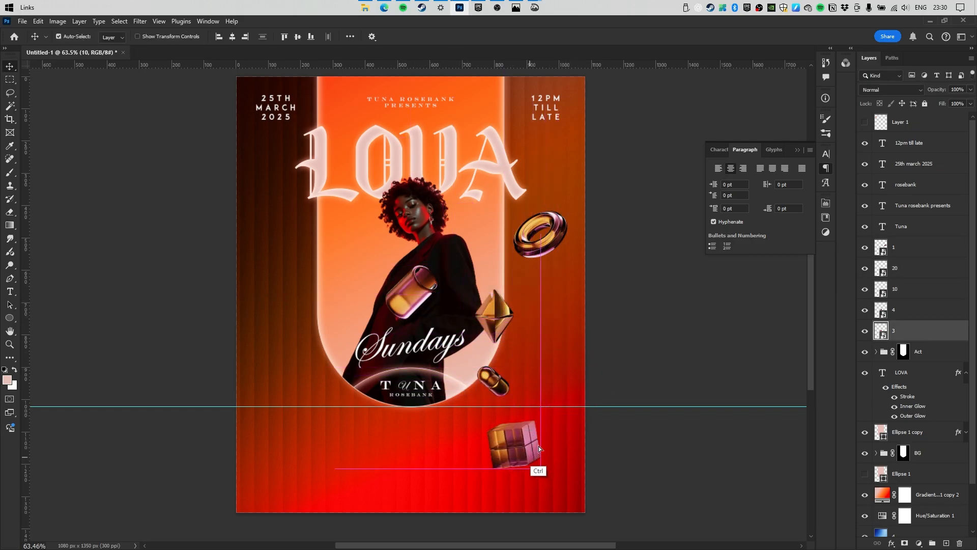
# Enlarge the cube and place it toward the lower right corner.
pyautogui.hotkey('ctrl', 't')
pyautogui.moveTo(506, 412); pyautogui.dragTo(540, 322)
pyautogui.moveTo(526, 362); pyautogui.dragTo(617, 387)
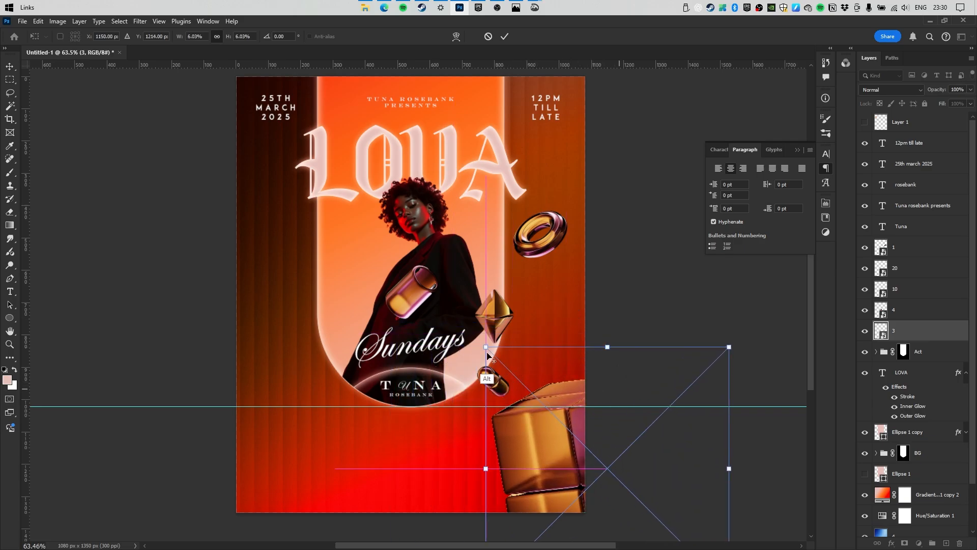
pyautogui.moveTo(486, 375); pyautogui.dragTo(540, 383)
pyautogui.moveTo(566, 423); pyautogui.dragTo(553, 436)
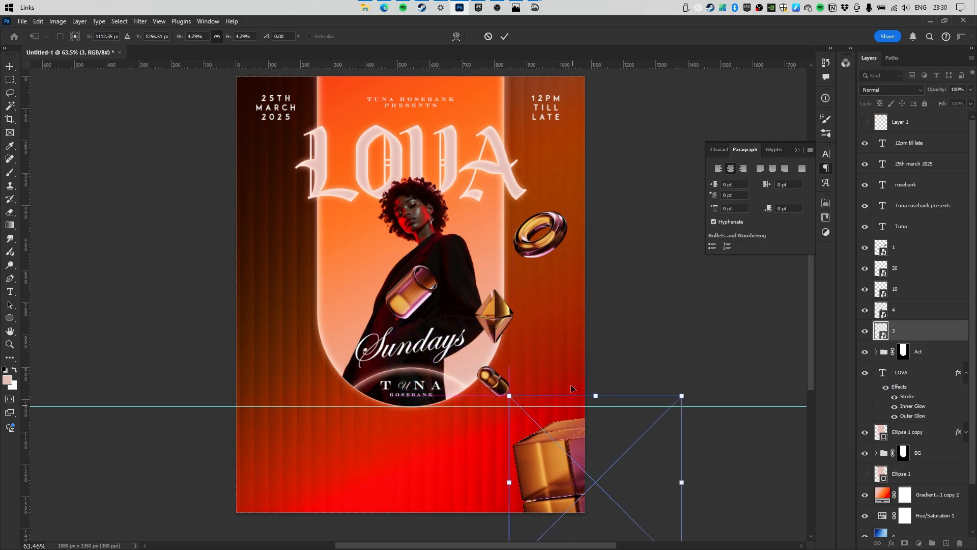
pyautogui.click(505, 37)
# Move the glass cylinder to the left edge and the gold diamond to the top left.
pyautogui.moveTo(431, 301); pyautogui.dragTo(311, 325)
pyautogui.moveTo(507, 320); pyautogui.dragTo(275, 168)
pyautogui.moveTo(532, 201); pyautogui.dragTo(413, 166)
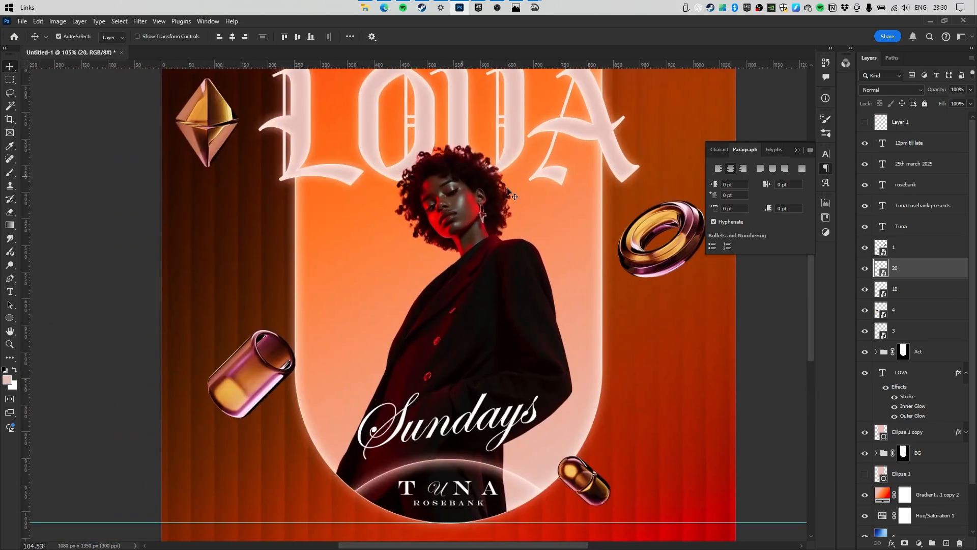
# Group the five 3D shape layers into a group named Ele.
pyautogui.click(898, 246)
pyautogui.keyDown('shift'); pyautogui.click(890, 332); pyautogui.keyUp('shift')
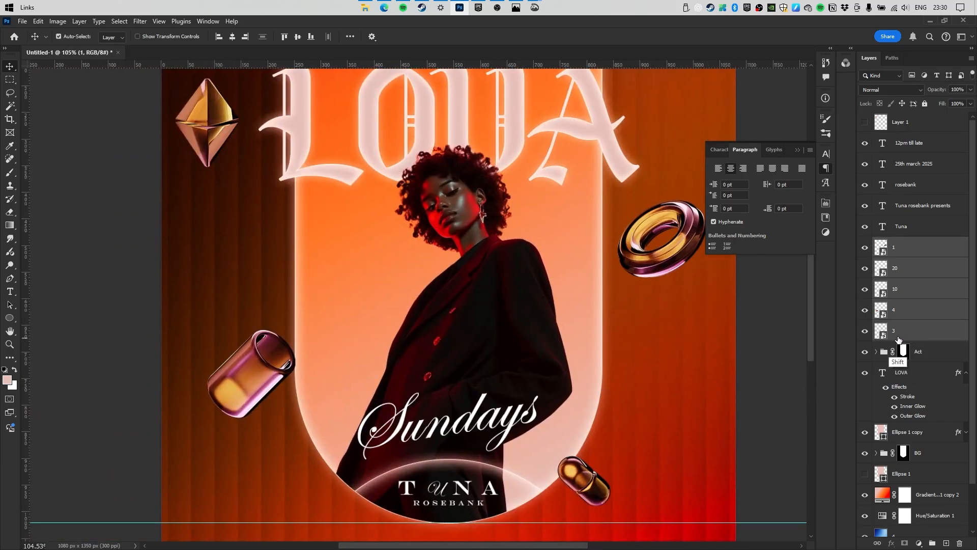
pyautogui.hotkey('ctrl', 'g')
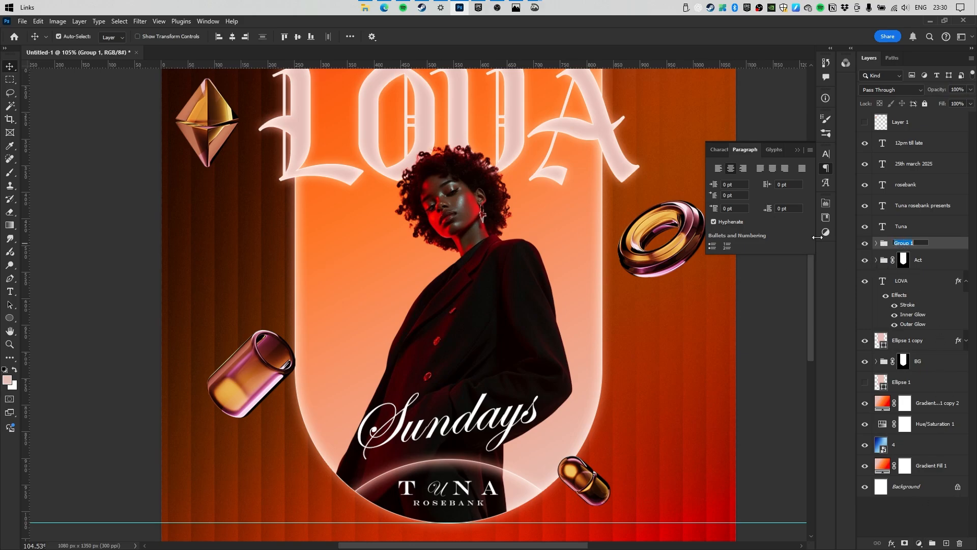
pyautogui.press('Return')
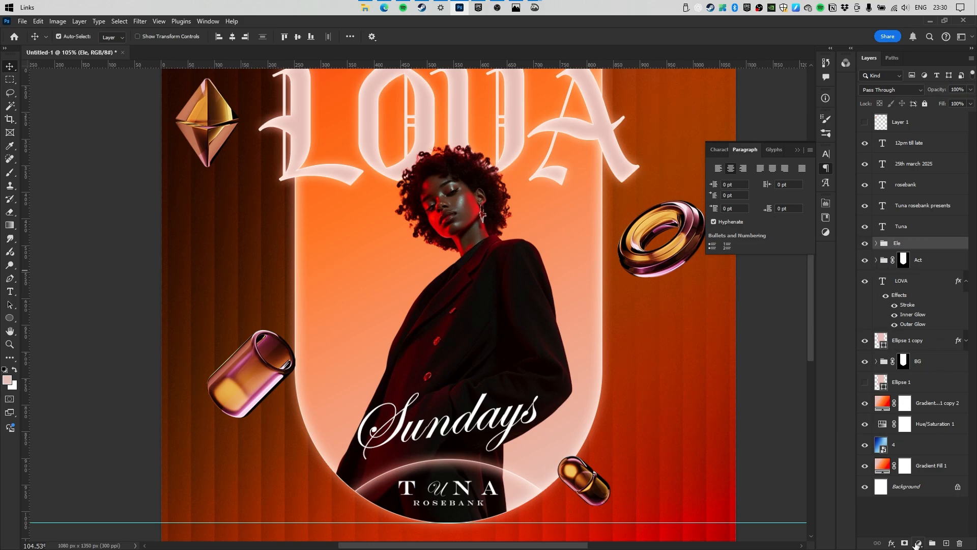
# Add a Hue/Saturation adjustment clipped to Ele and push the hue to +42 green.
pyautogui.click(918, 543)
pyautogui.click(921, 444)
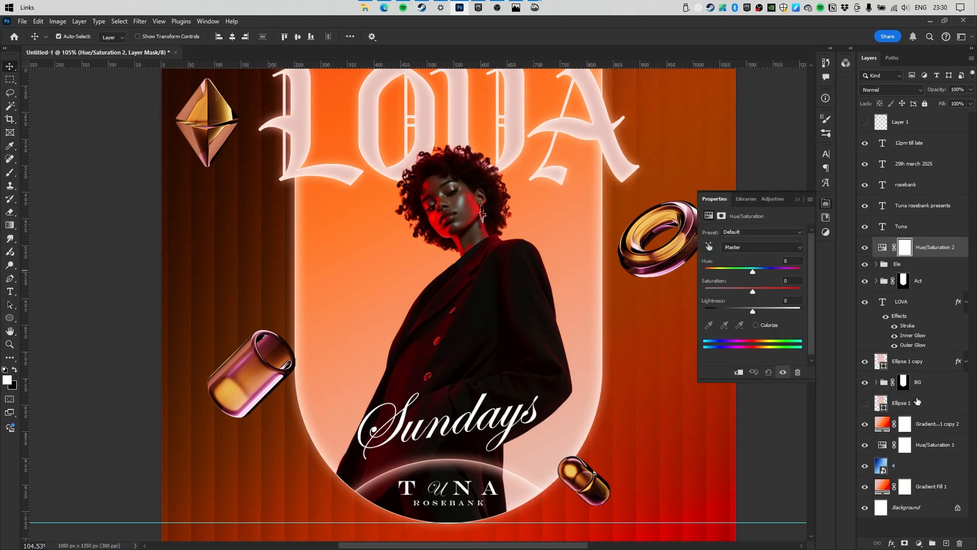
pyautogui.moveTo(753, 273)
pyautogui.mouseDown()
pyautogui.moveTo(797, 270)
pyautogui.moveTo(762, 275)
pyautogui.mouseUp()
pyautogui.click(737, 372)
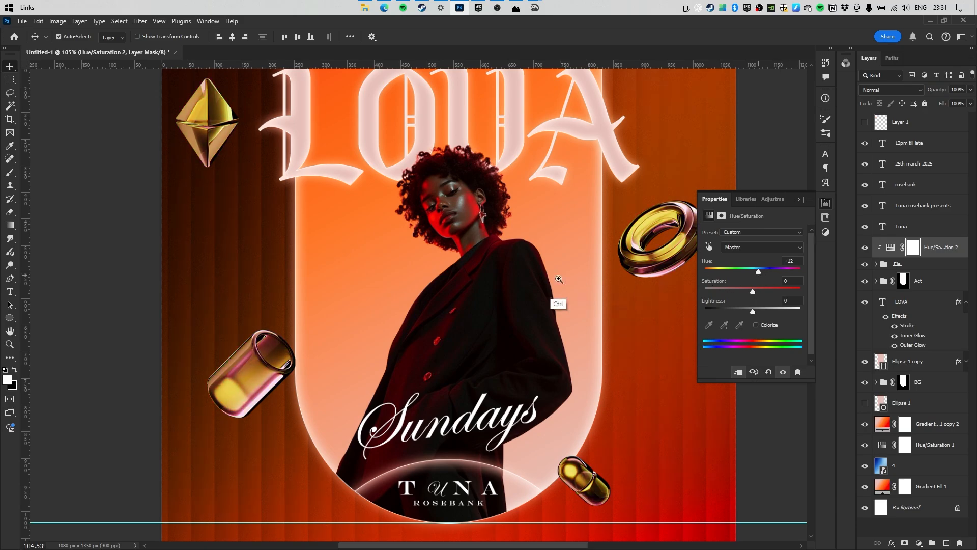
pyautogui.moveTo(554, 279); pyautogui.dragTo(491, 285)
pyautogui.moveTo(554, 272); pyautogui.dragTo(507, 261)
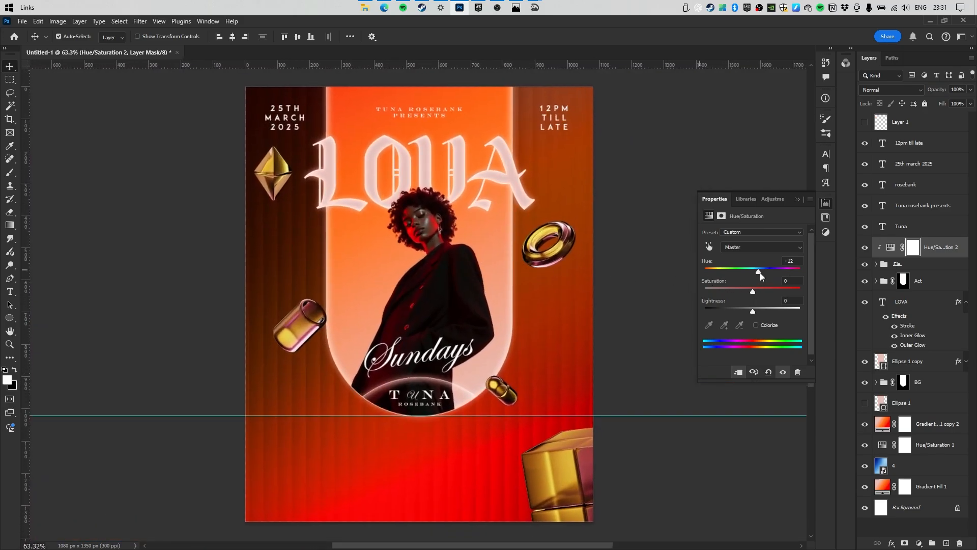
pyautogui.moveTo(759, 272); pyautogui.dragTo(772, 276)
pyautogui.moveTo(534, 261)
pyautogui.mouseDown()
pyautogui.moveTo(496, 285)
pyautogui.moveTo(528, 279)
pyautogui.mouseUp()
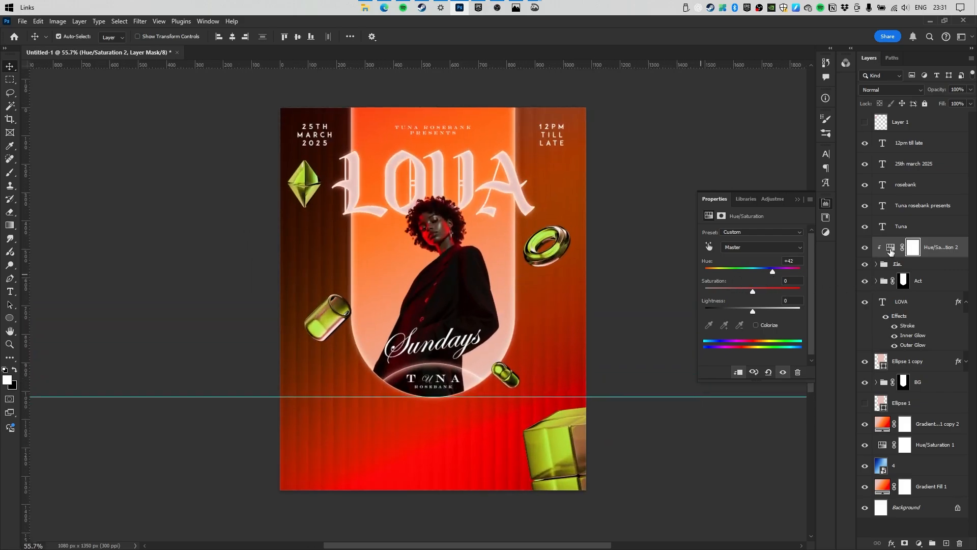
# Duplicate the hue adjustment, reset the copy and switch it to Colorize.
pyautogui.moveTo(891, 253); pyautogui.dragTo(896, 240)
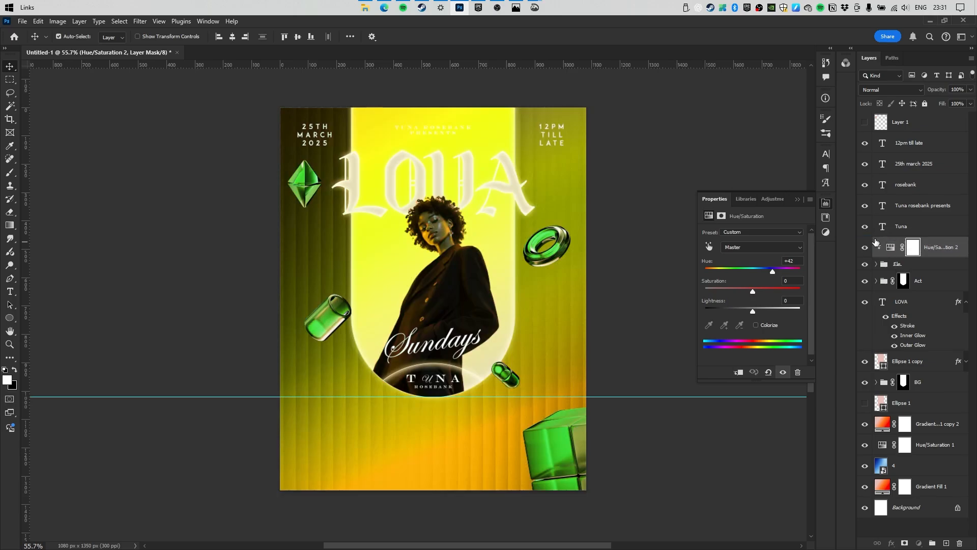
pyautogui.click(769, 372)
pyautogui.click(756, 325)
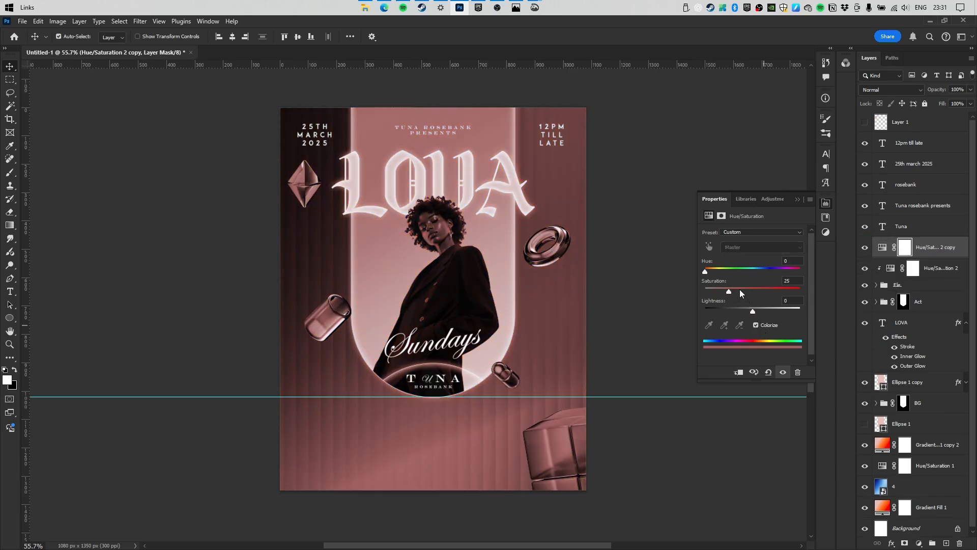
# Tint the copy lime-yellow (hue 71, saturation 100, lightened) and invert its mask.
pyautogui.click(743, 269)
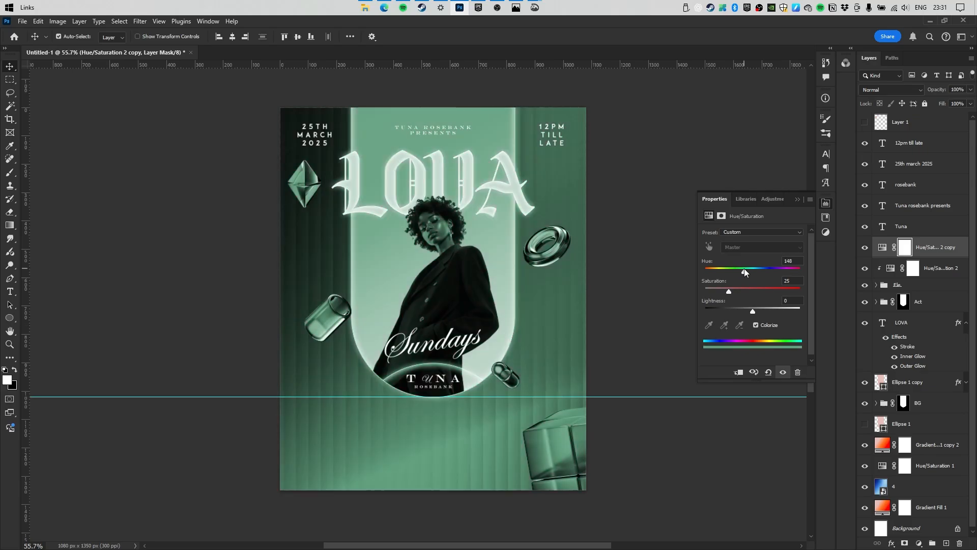
pyautogui.hotkey('ctrl', 'z')
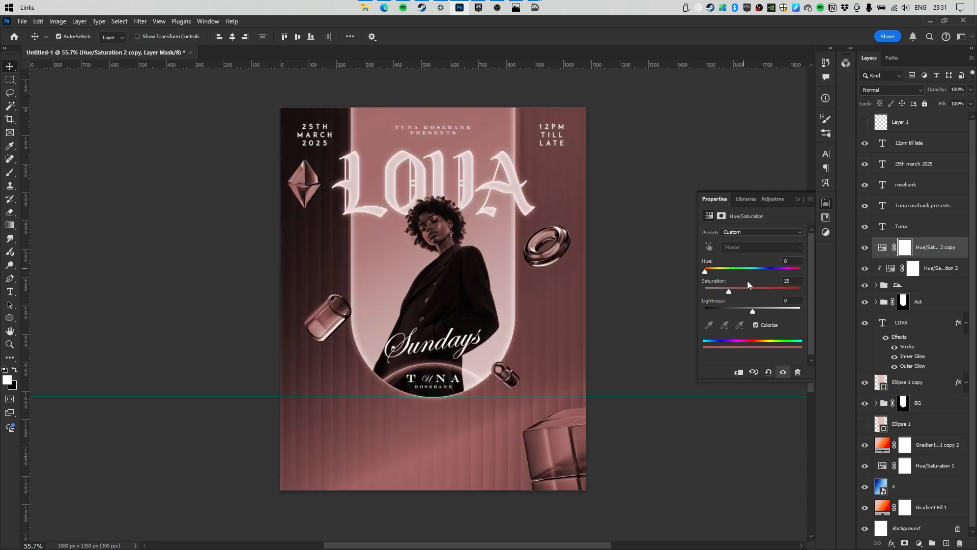
pyautogui.click(721, 269)
pyautogui.moveTo(736, 293); pyautogui.dragTo(801, 291)
pyautogui.click(725, 271)
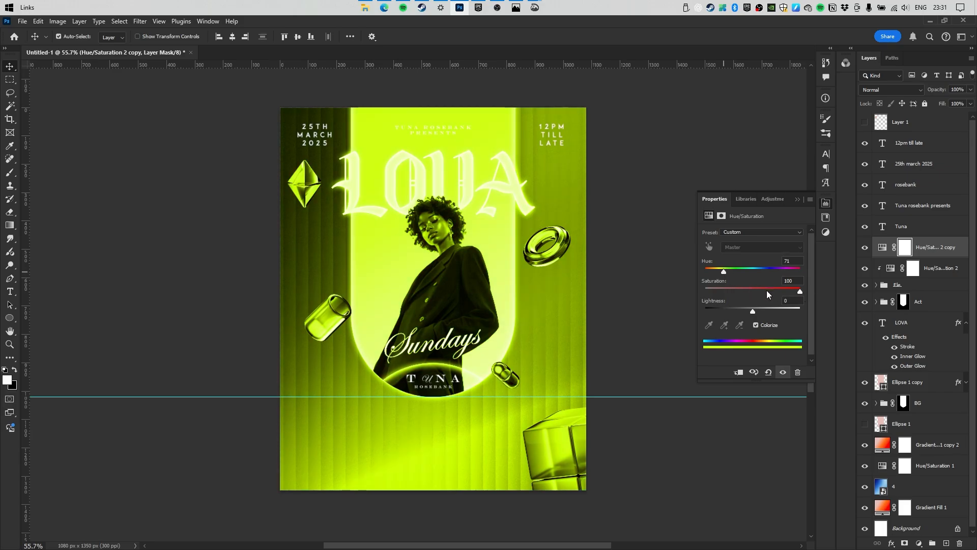
pyautogui.moveTo(752, 311); pyautogui.dragTo(774, 313)
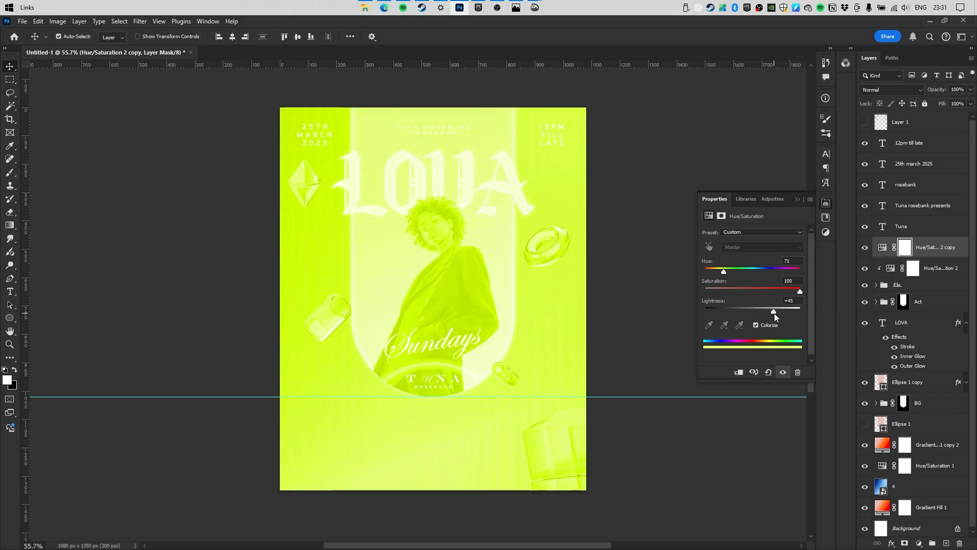
pyautogui.click(904, 248)
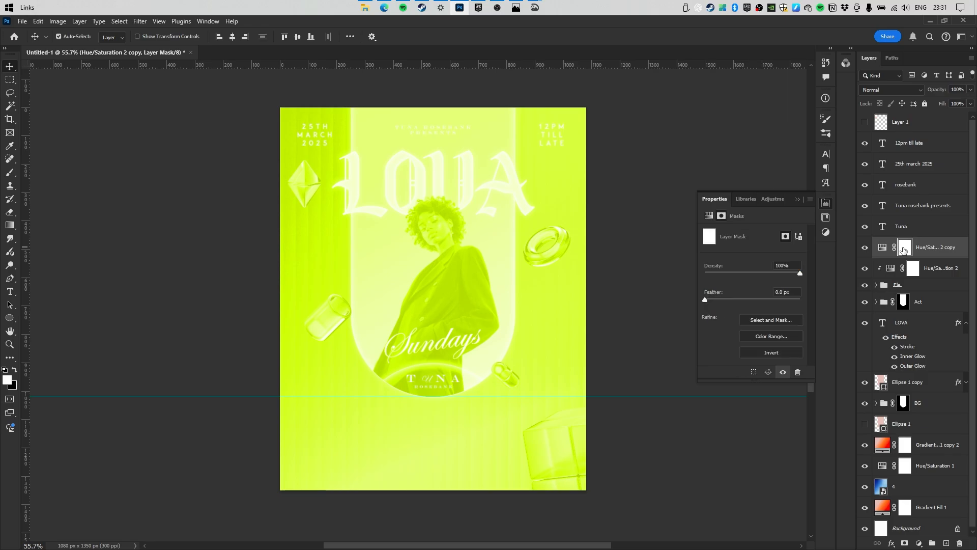
pyautogui.click(772, 353)
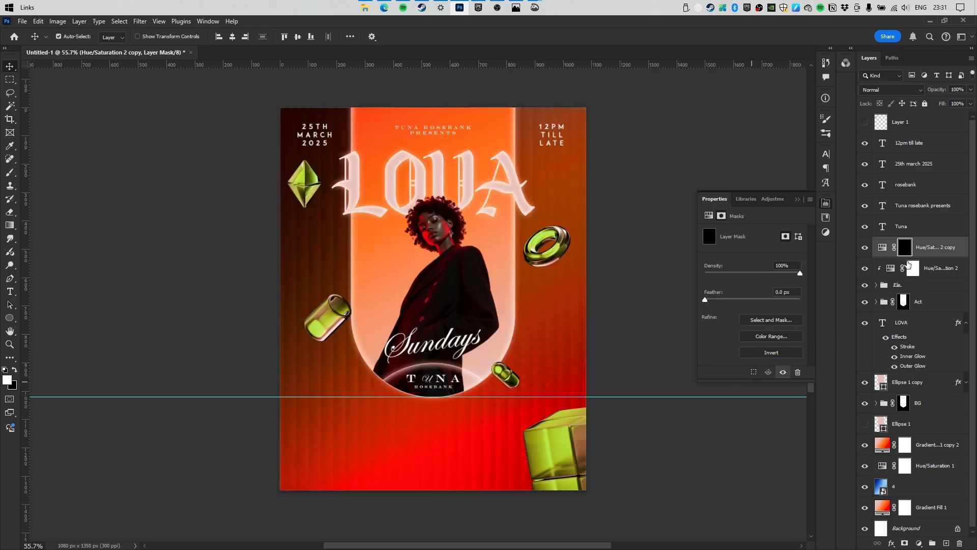
# Set up a 360 px soft round brush at low opacity.
pyautogui.click(9, 173)
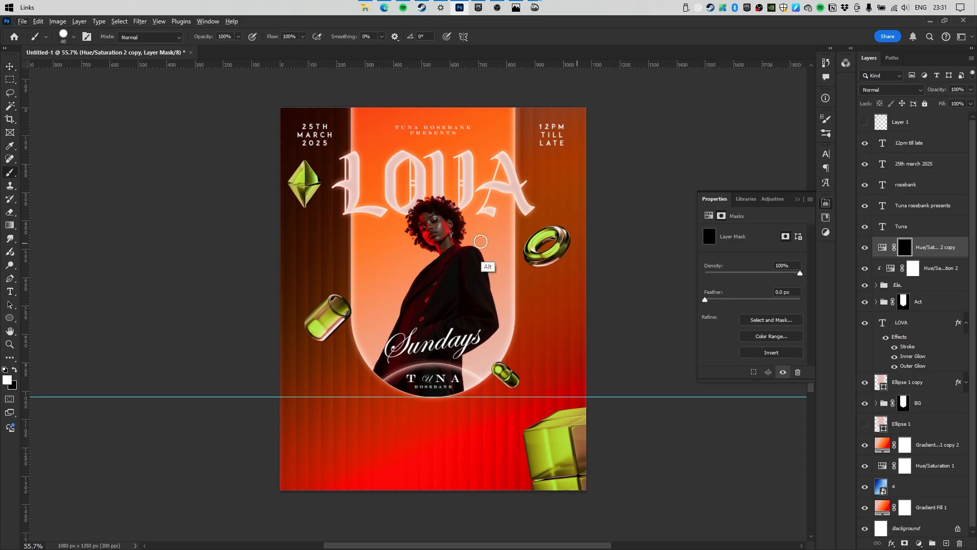
pyautogui.moveTo(347, 196); pyautogui.dragTo(393, 193)
pyautogui.rightClick(395, 193)
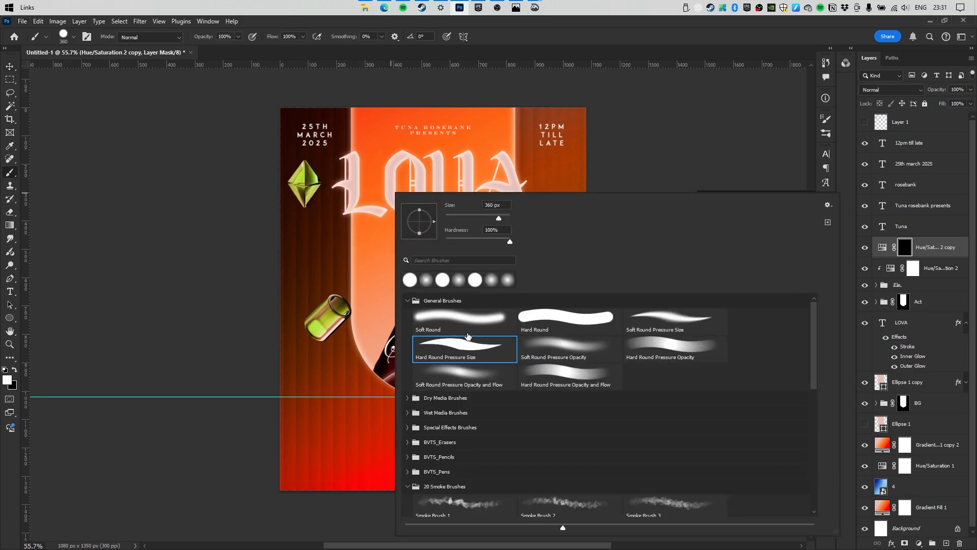
pyautogui.click(452, 325)
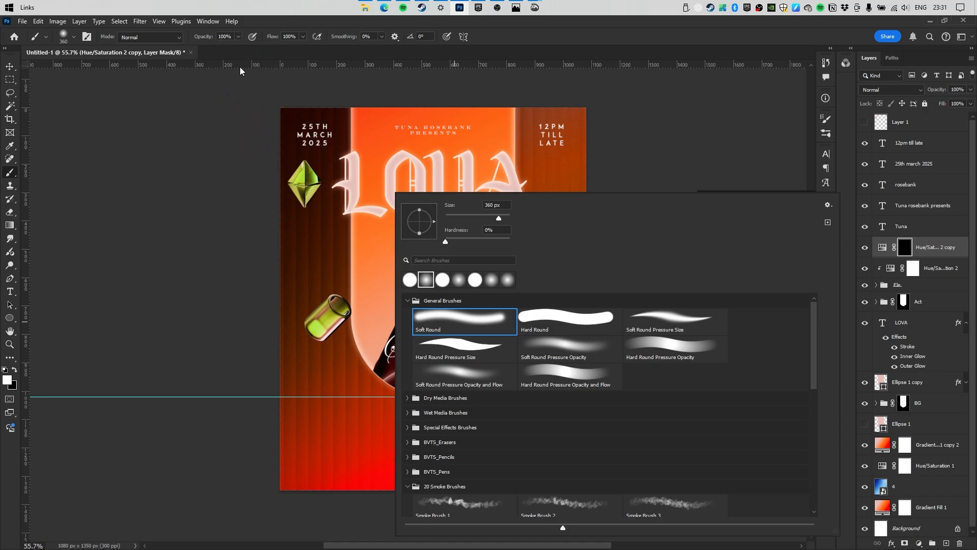
pyautogui.moveTo(201, 41); pyautogui.dragTo(165, 40)
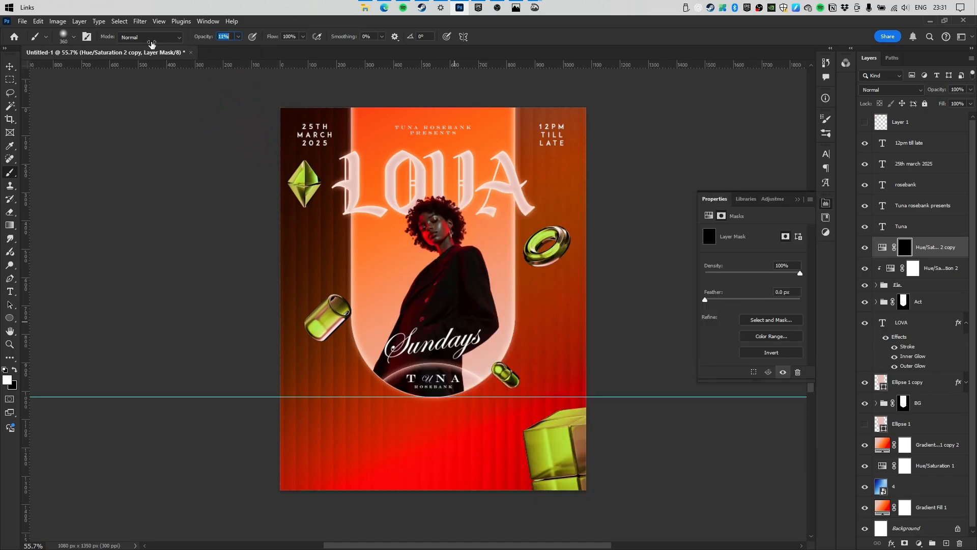
# Paint a lime glow and halo onto the diamond.
pyautogui.click(306, 184)
pyautogui.moveTo(305, 187)
pyautogui.mouseDown()
pyautogui.moveTo(278, 195)
pyautogui.moveTo(358, 185)
pyautogui.moveTo(325, 208)
pyautogui.mouseUp()
pyautogui.click(305, 185)
pyautogui.click(304, 184)
pyautogui.click(305, 184)
# Paint glow and a halo onto the green ring.
pyautogui.moveTo(454, 220)
pyautogui.mouseDown()
pyautogui.moveTo(515, 228)
pyautogui.moveTo(462, 251)
pyautogui.moveTo(497, 255)
pyautogui.moveTo(389, 238)
pyautogui.moveTo(512, 212)
pyautogui.mouseUp()
pyautogui.click(467, 227)
pyautogui.click(467, 227)
pyautogui.click(467, 227)
pyautogui.click(455, 222)
pyautogui.click(459, 224)
pyautogui.click(459, 228)
# Paint glow onto the left and right capsules.
pyautogui.moveTo(351, 297); pyautogui.dragTo(332, 293)
pyautogui.click(324, 305)
pyautogui.click(333, 296)
pyautogui.click(326, 299)
pyautogui.click(328, 298)
pyautogui.moveTo(532, 346); pyautogui.dragTo(471, 321)
pyautogui.moveTo(472, 322); pyautogui.dragTo(545, 315)
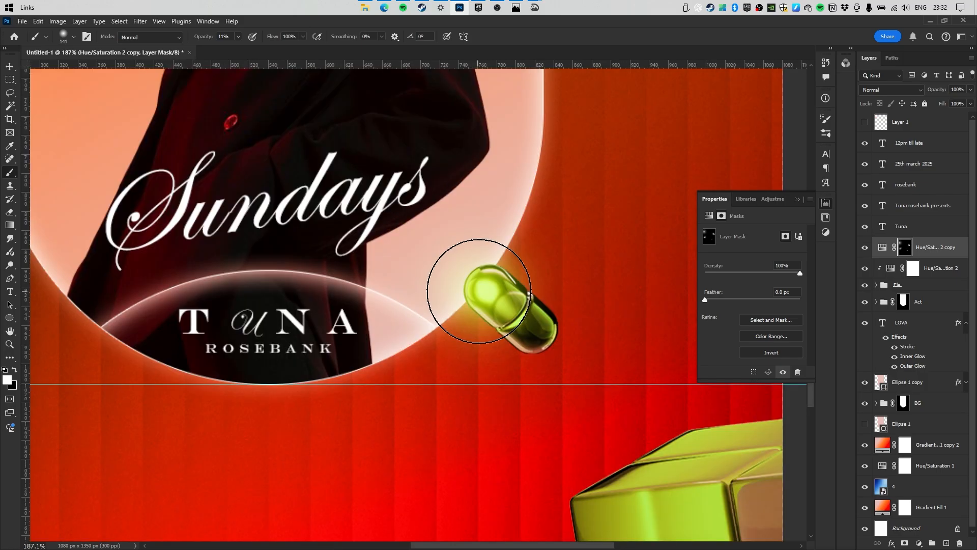
pyautogui.click(481, 293)
pyautogui.click(550, 319)
pyautogui.click(551, 319)
# Paint glow onto the cube with a larger brush, then view the whole poster.
pyautogui.click(552, 320)
pyautogui.moveTo(589, 382)
pyautogui.mouseDown()
pyautogui.moveTo(430, 242)
pyautogui.moveTo(377, 152)
pyautogui.mouseUp()
pyautogui.click(476, 295)
pyautogui.moveTo(368, 293)
pyautogui.mouseDown()
pyautogui.moveTo(476, 295)
pyautogui.moveTo(406, 283)
pyautogui.moveTo(496, 286)
pyautogui.mouseUp()
pyautogui.click(492, 285)
pyautogui.moveTo(492, 222)
pyautogui.mouseDown()
pyautogui.moveTo(437, 230)
pyautogui.moveTo(465, 232)
pyautogui.mouseUp()
pyautogui.moveTo(424, 206); pyautogui.dragTo(500, 285)
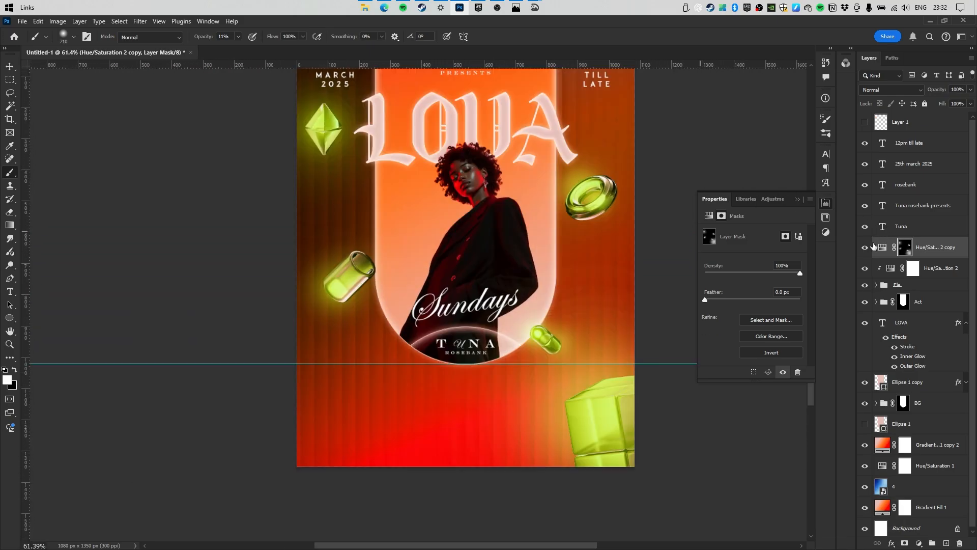
pyautogui.hotkey('alt', 'Tab')
# Place the iridescent abstract image on the poster and blend it in Screen mode.
pyautogui.moveTo(229, 163); pyautogui.dragTo(336, 242)
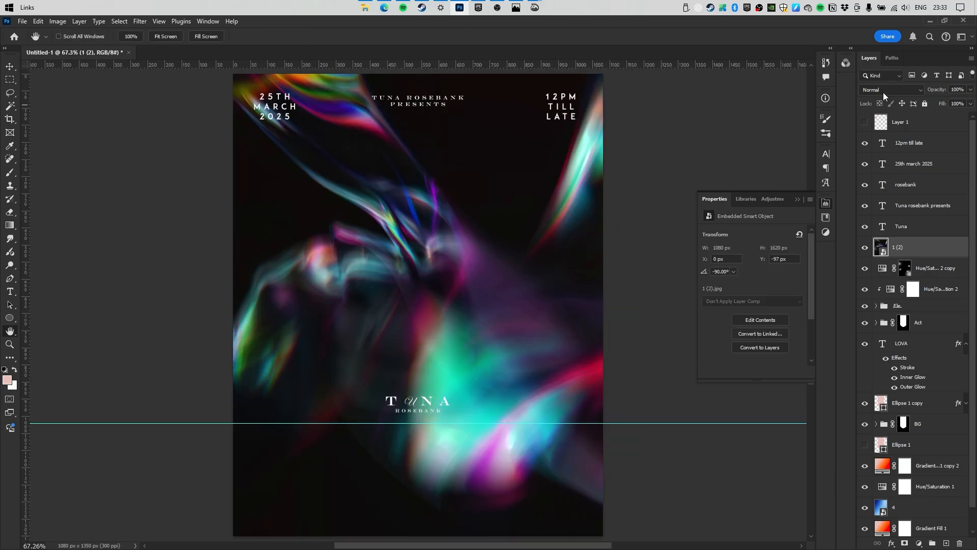
pyautogui.click(883, 92)
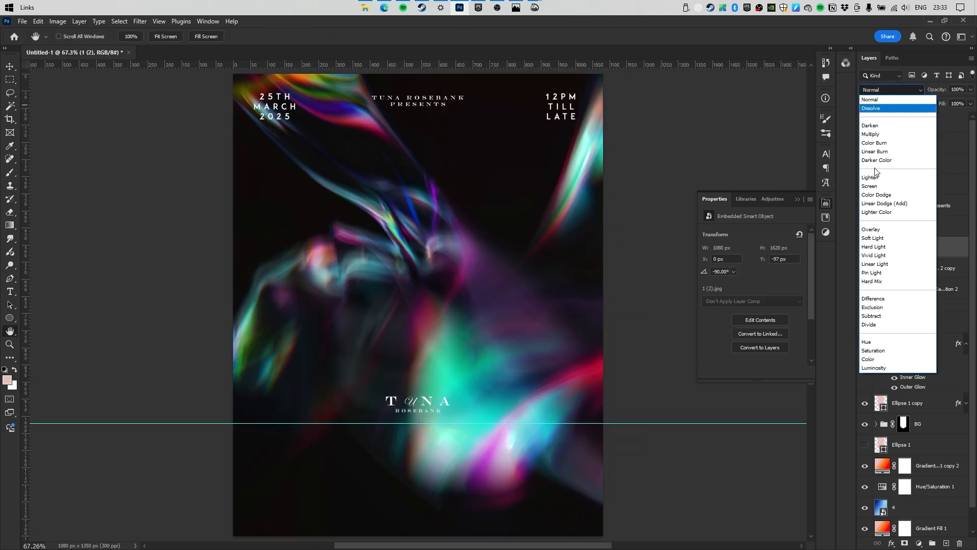
pyautogui.click(896, 188)
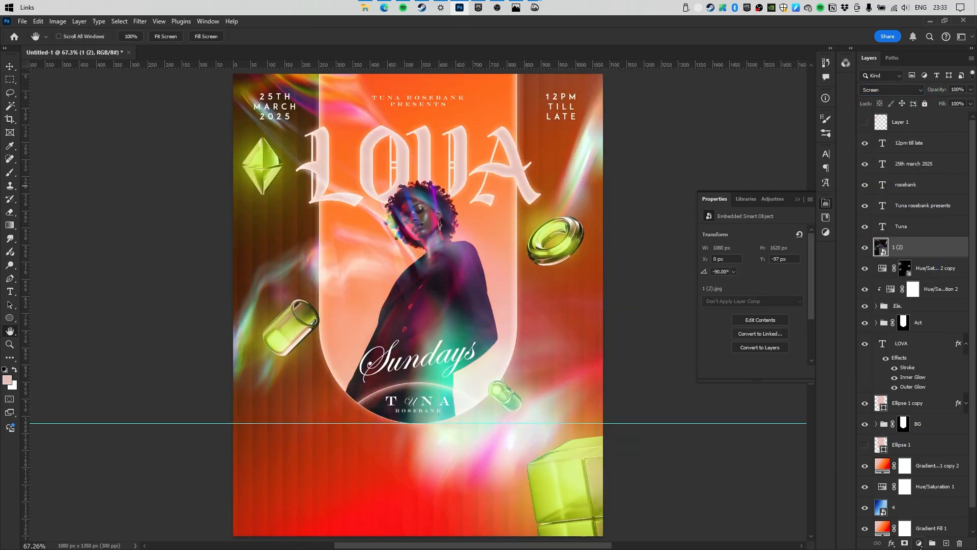
# Add a clipped Brightness/Contrast adjustment with contrast 100 and brightness -26.
pyautogui.click(920, 544)
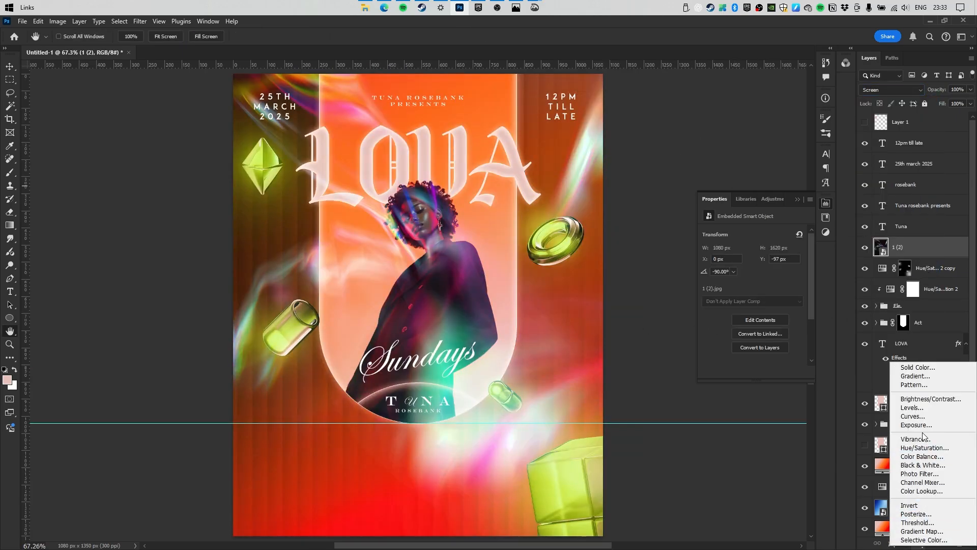
pyautogui.click(923, 399)
pyautogui.click(737, 372)
pyautogui.moveTo(753, 281); pyautogui.dragTo(799, 283)
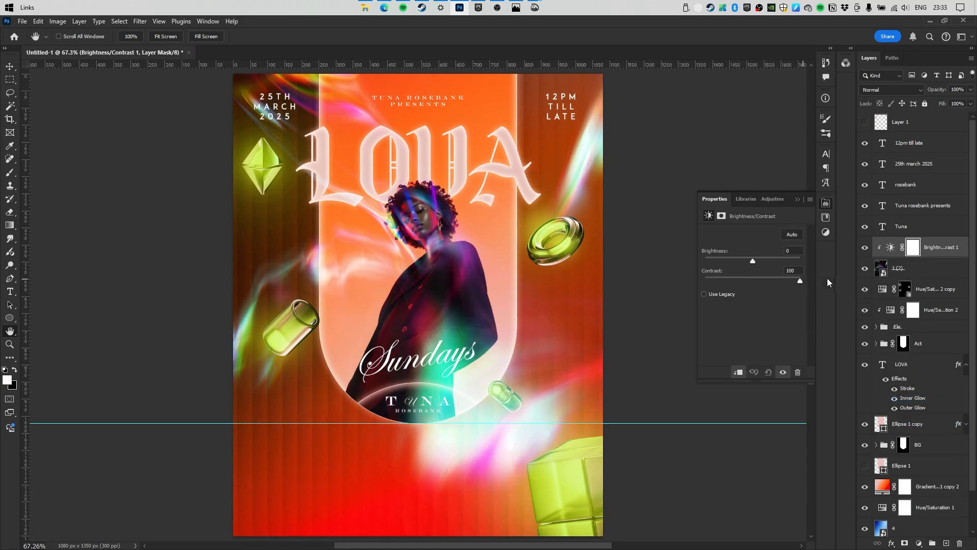
pyautogui.moveTo(750, 262); pyautogui.dragTo(745, 262)
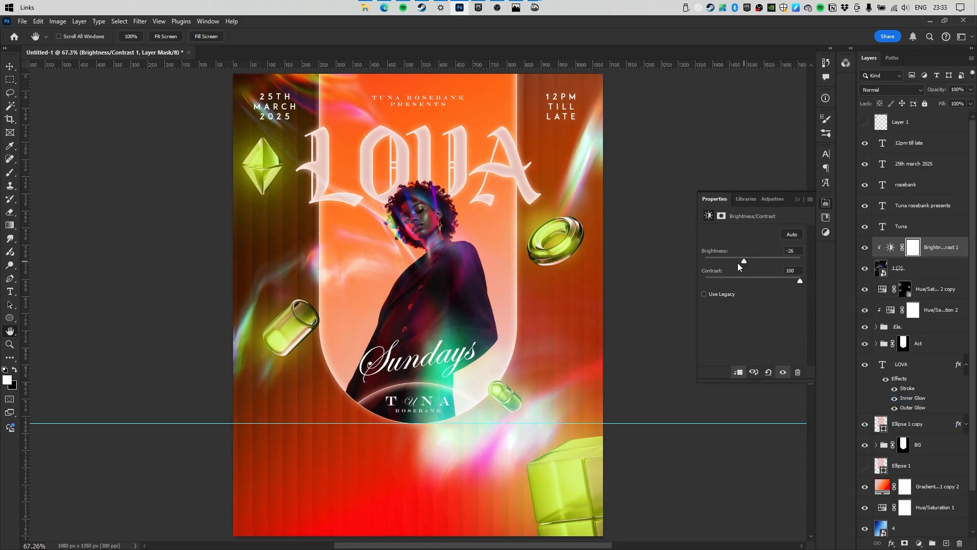
pyautogui.click(928, 273)
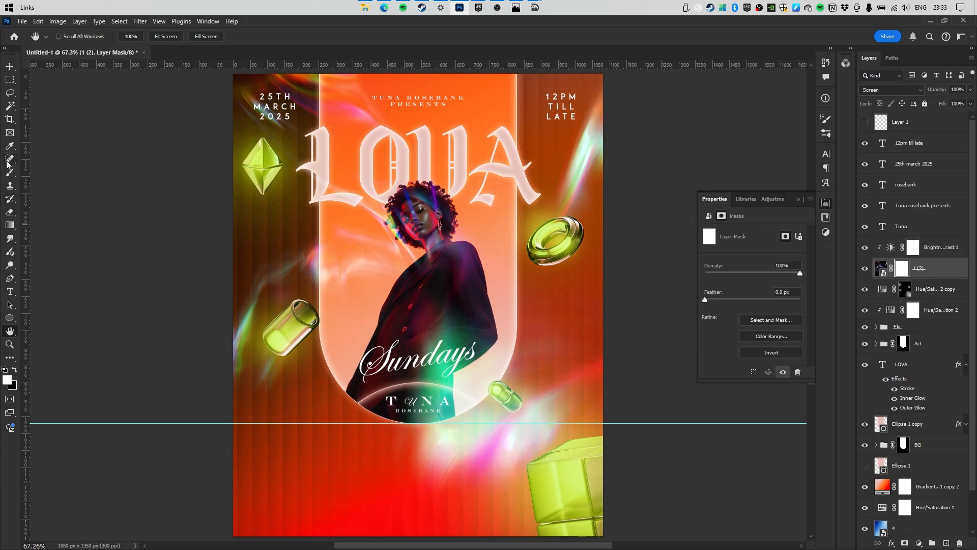
# Paint black at 100% opacity on the 1 (2) mask over the left/centre streaks and Sundays glow.
pyautogui.click(11, 186)
pyautogui.moveTo(399, 178); pyautogui.dragTo(457, 178)
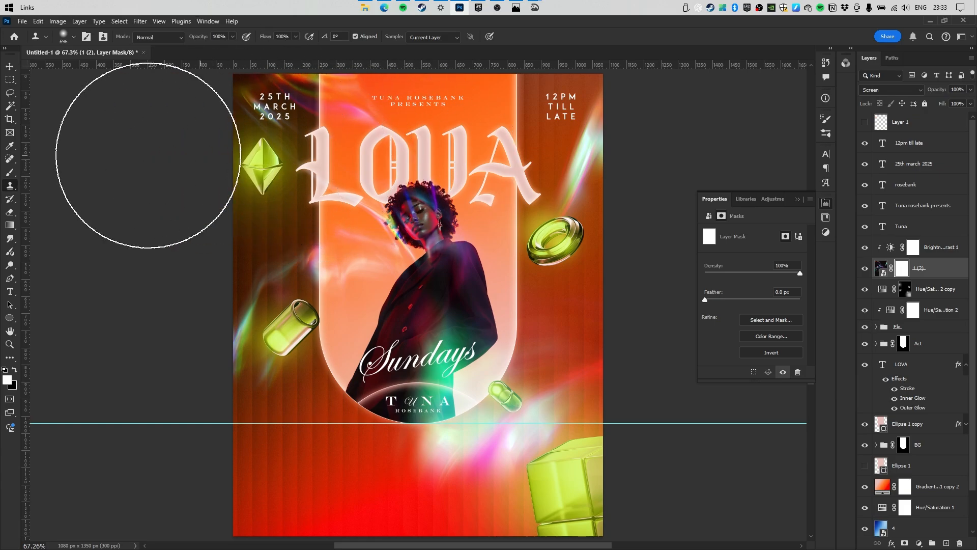
pyautogui.click(10, 173)
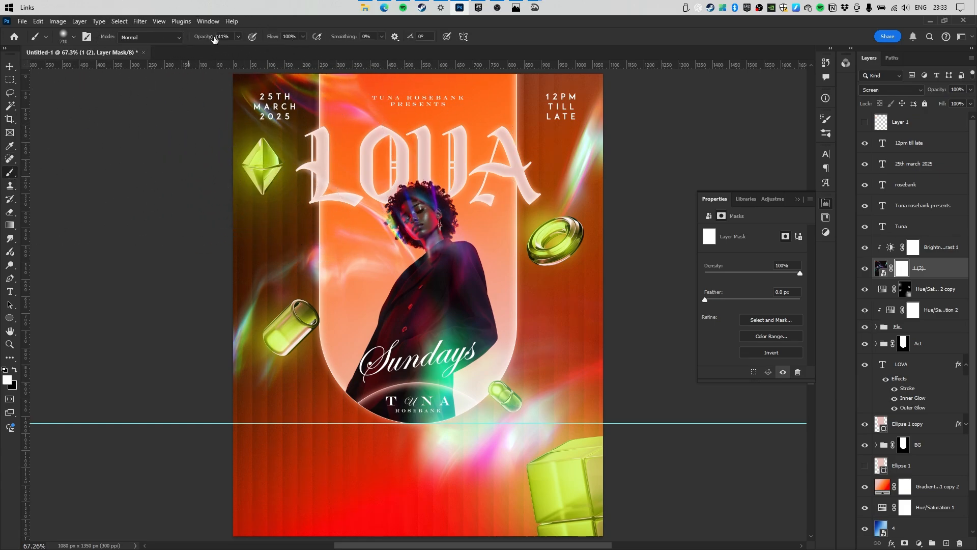
pyautogui.moveTo(230, 41); pyautogui.dragTo(306, 51)
pyautogui.press('x')
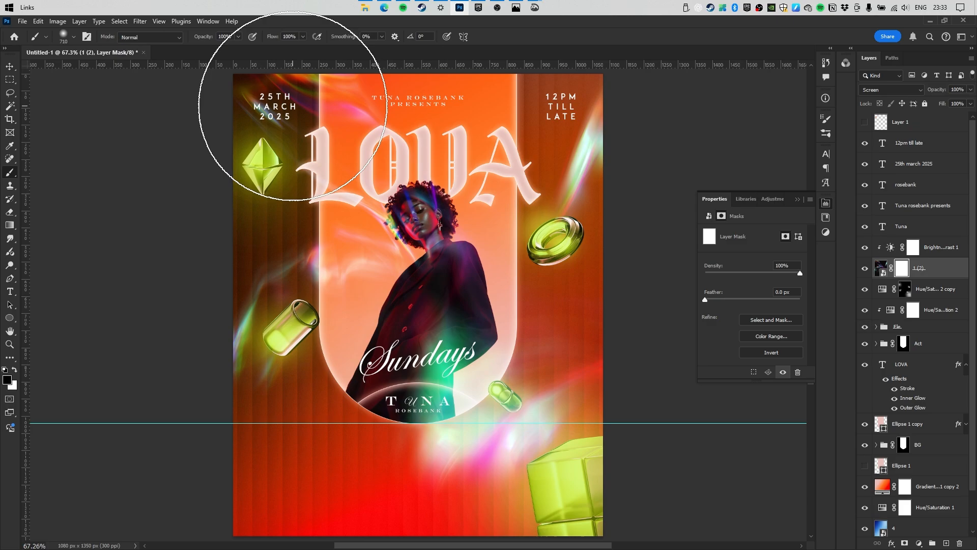
pyautogui.press(']')
pyautogui.press(']')
pyautogui.press(']')
pyautogui.moveTo(278, 124)
pyautogui.mouseDown()
pyautogui.moveTo(276, 244)
pyautogui.moveTo(378, 210)
pyautogui.moveTo(398, 191)
pyautogui.mouseUp()
pyautogui.press('[')
pyautogui.press('[')
pyautogui.press('[')
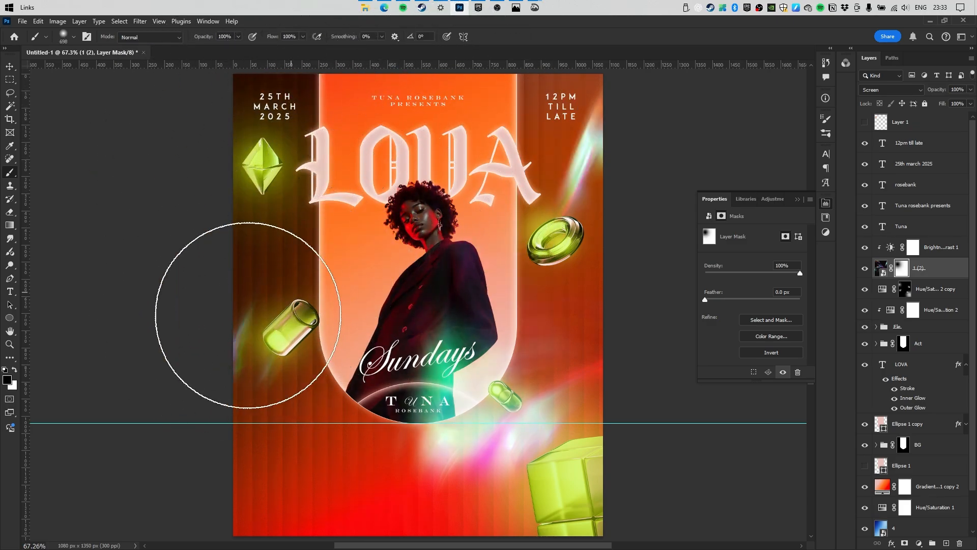
pyautogui.click(411, 331)
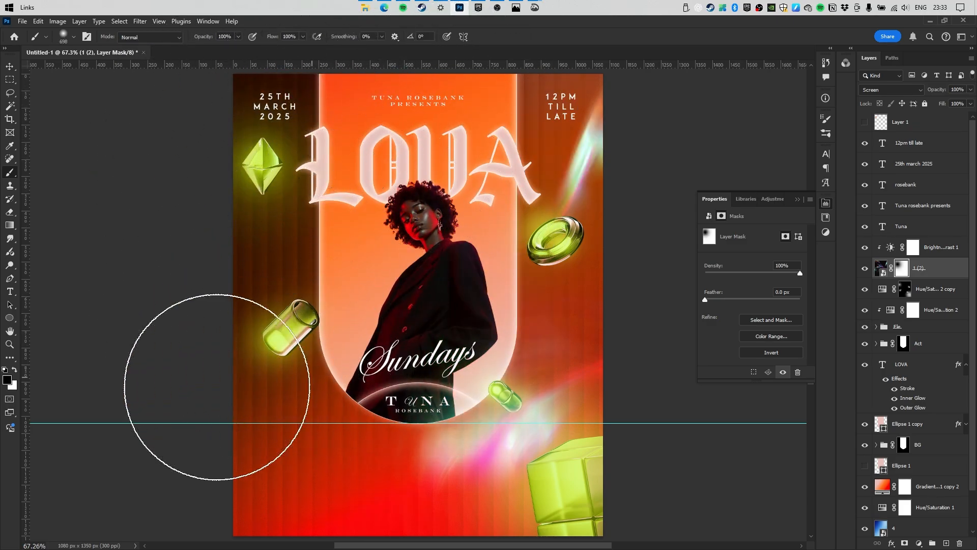
# Move the light-streak layer down about 230 px and start a free transform.
pyautogui.click(17, 67)
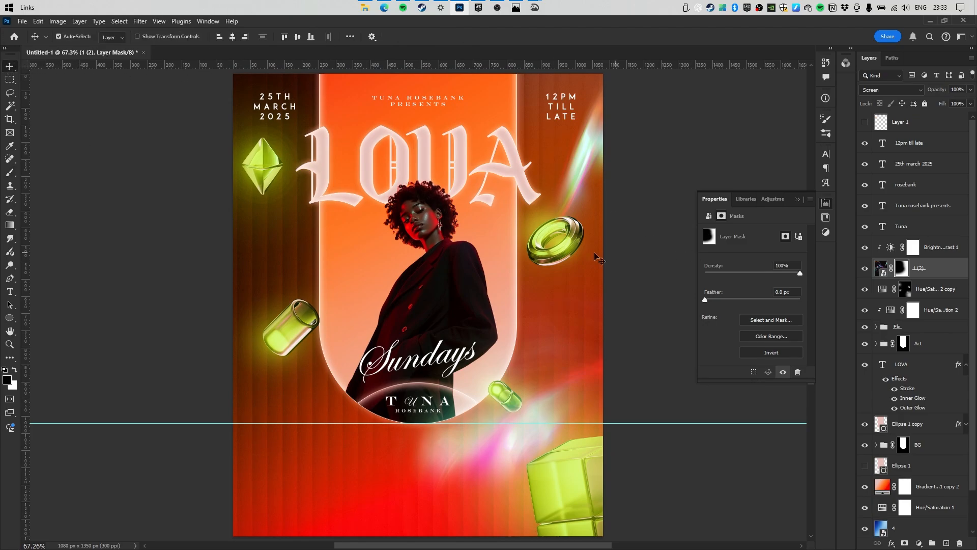
pyautogui.moveTo(505, 238)
pyautogui.mouseDown()
pyautogui.moveTo(510, 300)
pyautogui.moveTo(494, 357)
pyautogui.mouseUp()
pyautogui.hotkey('ctrl', 't')
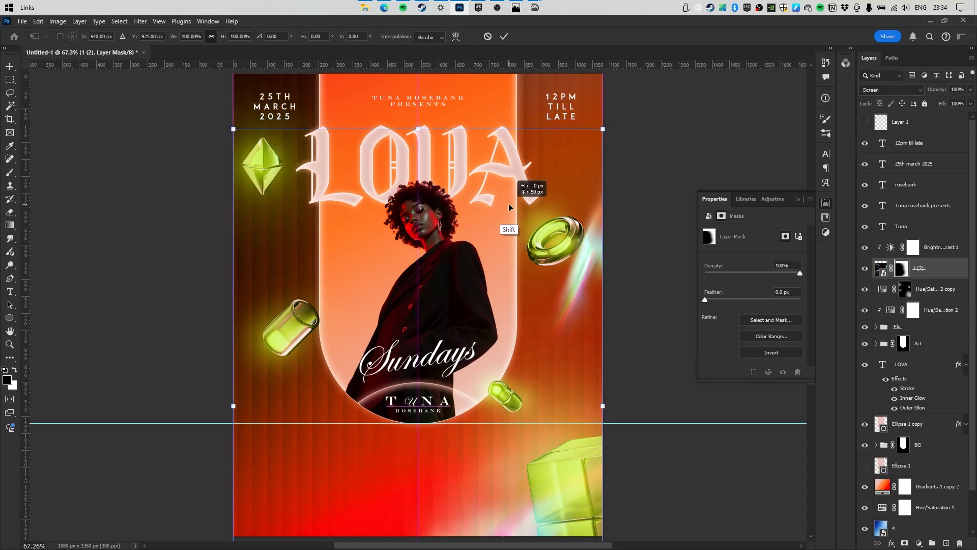
# Commit the transform, copy the streak layer with Brightness/Contrast 1, and move the copy higher.
pyautogui.press('Return')
pyautogui.keyDown('shift'); pyautogui.click(926, 249); pyautogui.keyUp('shift')
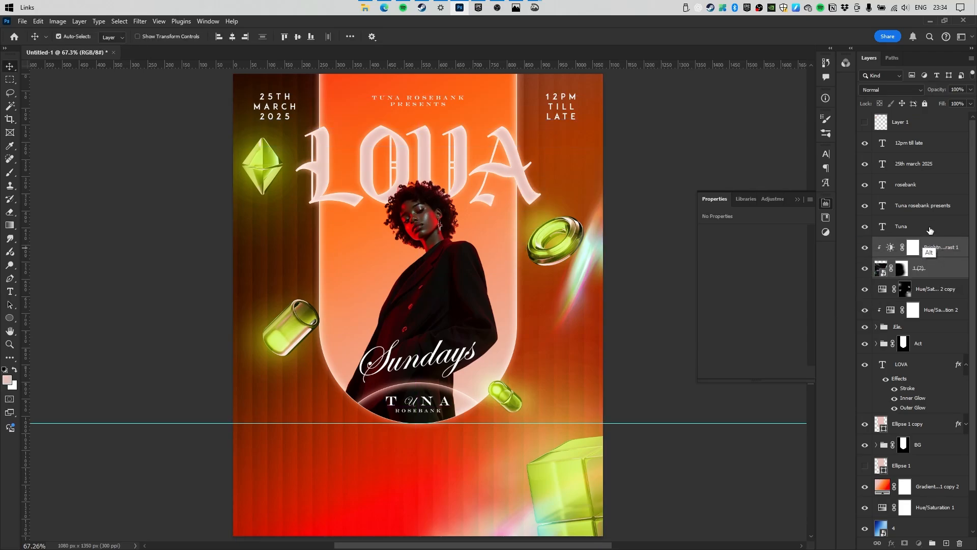
pyautogui.moveTo(930, 230); pyautogui.dragTo(930, 232)
pyautogui.moveTo(905, 266)
pyautogui.mouseDown()
pyautogui.moveTo(947, 275)
pyautogui.moveTo(947, 525)
pyautogui.moveTo(960, 543)
pyautogui.mouseUp()
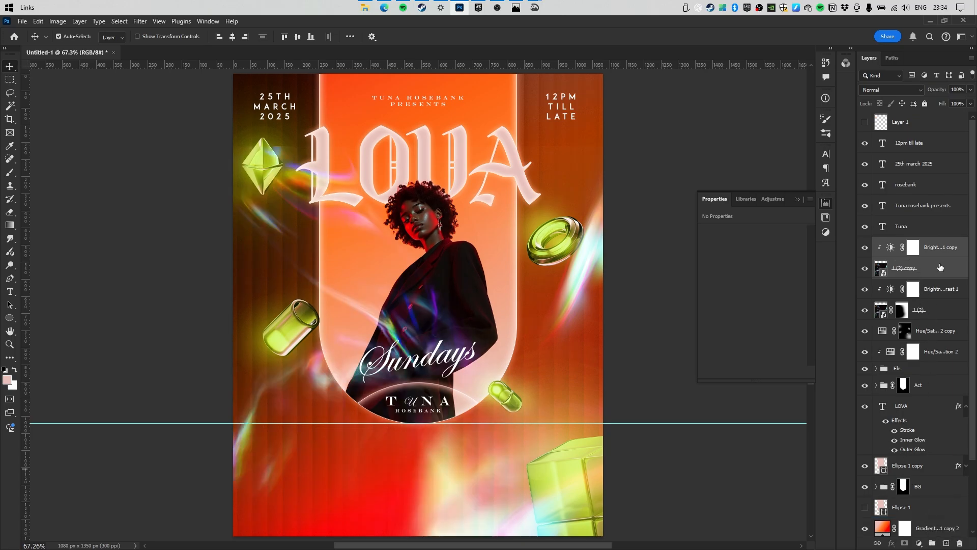
pyautogui.moveTo(402, 237); pyautogui.dragTo(409, 186)
# Give the 1 (2) copy layer a hide-all mask and set up a white brush.
pyautogui.click(924, 271)
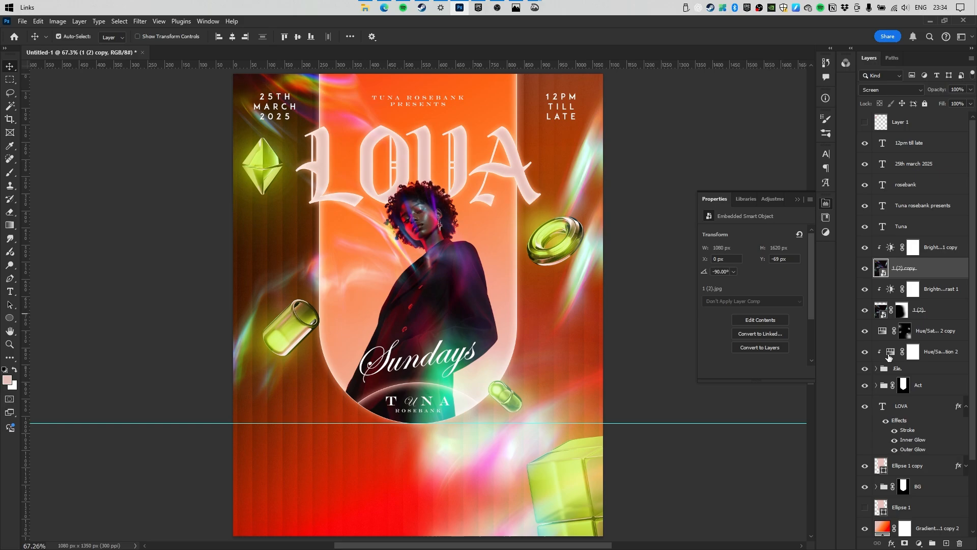
pyautogui.keyDown('alt'); pyautogui.click(904, 543); pyautogui.keyUp('alt')
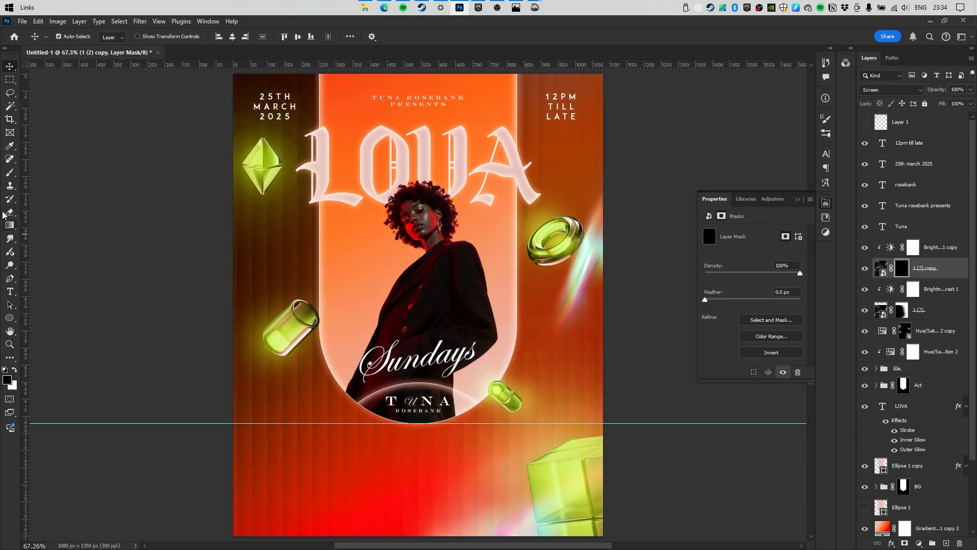
pyautogui.click(10, 173)
pyautogui.scroll(3, 296, 193)
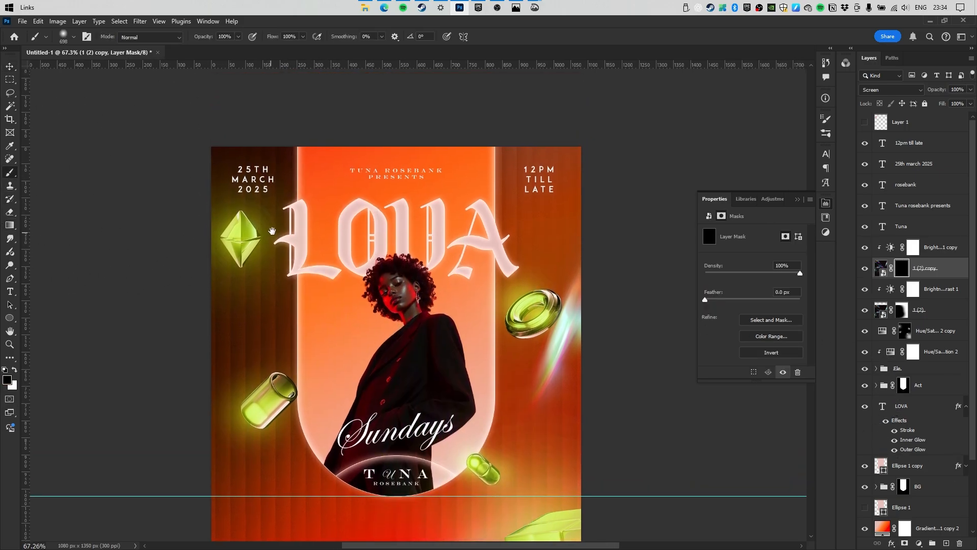
pyautogui.press('x')
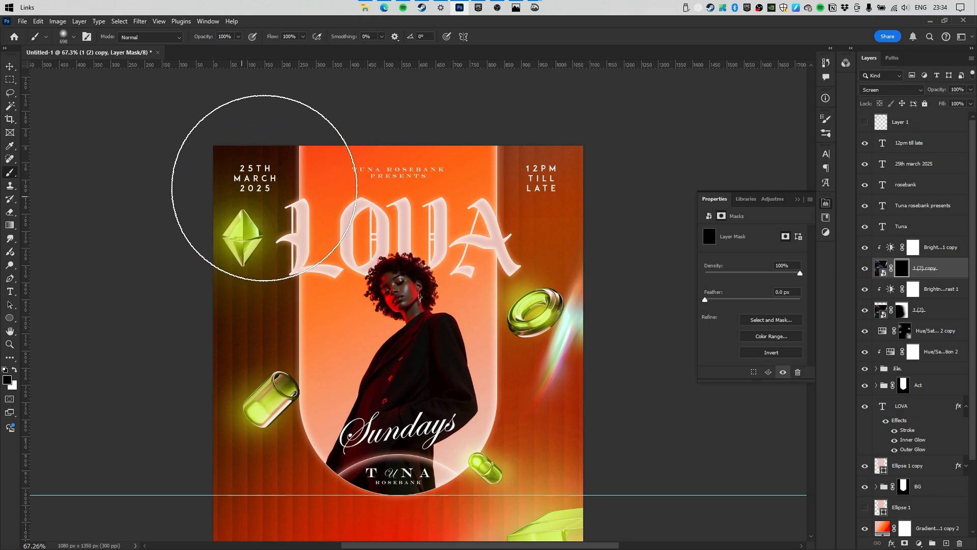
pyautogui.press('x')
# Paint the copied streaks back in at the upper left and left side, keeping the middle clear.
pyautogui.press('x')
pyautogui.click(301, 203)
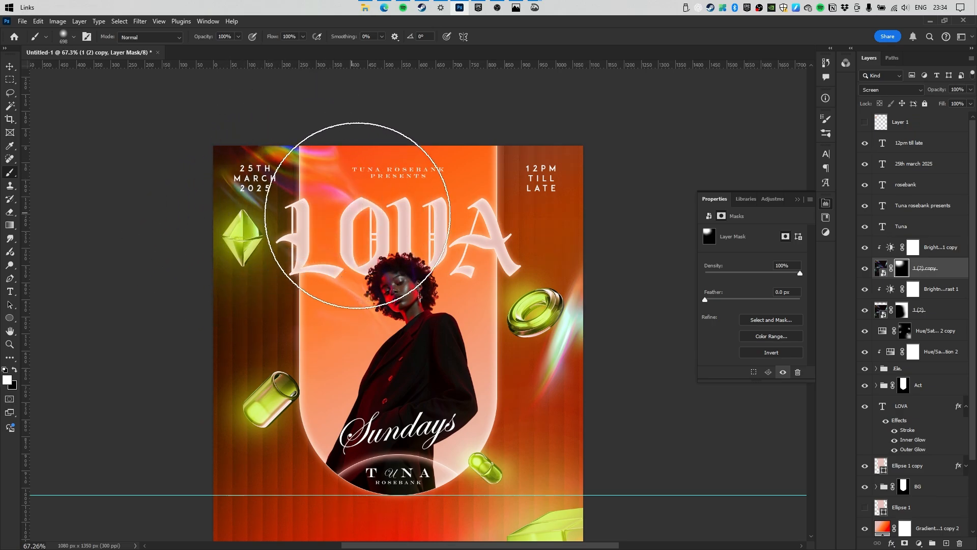
pyautogui.press('x')
pyautogui.moveTo(393, 269); pyautogui.dragTo(314, 328)
pyautogui.press('x')
pyautogui.moveTo(254, 290); pyautogui.dragTo(232, 366)
pyautogui.moveTo(276, 244)
pyautogui.mouseDown()
pyautogui.moveTo(205, 244)
pyautogui.moveTo(257, 245)
pyautogui.mouseUp()
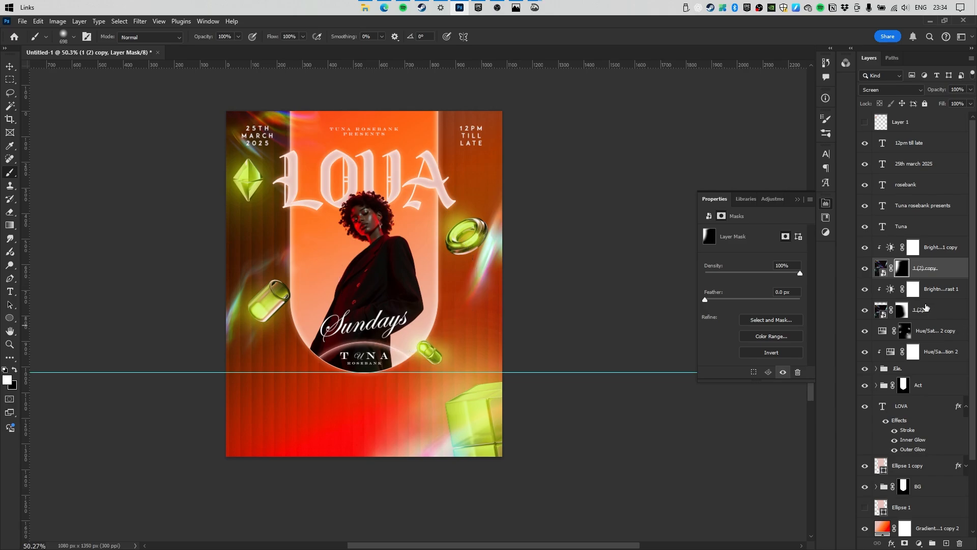
pyautogui.click(934, 253)
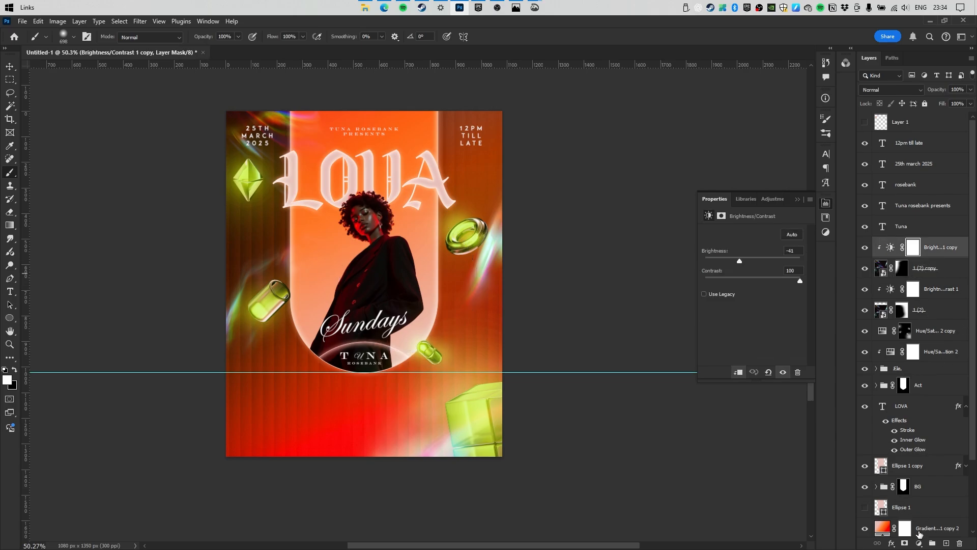
# Add a clipped colorized Hue/Saturation tint with hue 90 and saturation 100.
pyautogui.click(919, 543)
pyautogui.click(911, 447)
pyautogui.click(756, 325)
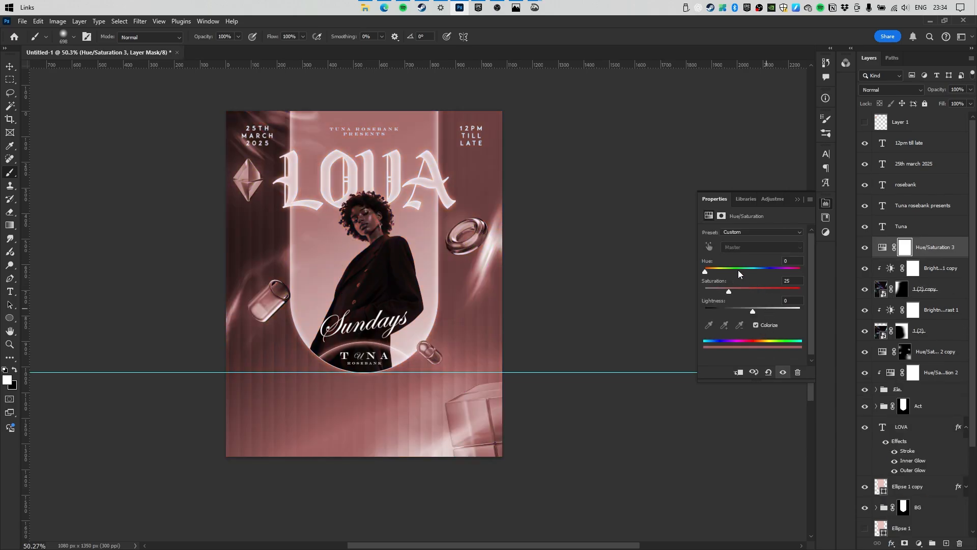
pyautogui.moveTo(705, 271); pyautogui.dragTo(729, 271)
pyautogui.moveTo(729, 291); pyautogui.dragTo(800, 291)
pyautogui.click(738, 372)
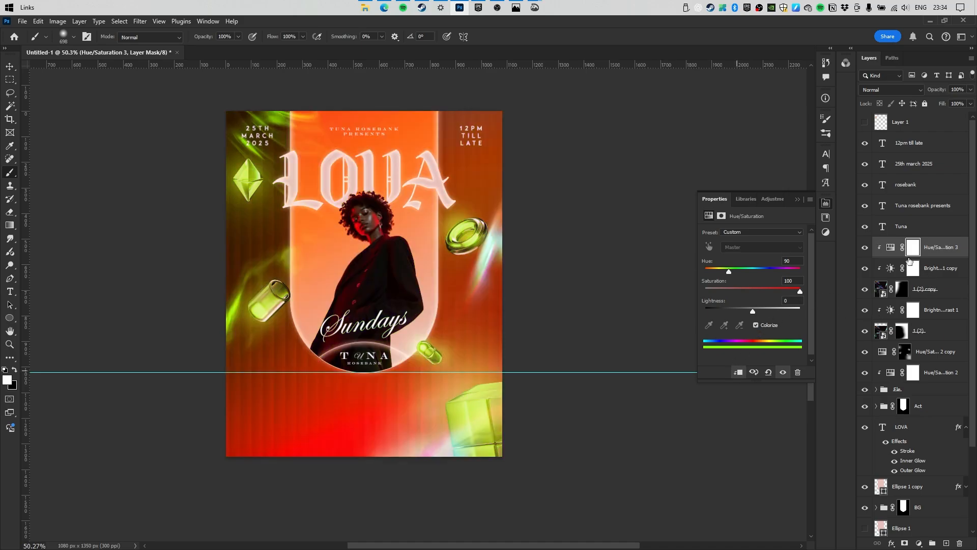
# Copy the tint onto the lower streak layer with lightness -56, then select both streak layers.
pyautogui.moveTo(909, 260); pyautogui.dragTo(868, 319)
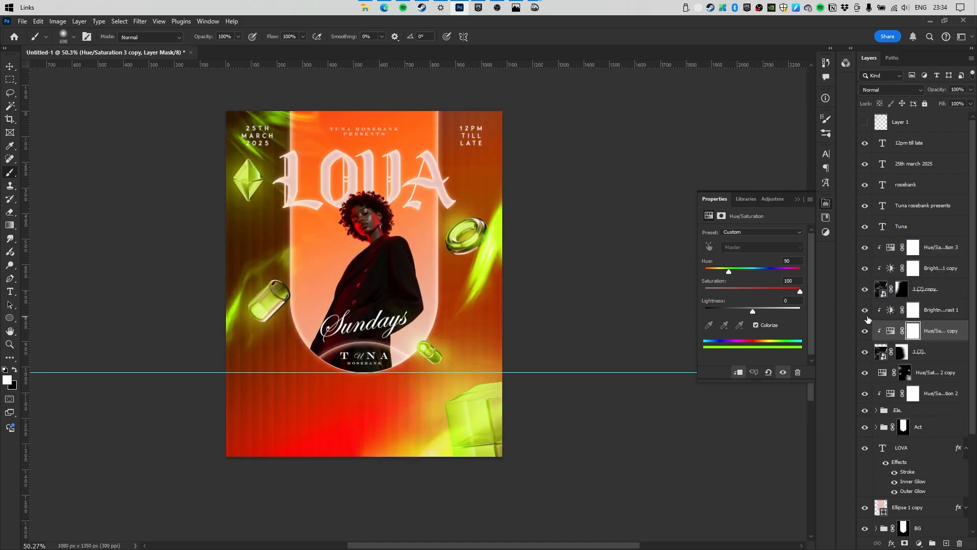
pyautogui.click(888, 330)
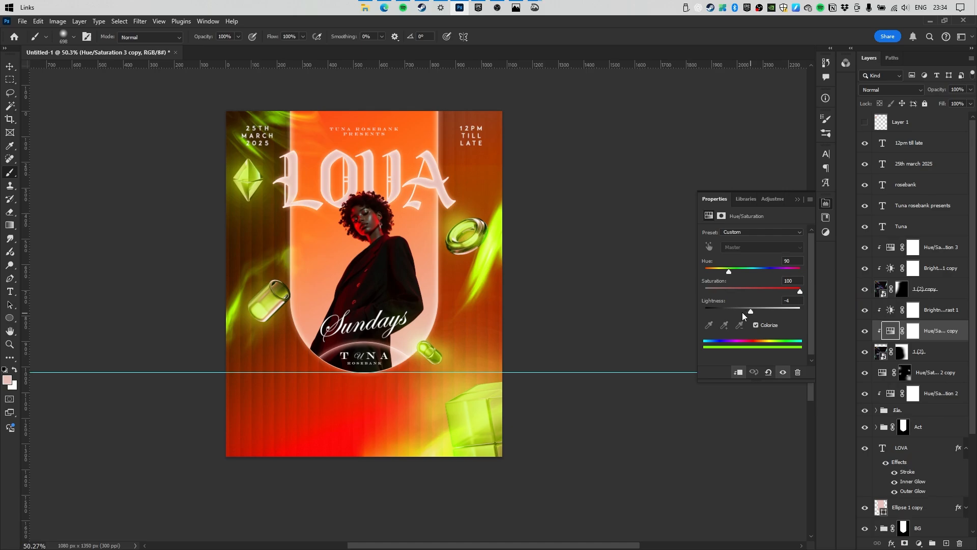
pyautogui.moveTo(742, 312); pyautogui.dragTo(731, 314)
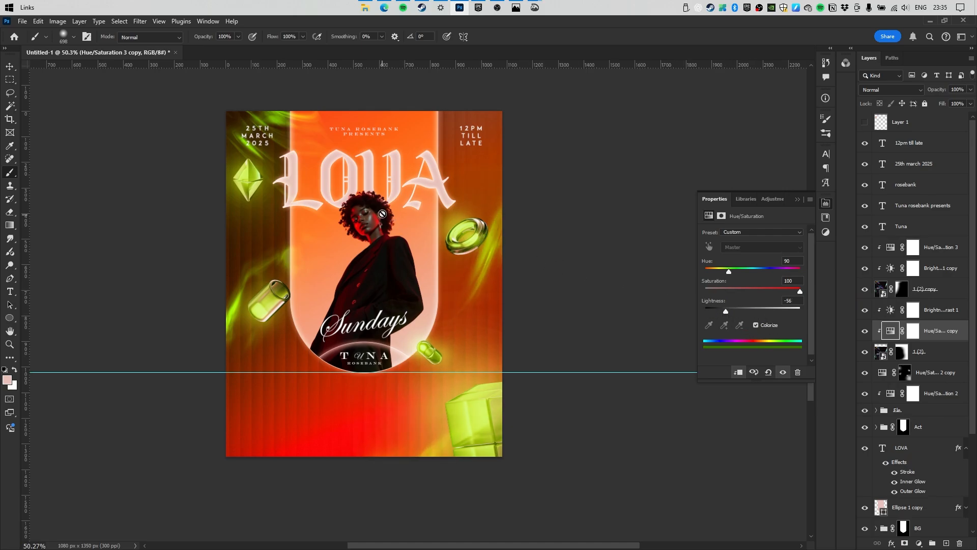
pyautogui.scroll(-4, 438, 227)
pyautogui.hotkey('ctrl', ';')
pyautogui.scroll(8, 402, 248)
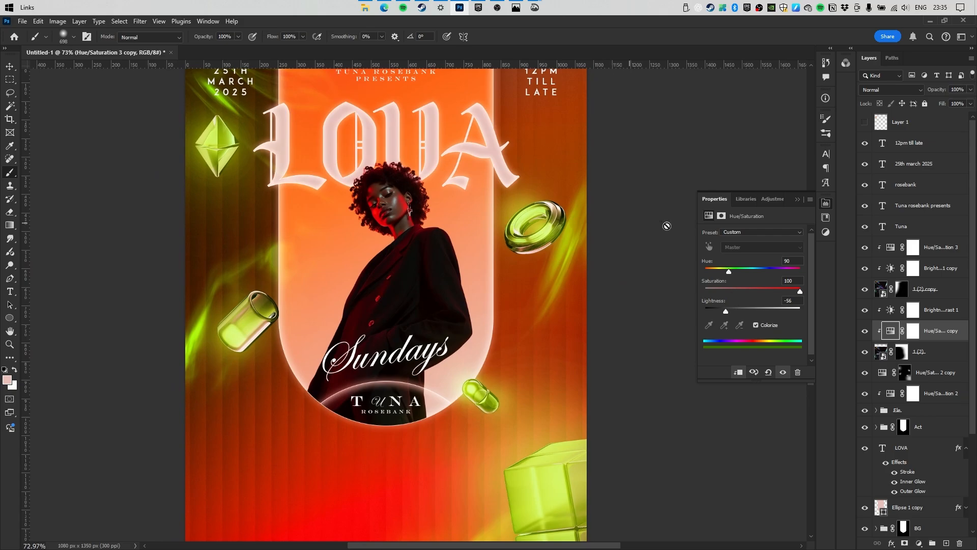
pyautogui.click(939, 297)
pyautogui.keyDown('shift'); pyautogui.click(932, 357); pyautogui.keyUp('shift')
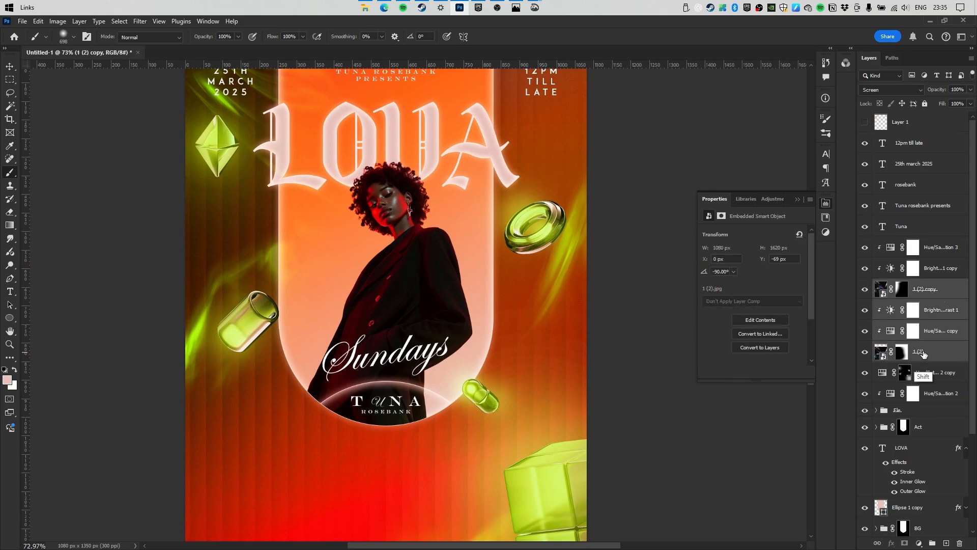
# Group the streak layers, their hue tints and the shapes group into Group 1, then lock it.
pyautogui.keyDown('ctrl'); pyautogui.click(940, 377); pyautogui.keyUp('ctrl')
pyautogui.keyDown('ctrl'); pyautogui.click(926, 395); pyautogui.keyUp('ctrl')
pyautogui.keyDown('ctrl'); pyautogui.click(922, 413); pyautogui.keyUp('ctrl')
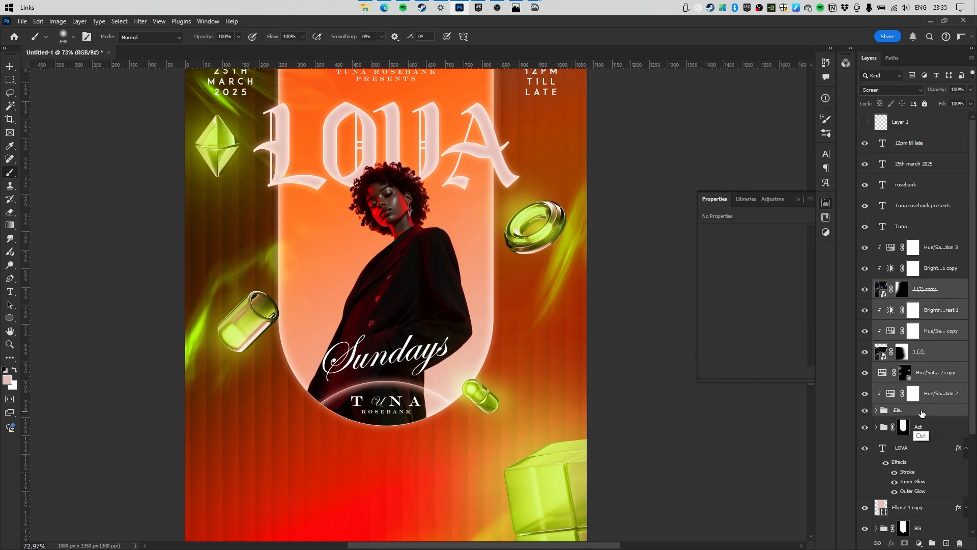
pyautogui.hotkey('ctrl', 'g')
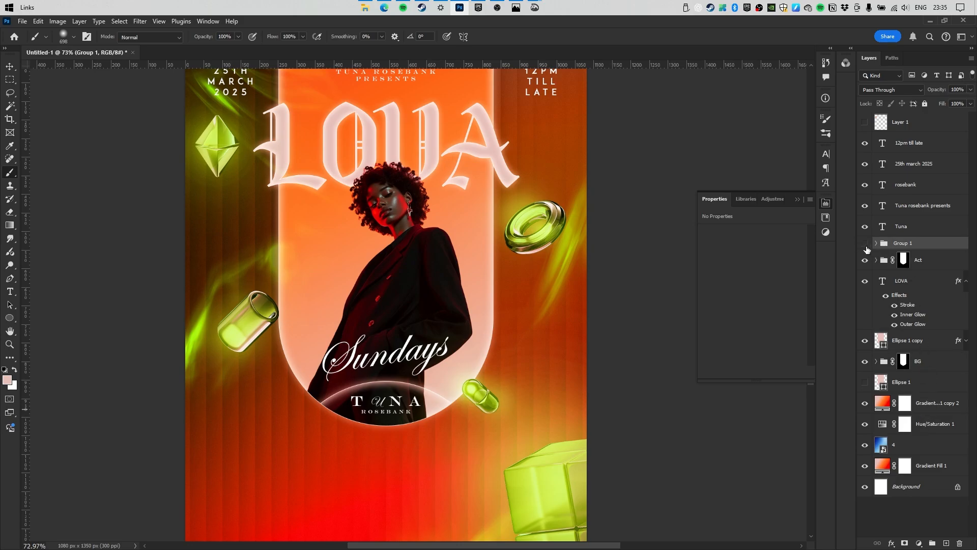
pyautogui.click(865, 244)
pyautogui.click(865, 245)
pyautogui.click(925, 104)
# Wrap the LOVA title layer in its own Group 2.
pyautogui.press('v')
pyautogui.scroll(-2, 468, 155)
pyautogui.click(483, 137)
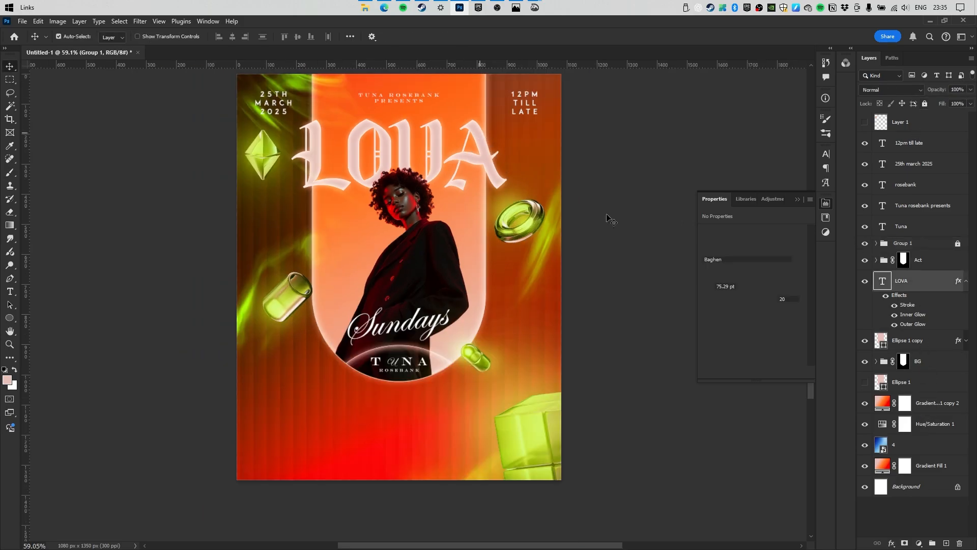
pyautogui.hotkey('ctrl', 'g')
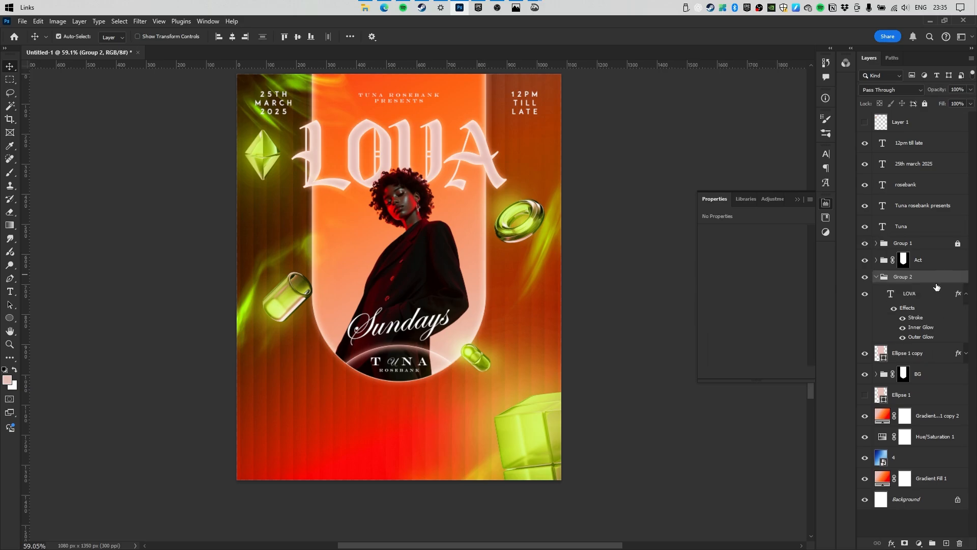
# Add a Color Overlay to Group 2 with lime c9ff00 sampled from the gem, in Color mode.
pyautogui.doubleClick(938, 277)
pyautogui.click(611, 255)
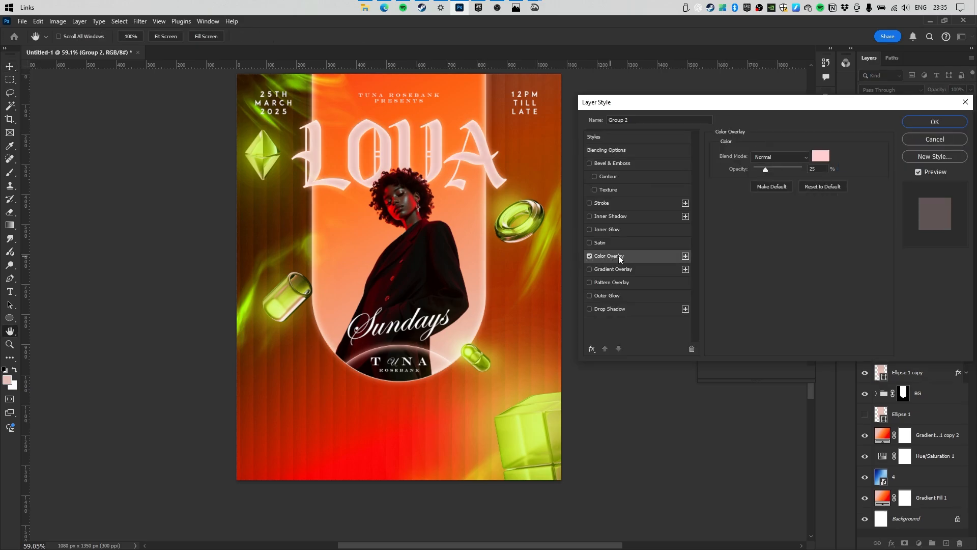
pyautogui.click(821, 156)
pyautogui.click(261, 144)
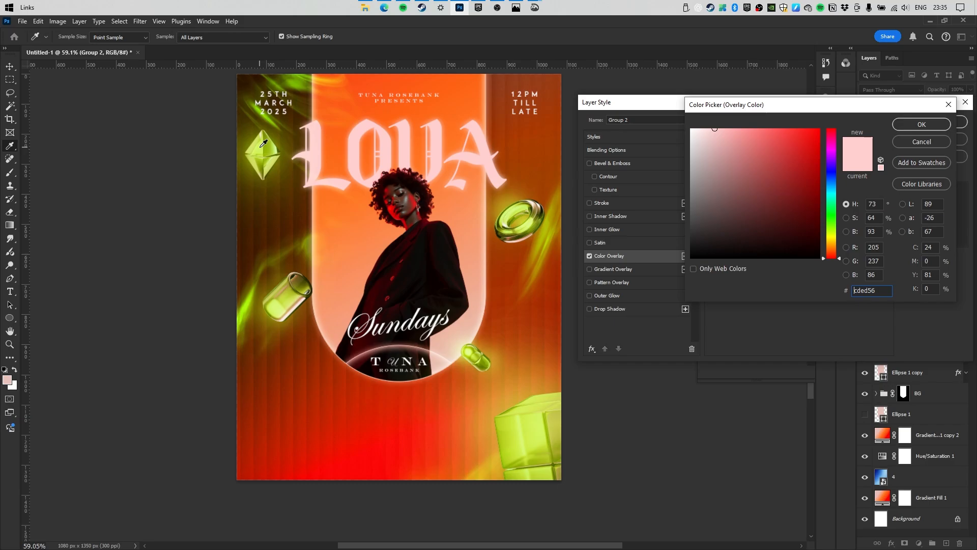
pyautogui.click(909, 124)
pyautogui.click(776, 157)
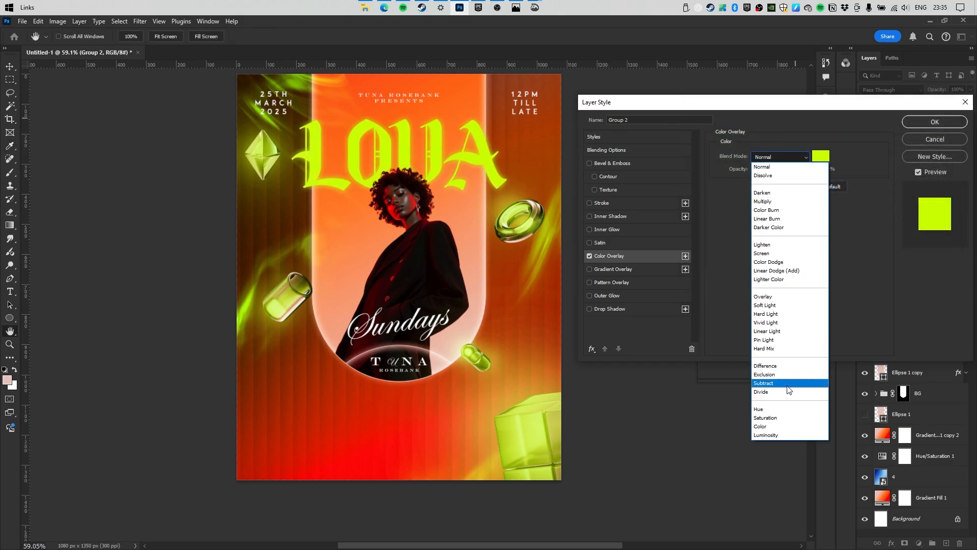
pyautogui.click(774, 426)
pyautogui.press('Return')
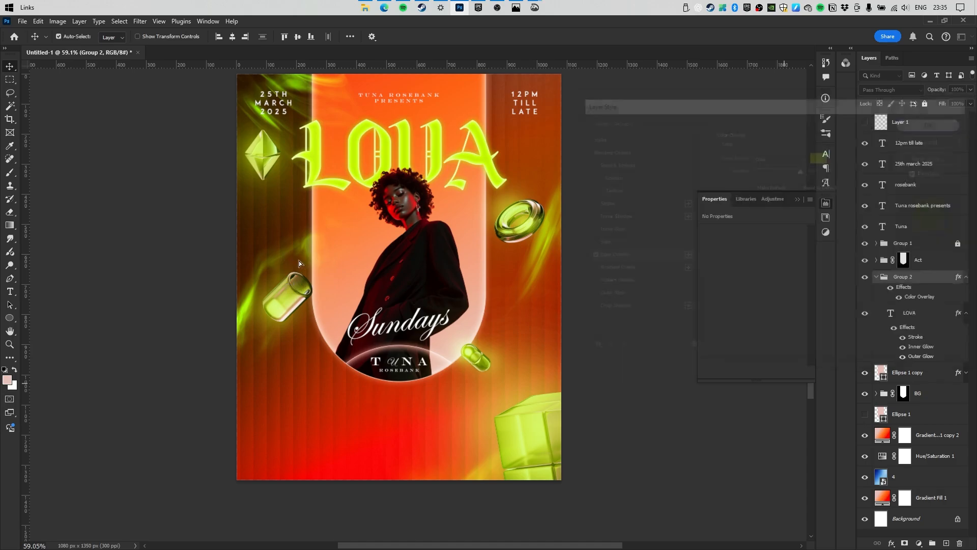
pyautogui.moveTo(456, 243); pyautogui.dragTo(383, 244)
pyautogui.hotkey('ctrl', 'z')
# Compare the title with and without its colour overlay, keeping the overlay.
pyautogui.moveTo(447, 214); pyautogui.dragTo(417, 220)
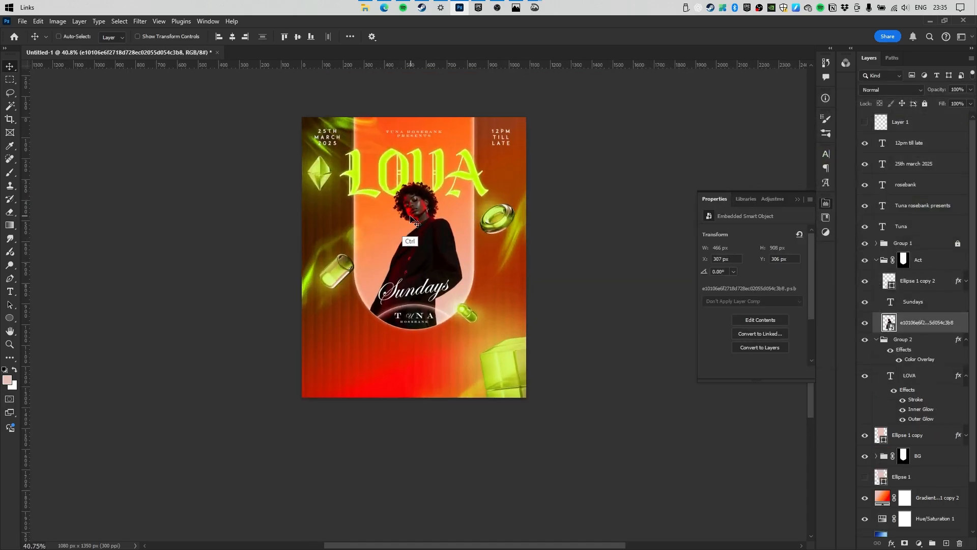
pyautogui.hotkey('ctrl', 'z')
pyautogui.moveTo(443, 238)
pyautogui.mouseDown()
pyautogui.moveTo(346, 257)
pyautogui.moveTo(431, 239)
pyautogui.moveTo(371, 255)
pyautogui.moveTo(406, 255)
pyautogui.moveTo(414, 249)
pyautogui.moveTo(362, 246)
pyautogui.moveTo(438, 239)
pyautogui.mouseUp()
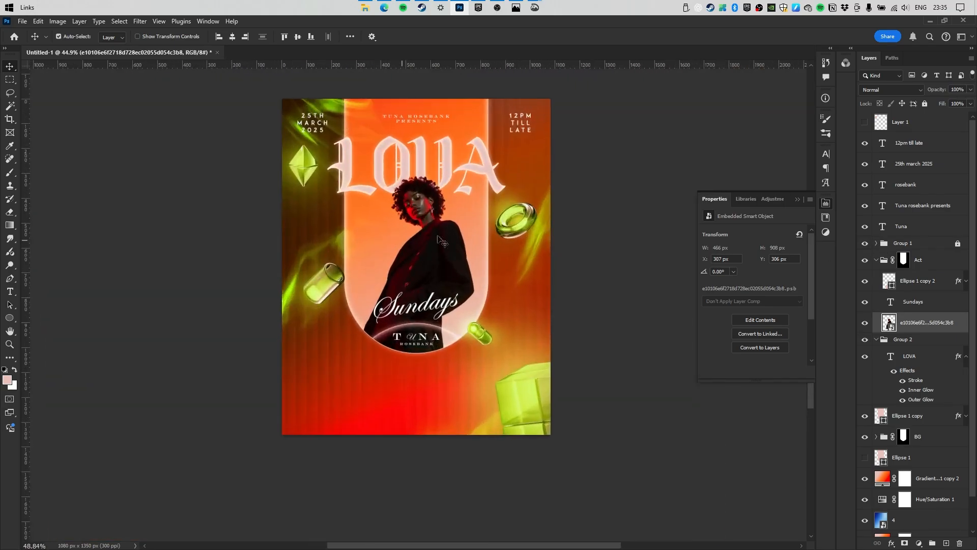
pyautogui.hotkey('ctrl', 'shift', 'z')
pyautogui.hotkey('ctrl', 'shift', 'z')
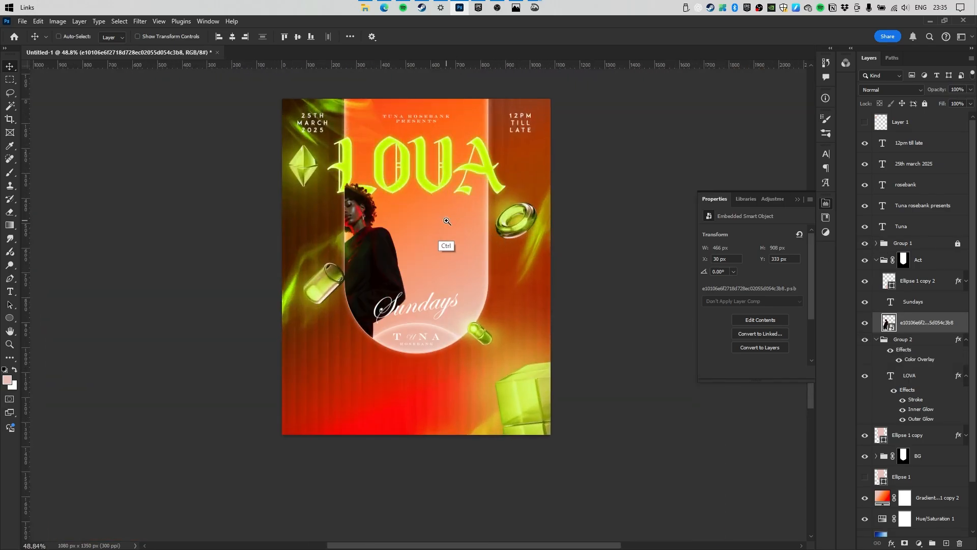
pyautogui.hotkey('ctrl', 'z')
pyautogui.moveTo(437, 223); pyautogui.dragTo(513, 187)
pyautogui.moveTo(337, 155); pyautogui.dragTo(430, 411)
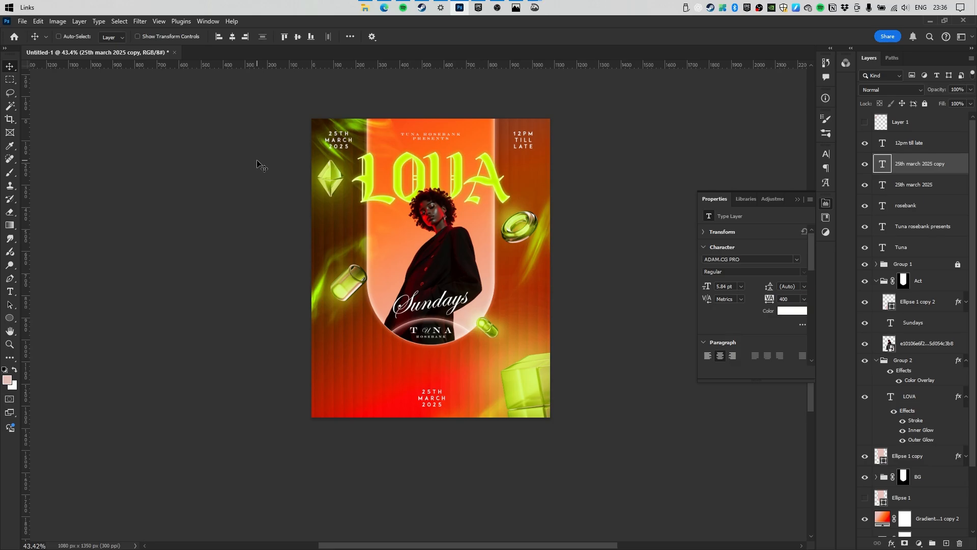
pyautogui.press('t')
pyautogui.press('Return')
pyautogui.press('BackSpace')
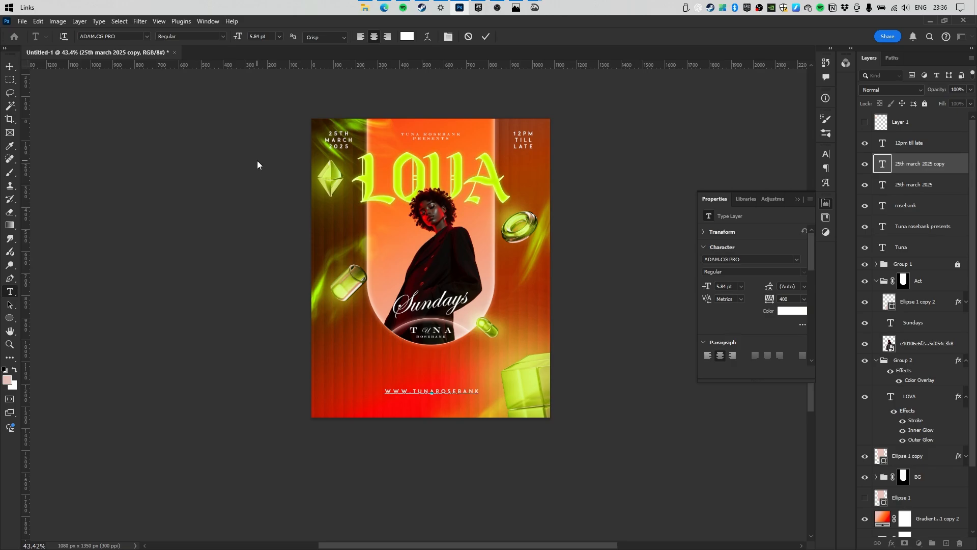
pyautogui.write('www.tunarosebank.co.zm')
pyautogui.click(487, 37)
# Shrink the website line to 3.17 pt, nudge it lower, and widen tracking to 860.
pyautogui.hotkey('ctrl', 't')
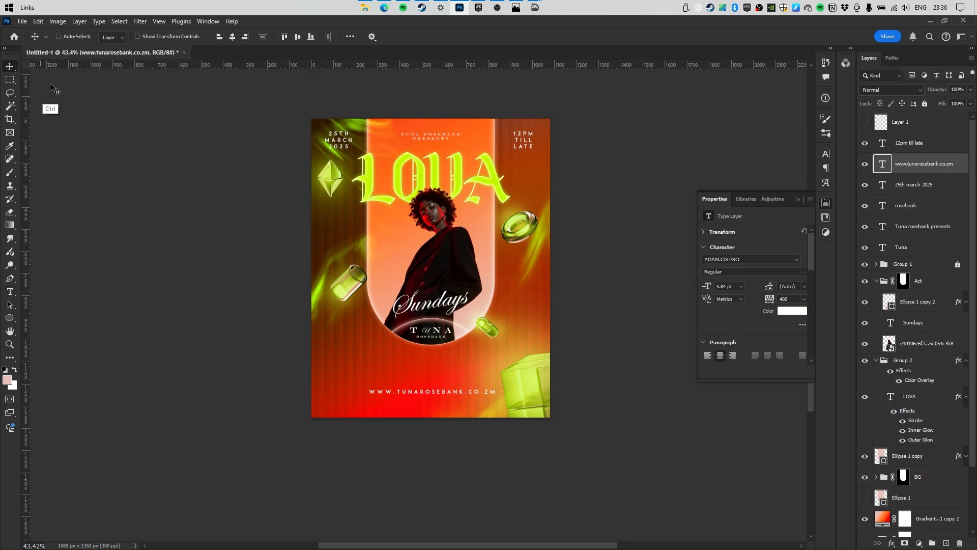
pyautogui.moveTo(467, 396)
pyautogui.mouseDown()
pyautogui.moveTo(502, 406)
pyautogui.moveTo(536, 400)
pyautogui.moveTo(524, 388)
pyautogui.moveTo(459, 387)
pyautogui.mouseUp()
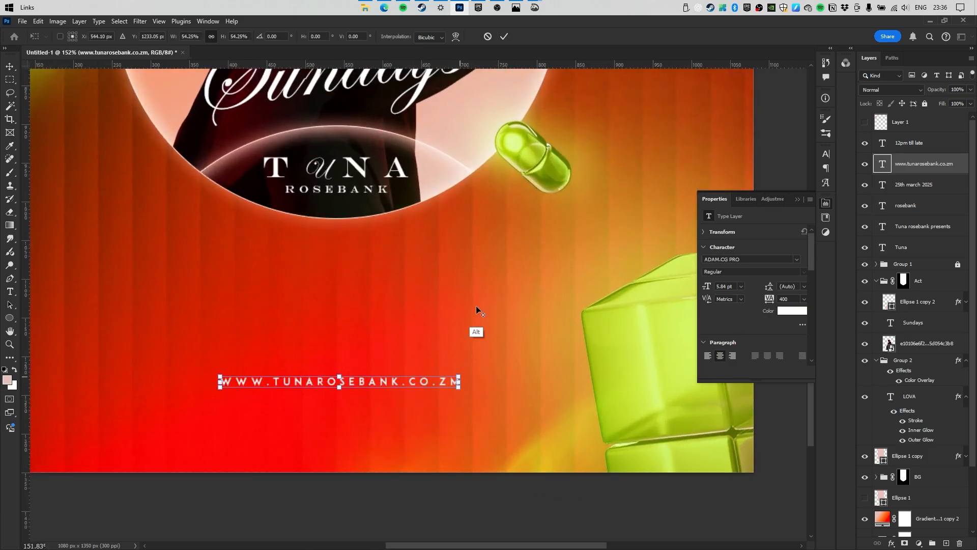
pyautogui.press('Return')
pyautogui.moveTo(411, 296); pyautogui.dragTo(335, 282)
pyautogui.keyDown('ctrl'); pyautogui.click(334, 283); pyautogui.keyUp('ctrl')
pyautogui.moveTo(344, 341); pyautogui.dragTo(345, 353)
pyautogui.moveTo(765, 299); pyautogui.dragTo(770, 304)
pyautogui.moveTo(429, 269); pyautogui.dragTo(383, 268)
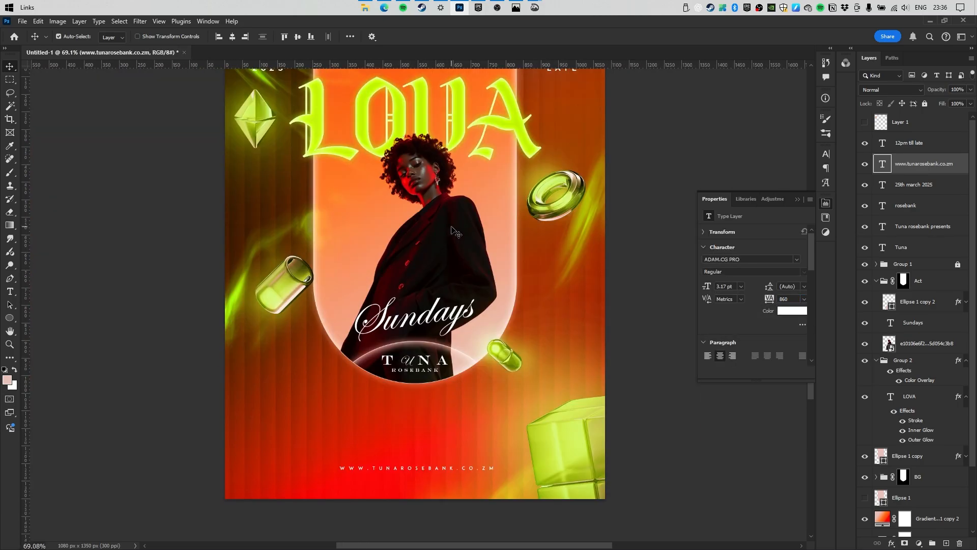
pyautogui.click(405, 232)
pyautogui.moveTo(432, 168); pyautogui.dragTo(402, 169)
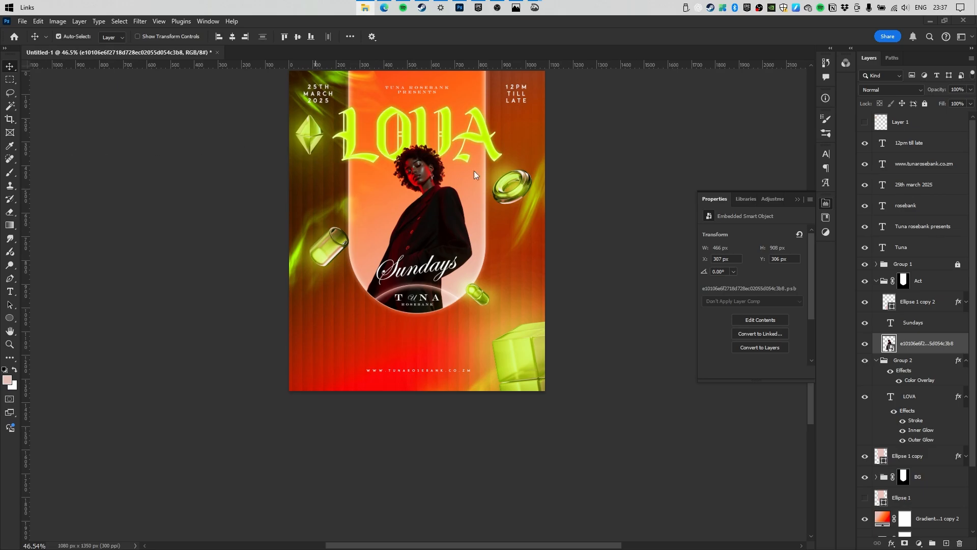
# Add a new text line with the headliner's name and set its tracking to 0.
pyautogui.press('t')
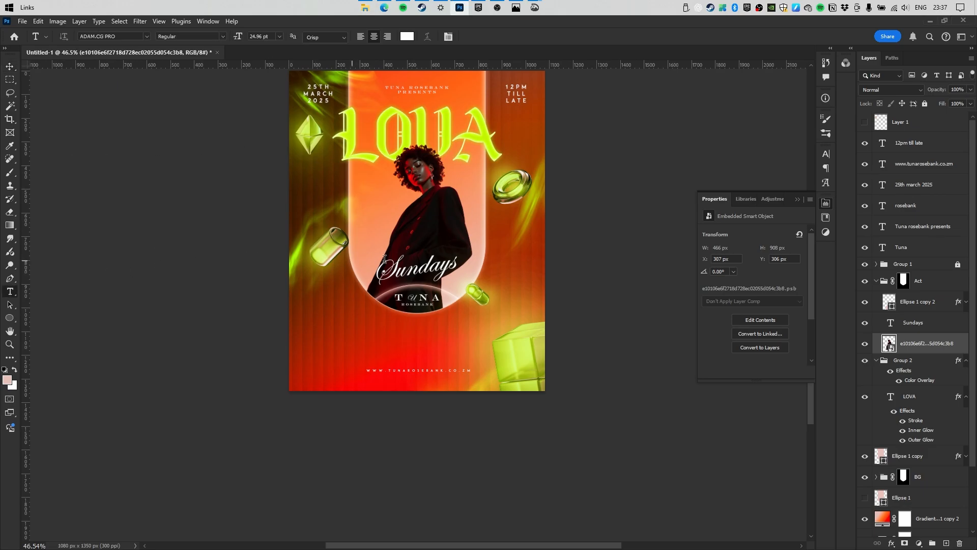
pyautogui.click(904, 146)
pyautogui.click(370, 344)
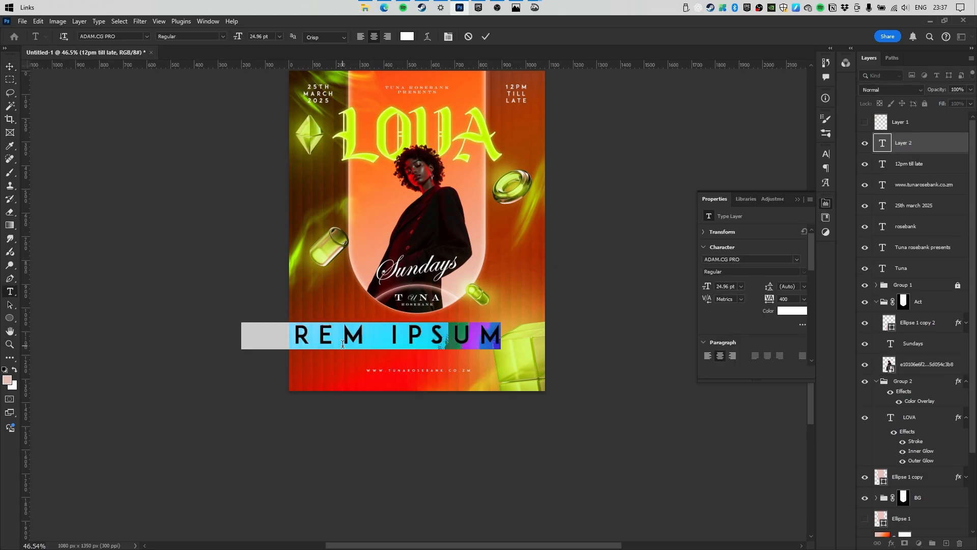
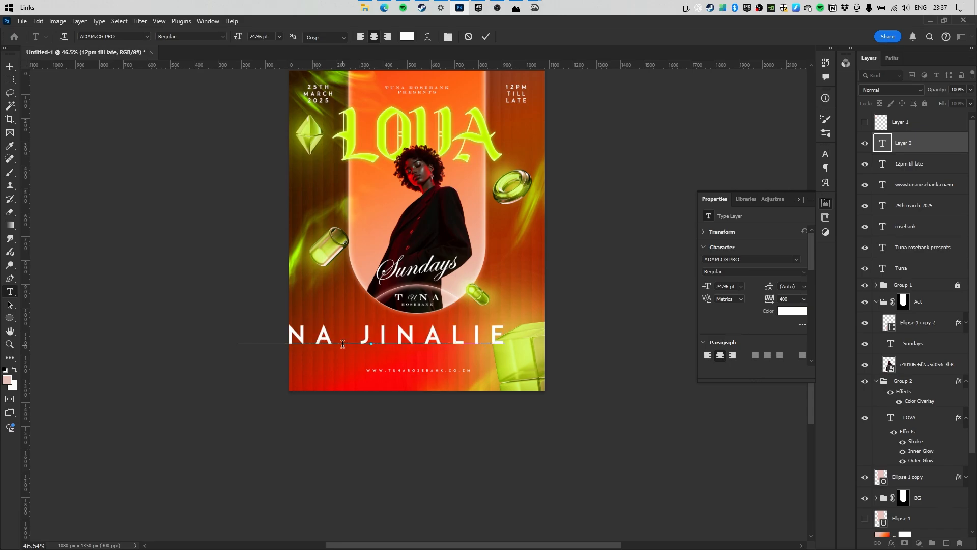
pyautogui.hotkey('ctrl', 'a')
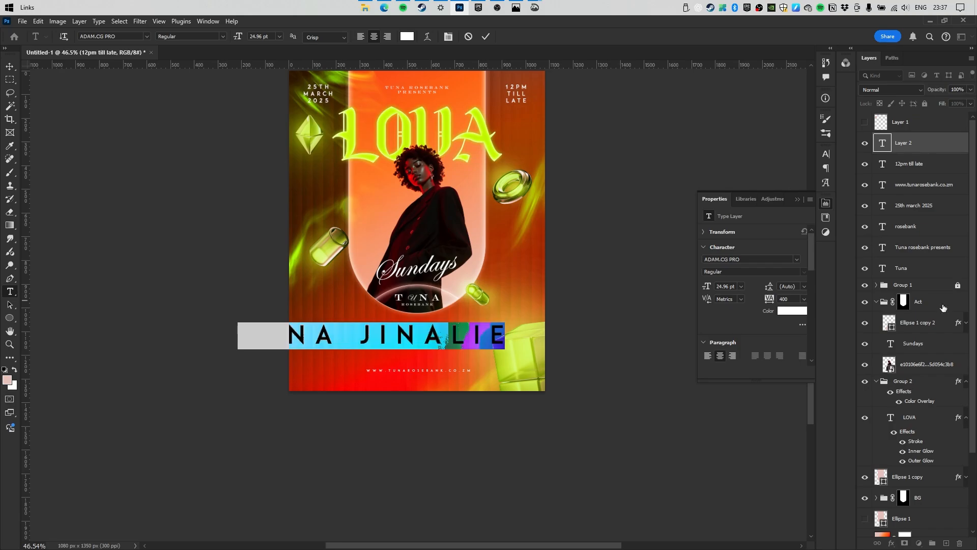
pyautogui.write('0')
pyautogui.press('Return')
pyautogui.click(10, 66)
# Move the name line lower and scale it from 24.96 pt to 16.6 pt.
pyautogui.scroll(3, 420, 321)
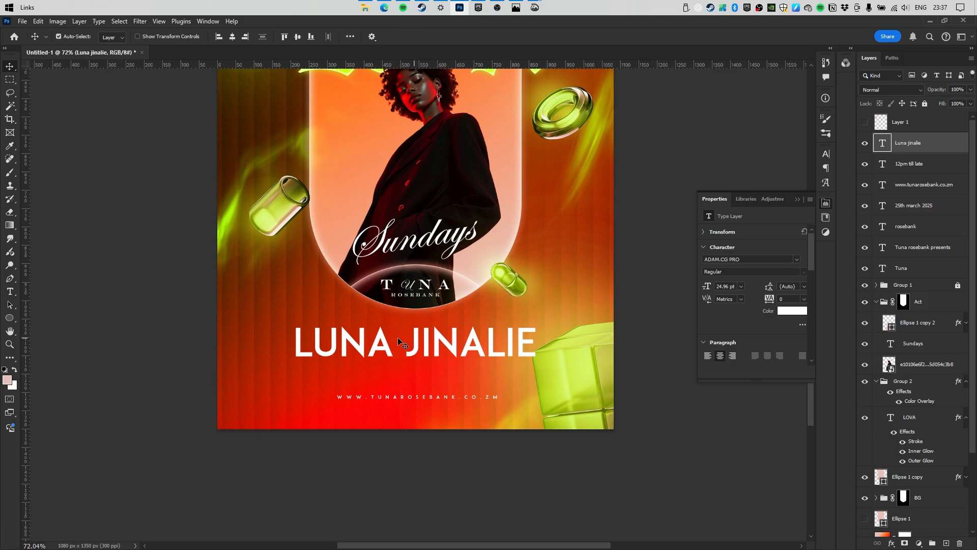
pyautogui.moveTo(398, 338); pyautogui.dragTo(398, 352)
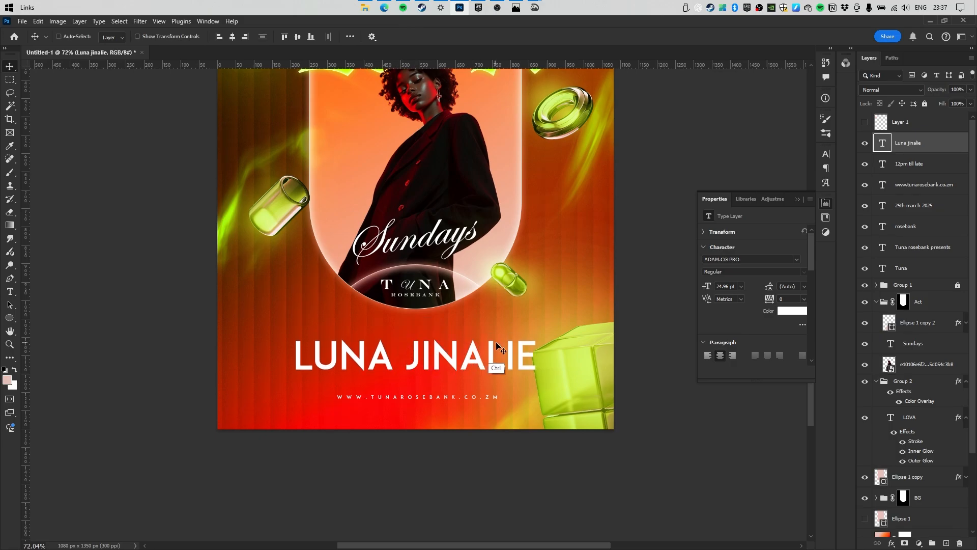
pyautogui.press('ctrl')
pyautogui.hotkey('ctrl', 't')
pyautogui.keyDown('alt'); pyautogui.moveTo(537, 356); pyautogui.dragTo(497, 363); pyautogui.keyUp('alt')
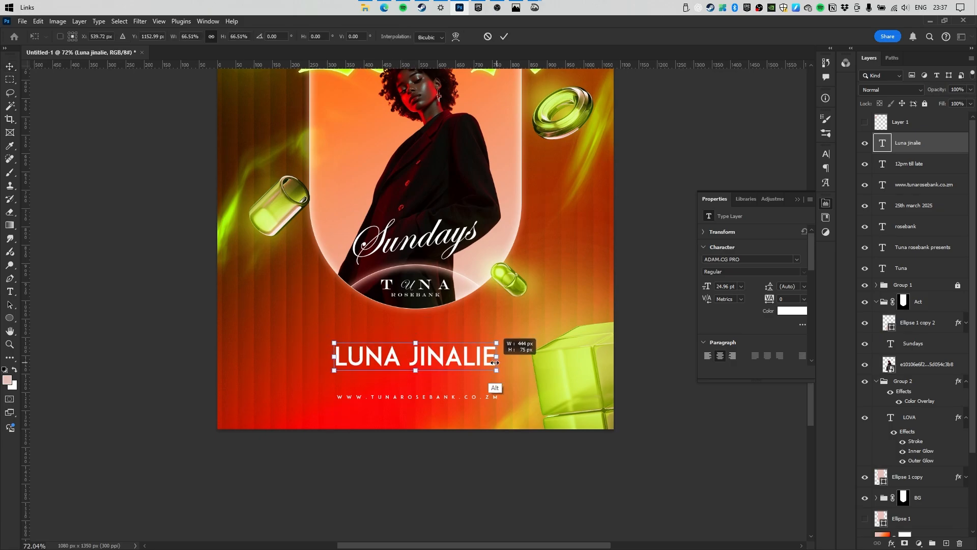
pyautogui.press('Return')
pyautogui.scroll(-1, 421, 302)
pyautogui.moveTo(421, 302); pyautogui.dragTo(429, 291)
# Duplicate the name line just above itself and retype the copy as STARRING.
pyautogui.keyDown('alt'); pyautogui.moveTo(422, 344); pyautogui.dragTo(423, 325); pyautogui.keyUp('alt')
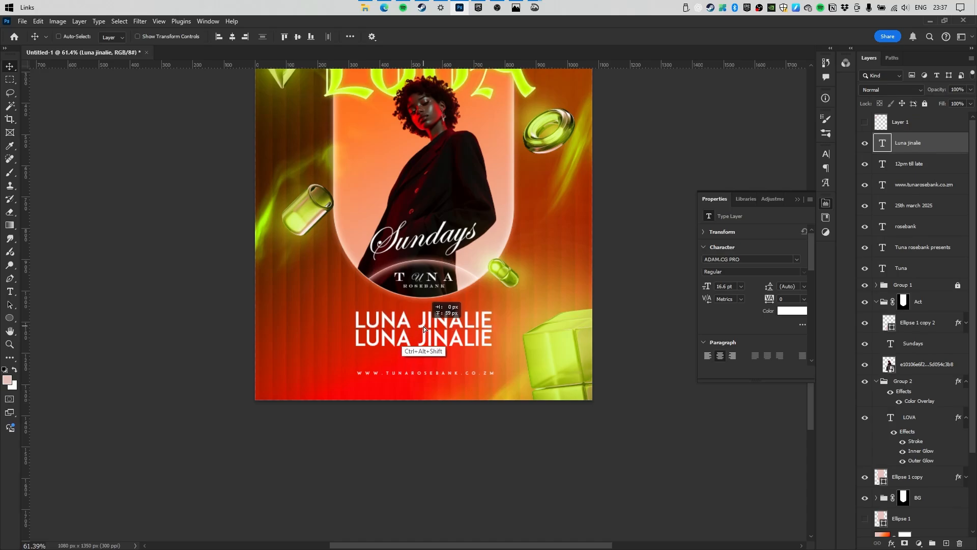
pyautogui.doubleClick(403, 318)
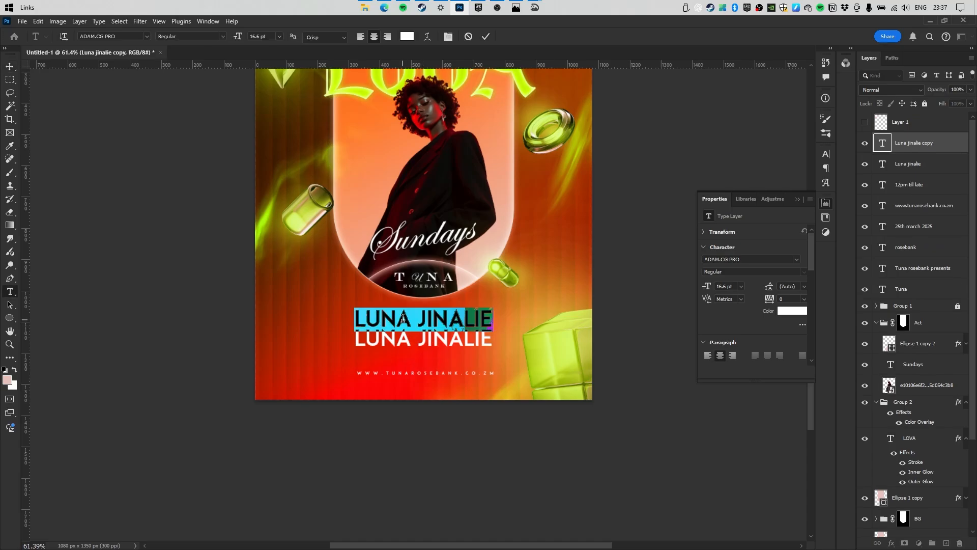
pyautogui.write('$STARRUBG')
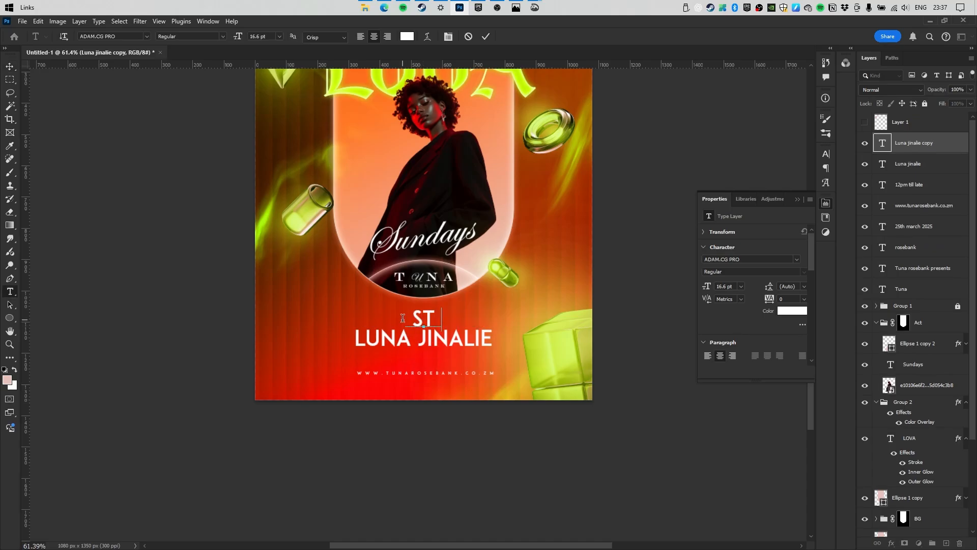
pyautogui.press('BackSpace')
pyautogui.press('BackSpace')
pyautogui.press('BackSpace')
pyautogui.press('BackSpace')
pyautogui.press('BackSpace')
pyautogui.write('RRING')
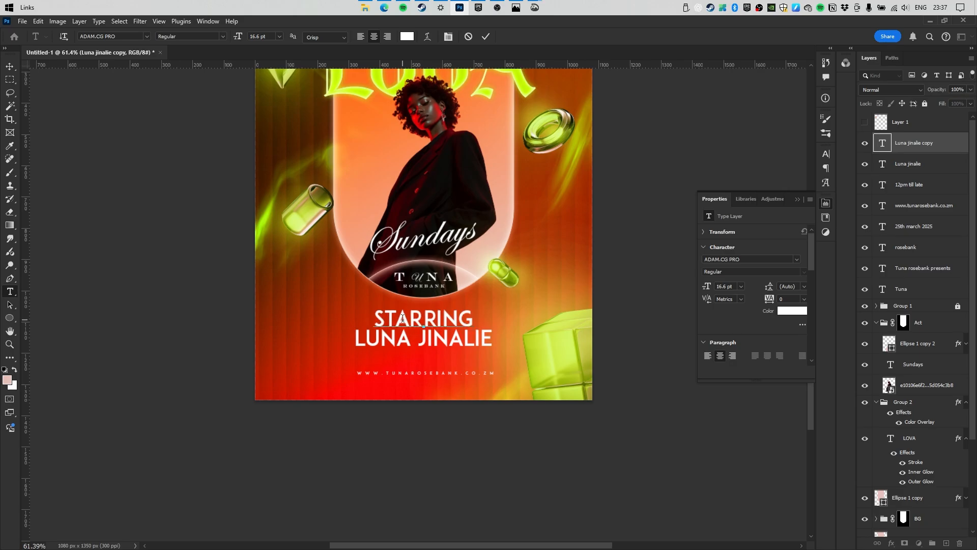
pyautogui.hotkey('ctrl', 'Return')
# Shrink STARRING into a small label above the name and view the whole poster.
pyautogui.hotkey('ctrl', 't')
pyautogui.moveTo(475, 321); pyautogui.dragTo(446, 320)
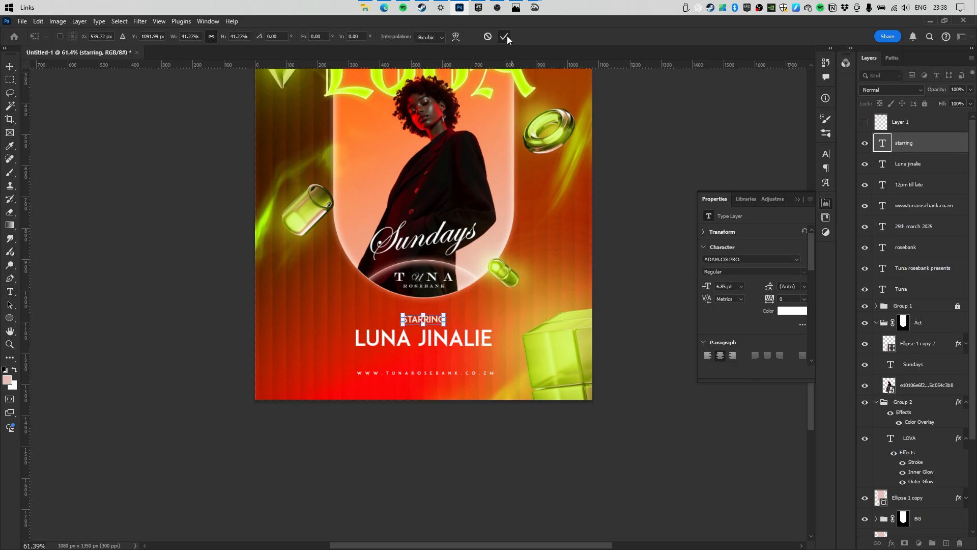
pyautogui.click(504, 37)
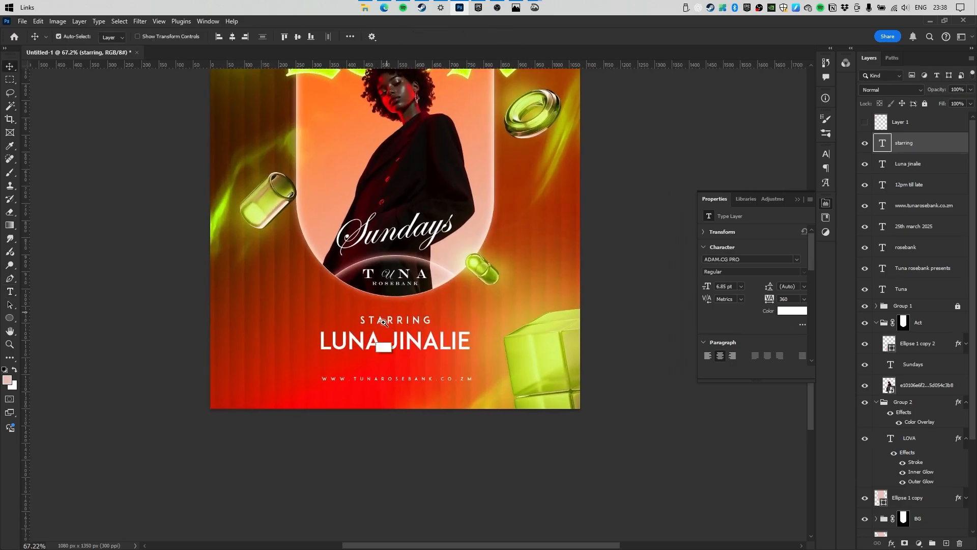
pyautogui.scroll(3, 417, 359)
pyautogui.keyDown('shift'); pyautogui.click(417, 359); pyautogui.keyUp('shift')
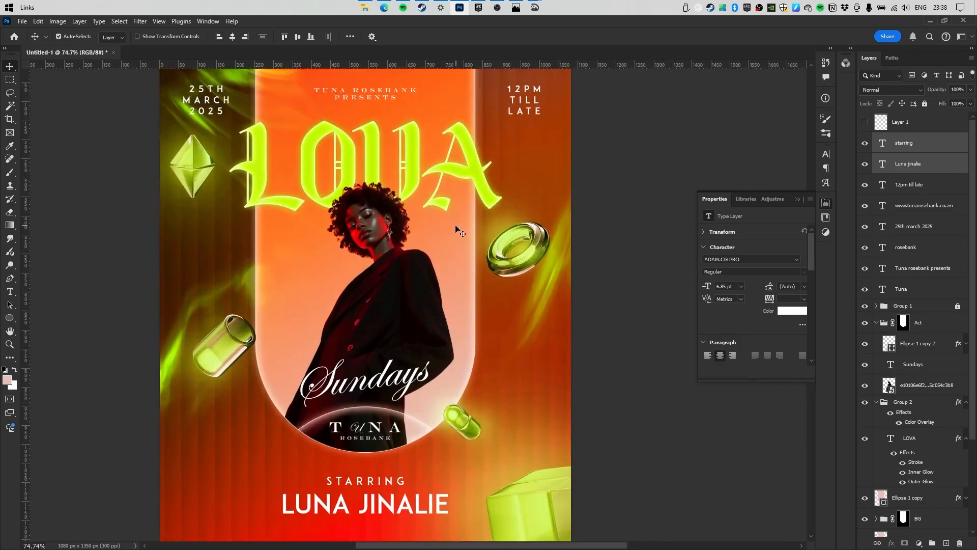
pyautogui.moveTo(420, 139); pyautogui.dragTo(389, 146)
pyautogui.click(390, 200)
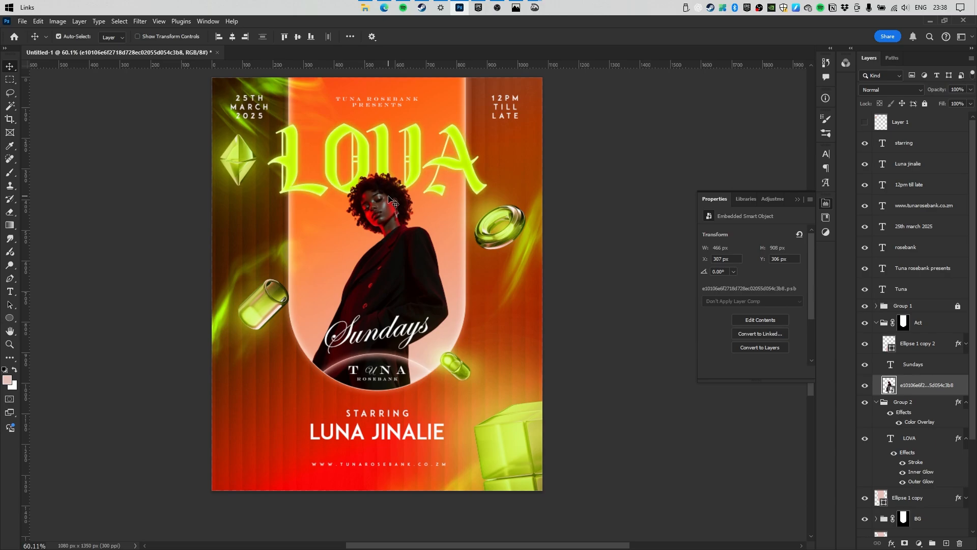
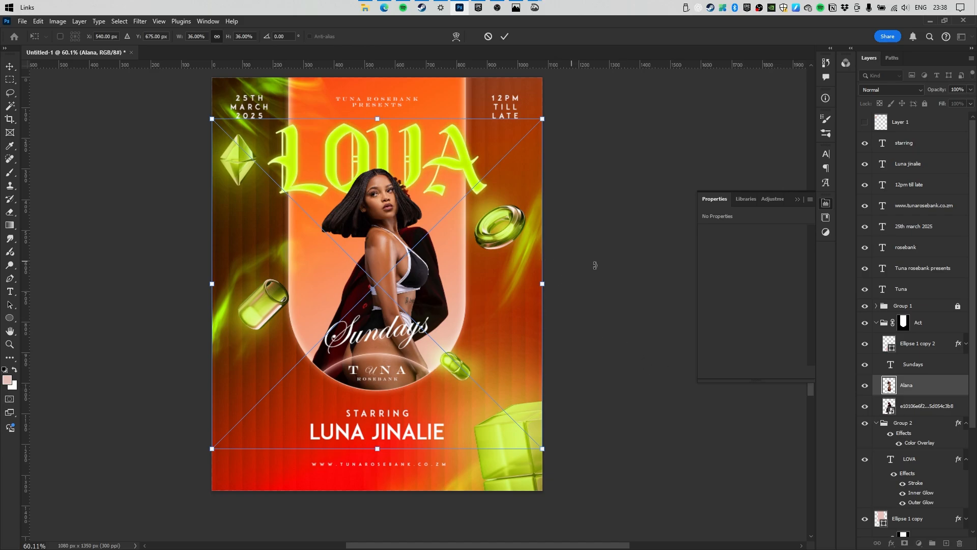
# Commit the Alana photo in the arch and nudge it slightly higher.
pyautogui.click(864, 405)
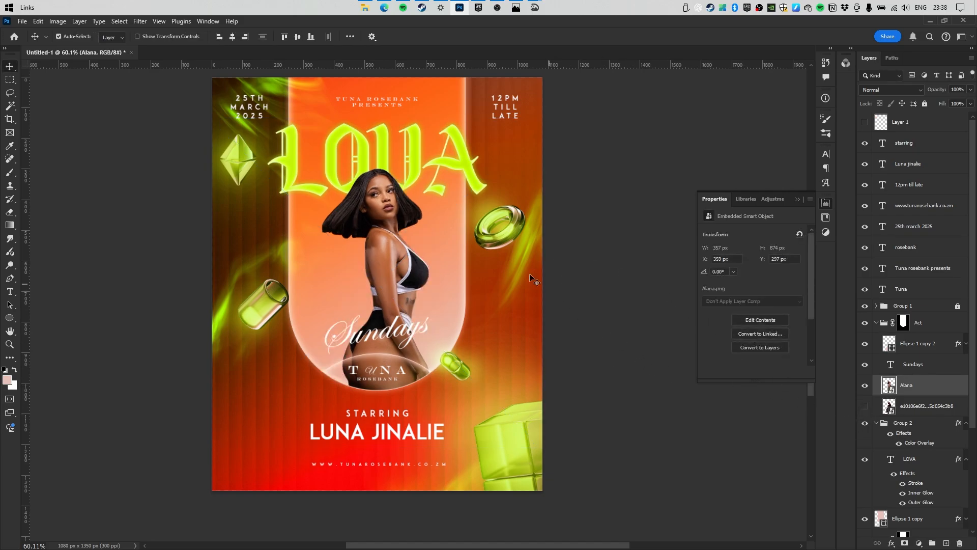
pyautogui.moveTo(391, 210)
pyautogui.mouseDown()
pyautogui.moveTo(371, 198)
pyautogui.moveTo(389, 202)
pyautogui.mouseUp()
pyautogui.moveTo(397, 332); pyautogui.dragTo(364, 332)
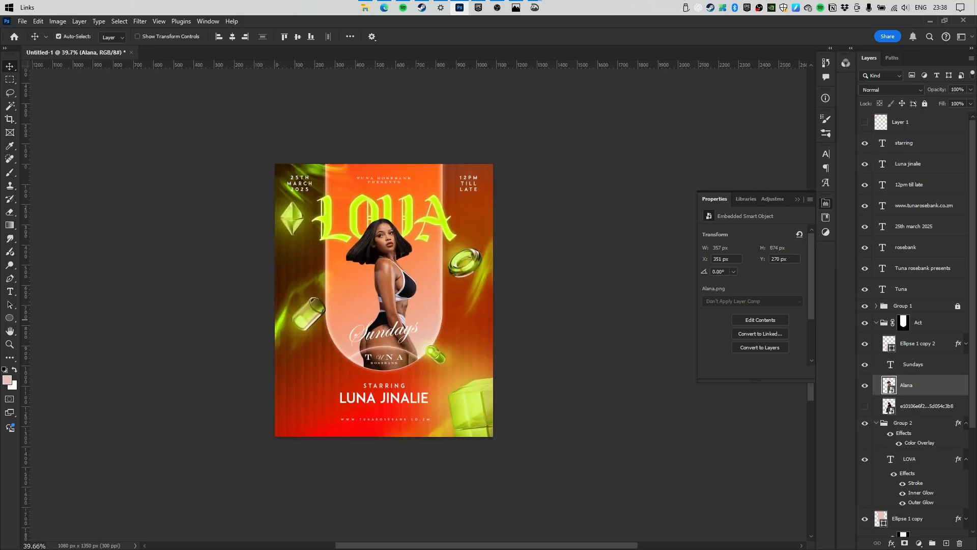
# Try placing and resizing the Ch'cco photo on the poster, then cancel the placement.
pyautogui.moveTo(976, 275); pyautogui.dragTo(374, 310)
pyautogui.moveTo(493, 300); pyautogui.dragTo(582, 299)
pyautogui.moveTo(342, 264); pyautogui.dragTo(398, 322)
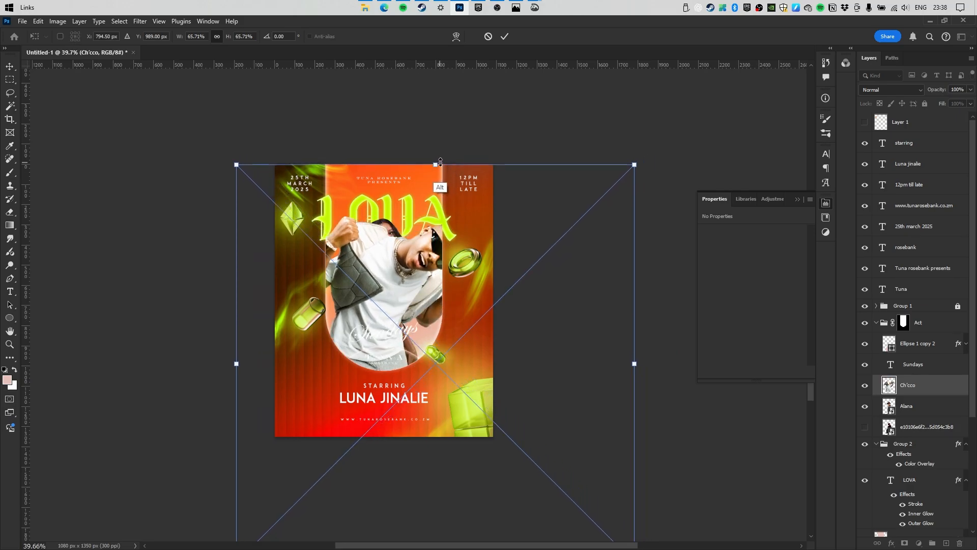
pyautogui.moveTo(434, 165); pyautogui.dragTo(435, 201)
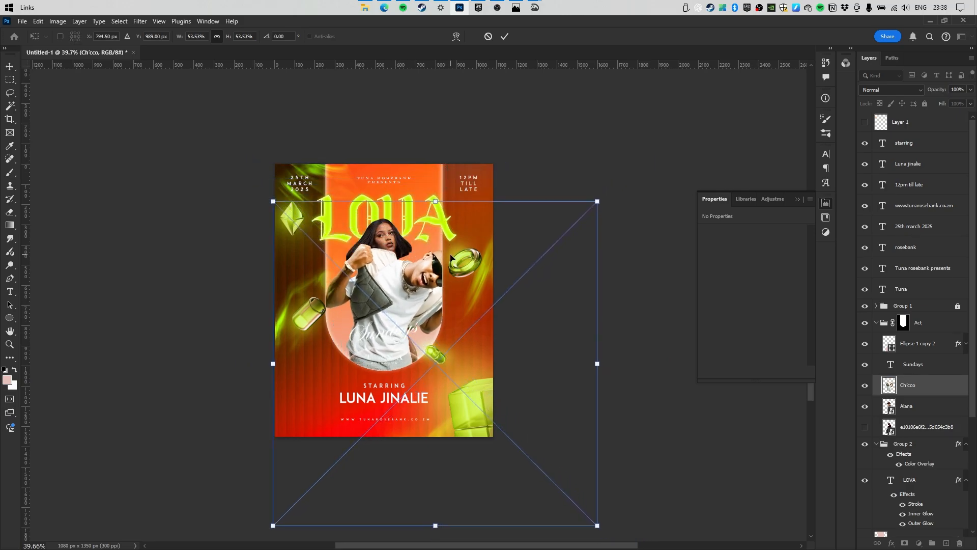
pyautogui.click(487, 40)
pyautogui.moveTo(391, 301); pyautogui.dragTo(413, 299)
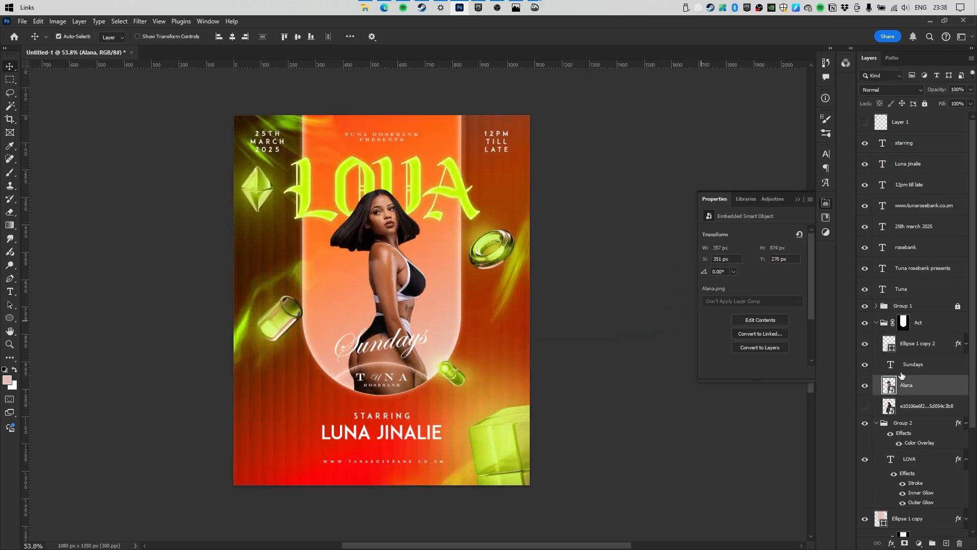
# Add a Gradient fill layer with both colour stops set to dark red.
pyautogui.click(918, 543)
pyautogui.click(911, 375)
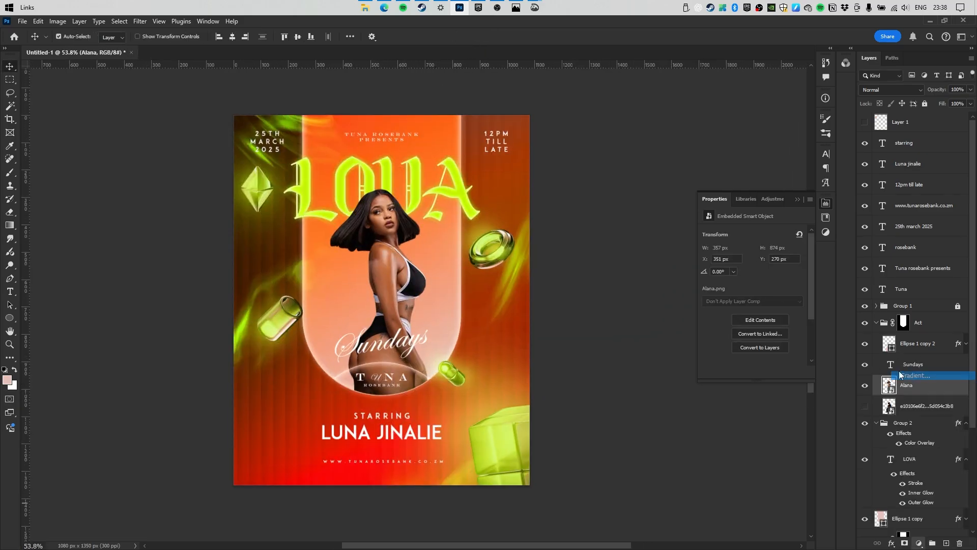
pyautogui.click(651, 141)
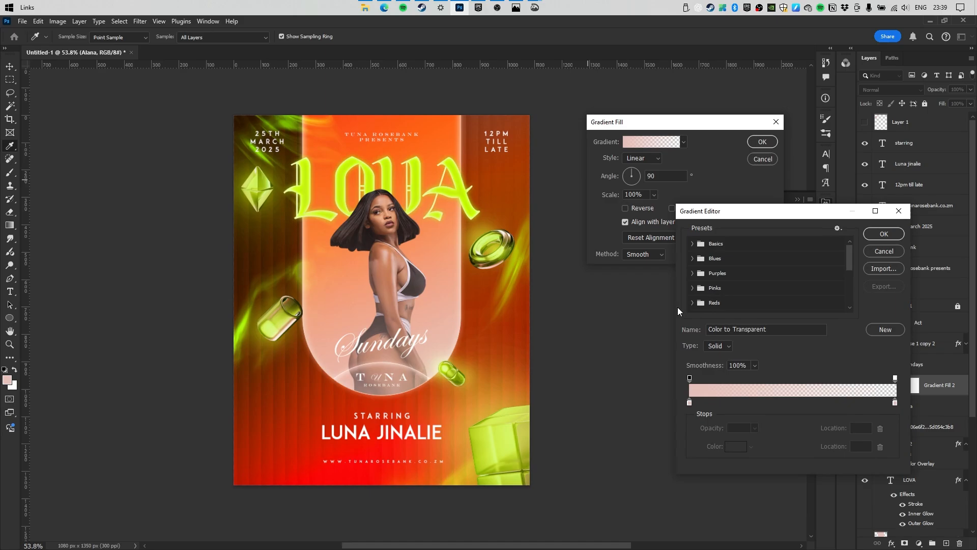
pyautogui.doubleClick(689, 402)
pyautogui.click(691, 257)
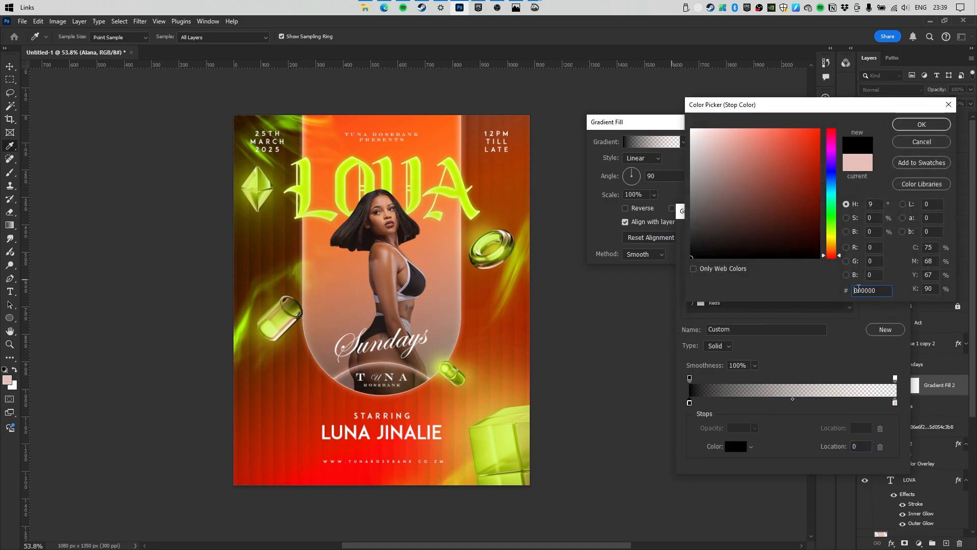
pyautogui.moveTo(771, 236); pyautogui.dragTo(845, 218)
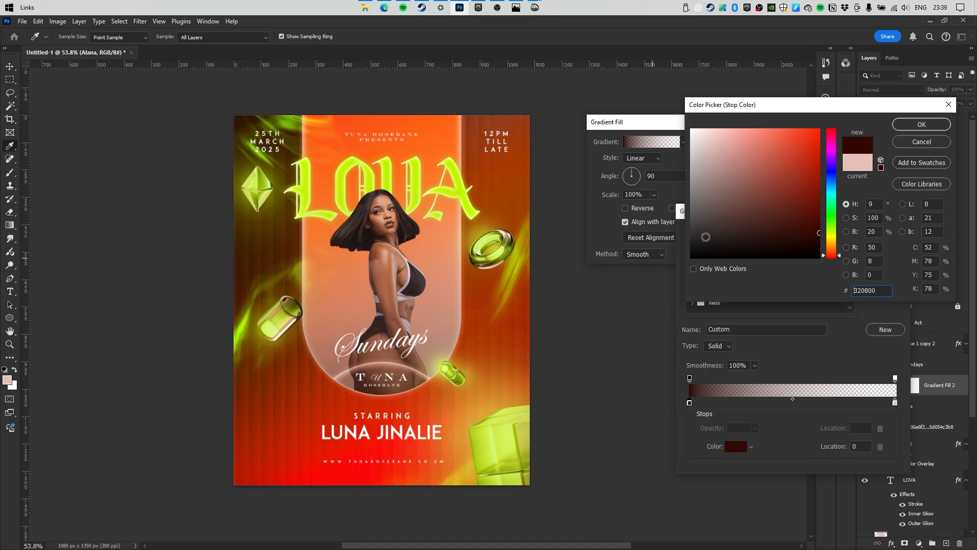
pyautogui.click(922, 124)
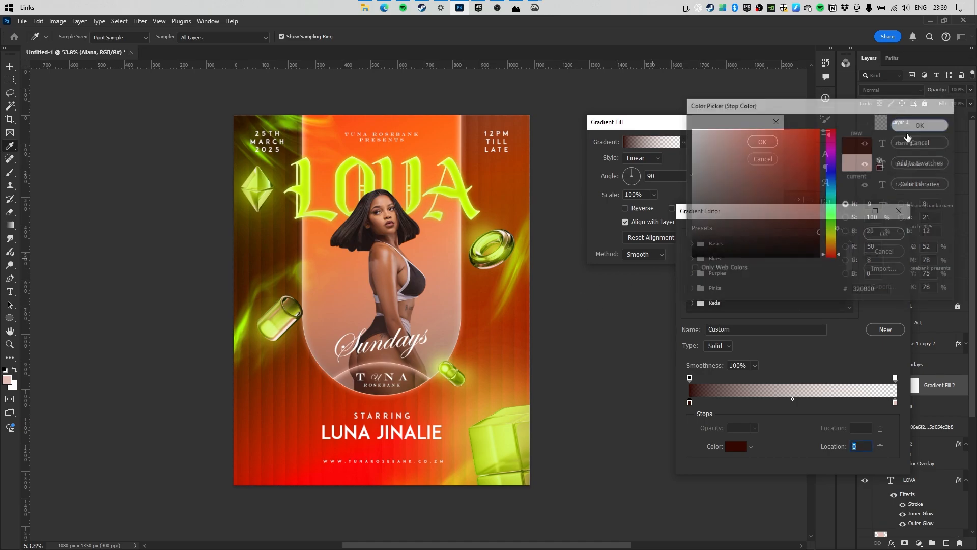
pyautogui.doubleClick(895, 402)
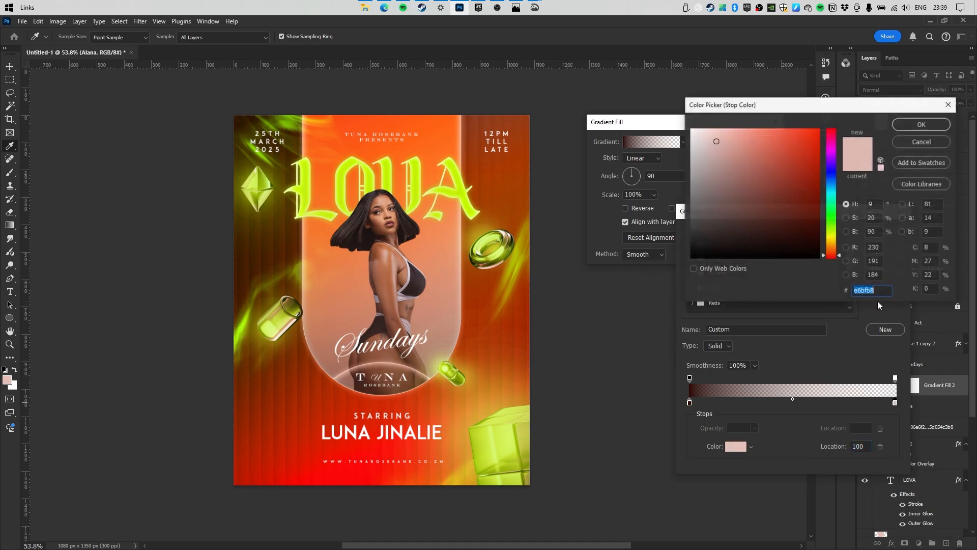
pyautogui.moveTo(789, 185); pyautogui.dragTo(860, 237)
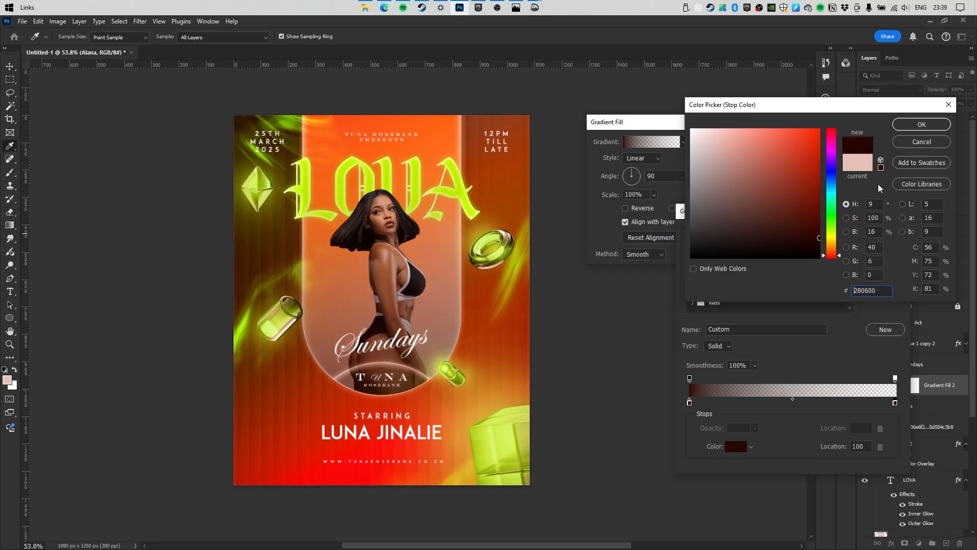
pyautogui.click(914, 128)
pyautogui.click(884, 233)
# Set the gradient scale to 24%, shift it lower on the arch, and apply it.
pyautogui.click(654, 194)
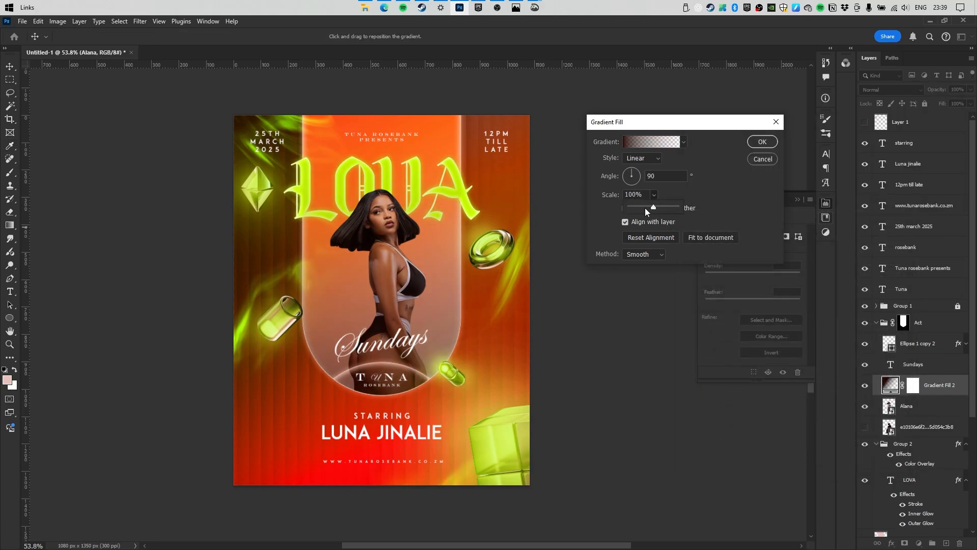
pyautogui.moveTo(645, 209); pyautogui.dragTo(639, 207)
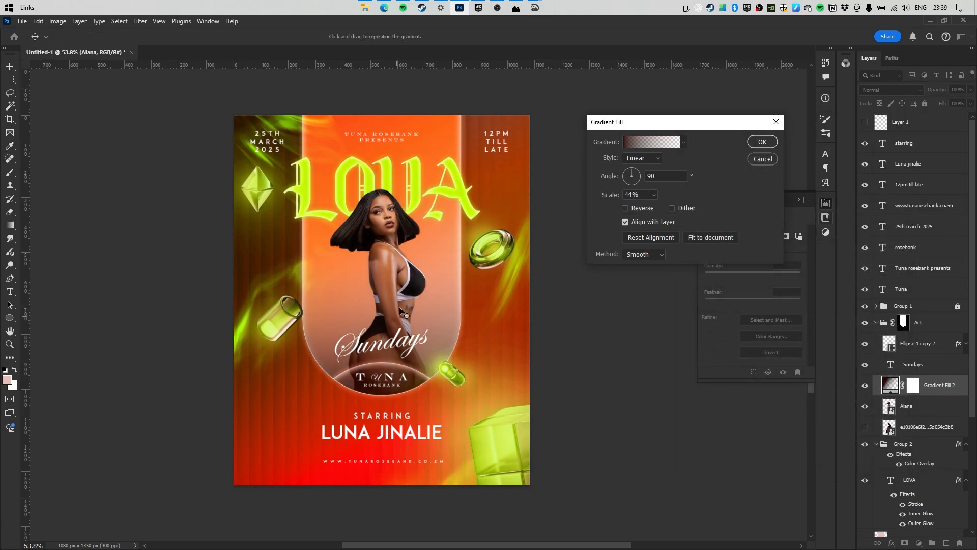
pyautogui.click(656, 194)
pyautogui.moveTo(649, 207); pyautogui.dragTo(647, 207)
pyautogui.moveTo(489, 301); pyautogui.dragTo(490, 317)
pyautogui.click(762, 142)
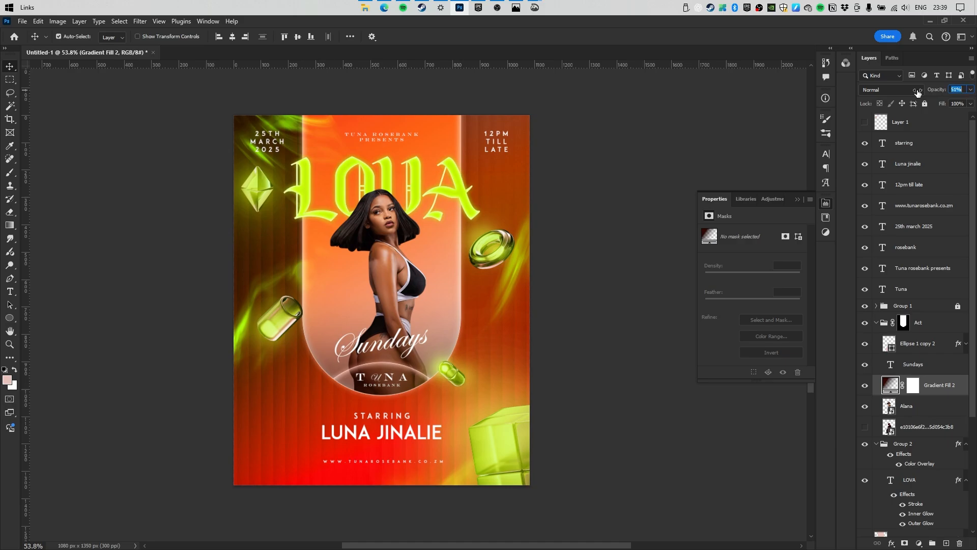
# Place the Ch'cco photo enlarged inside the arch and hide the Alana layer.
pyautogui.click(884, 407)
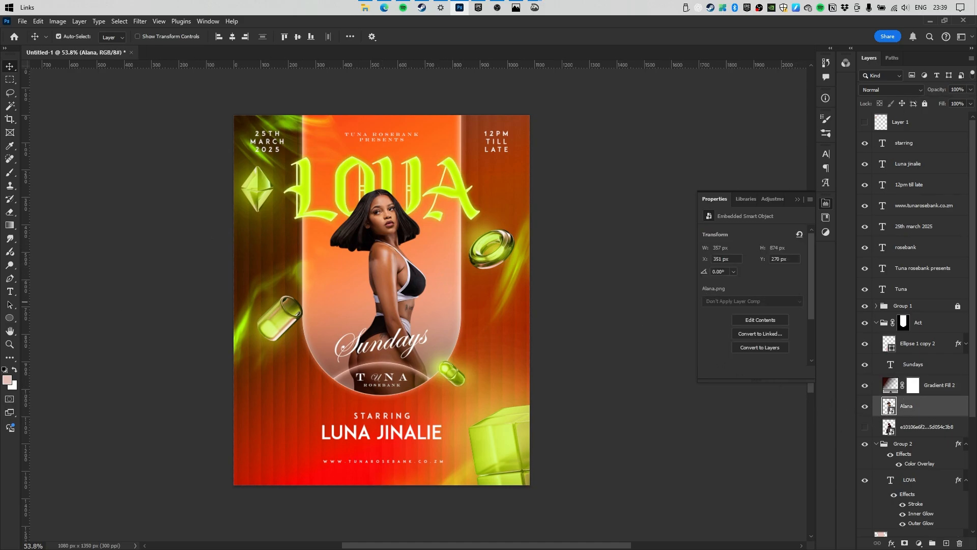
pyautogui.moveTo(382, 286); pyautogui.dragTo(429, 354)
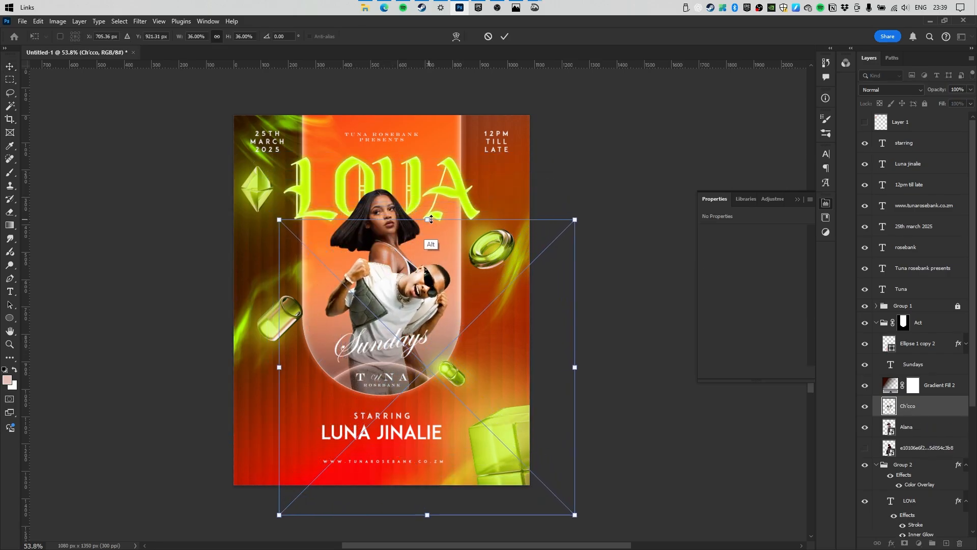
pyautogui.moveTo(427, 220); pyautogui.dragTo(426, 173)
pyautogui.moveTo(383, 281)
pyautogui.mouseDown()
pyautogui.moveTo(396, 283)
pyautogui.moveTo(385, 275)
pyautogui.mouseUp()
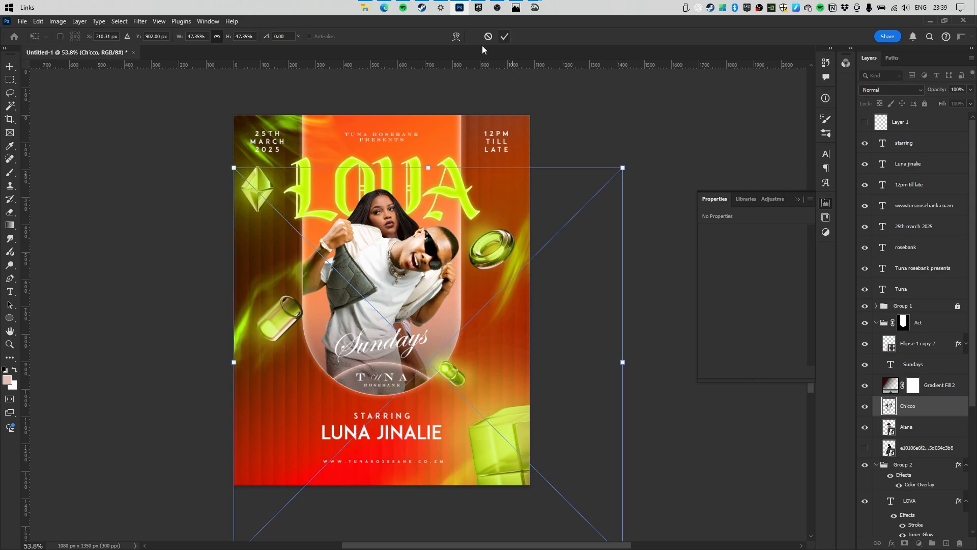
pyautogui.click(504, 36)
pyautogui.click(864, 427)
# Slightly rescale the Ch'cco photo with Free Transform.
pyautogui.moveTo(388, 247); pyautogui.dragTo(426, 258)
pyautogui.hotkey('ctrl', 't')
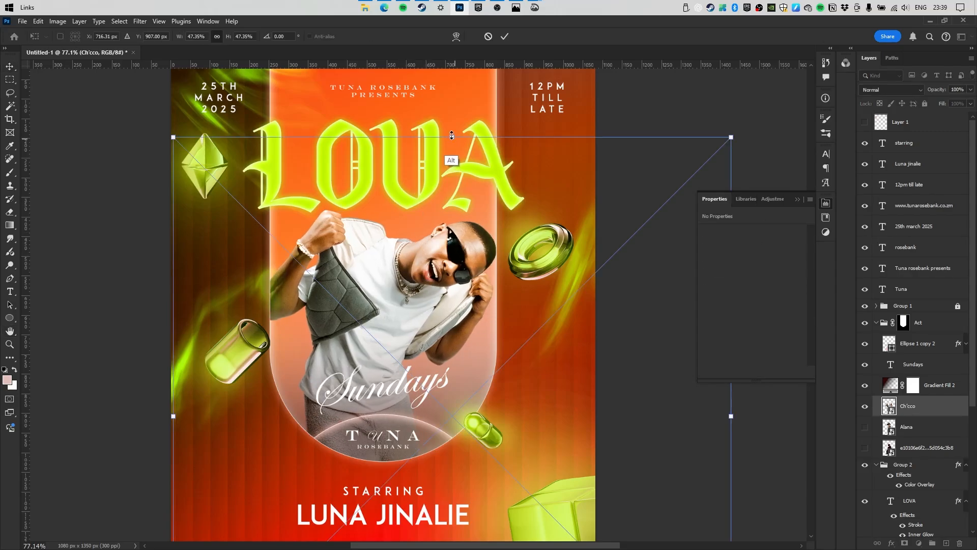
pyautogui.moveTo(452, 135); pyautogui.dragTo(451, 132)
pyautogui.press('Return')
pyautogui.click(903, 323)
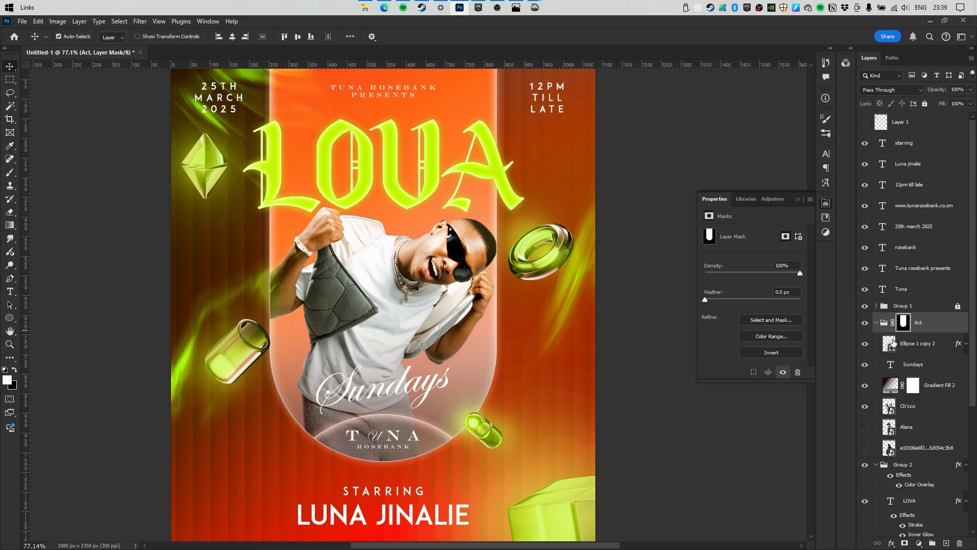
# Erase the Act group mask with a 130 px brush so the raised arm extends past the arch.
pyautogui.click(9, 213)
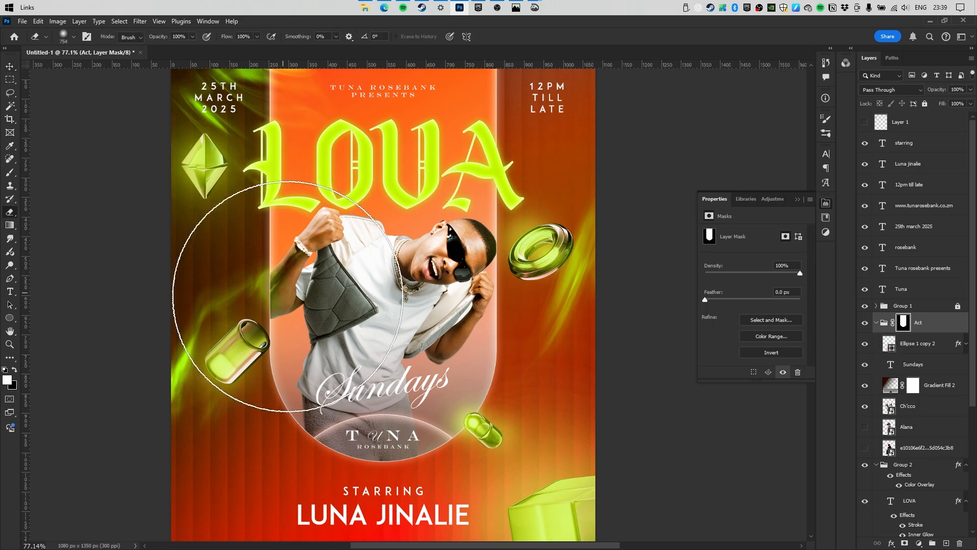
pyautogui.moveTo(321, 285)
pyautogui.mouseDown()
pyautogui.moveTo(253, 284)
pyautogui.moveTo(262, 268)
pyautogui.mouseUp()
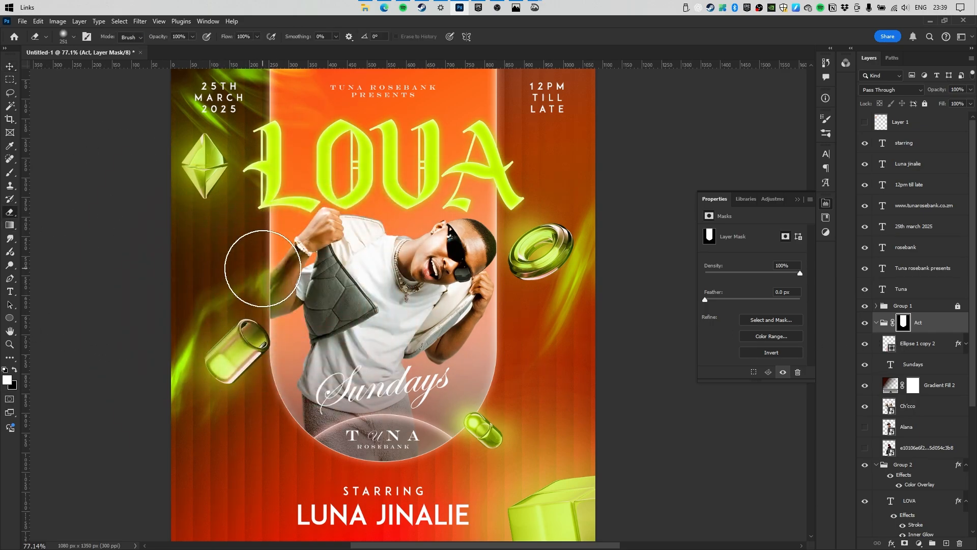
pyautogui.rightClick(288, 298)
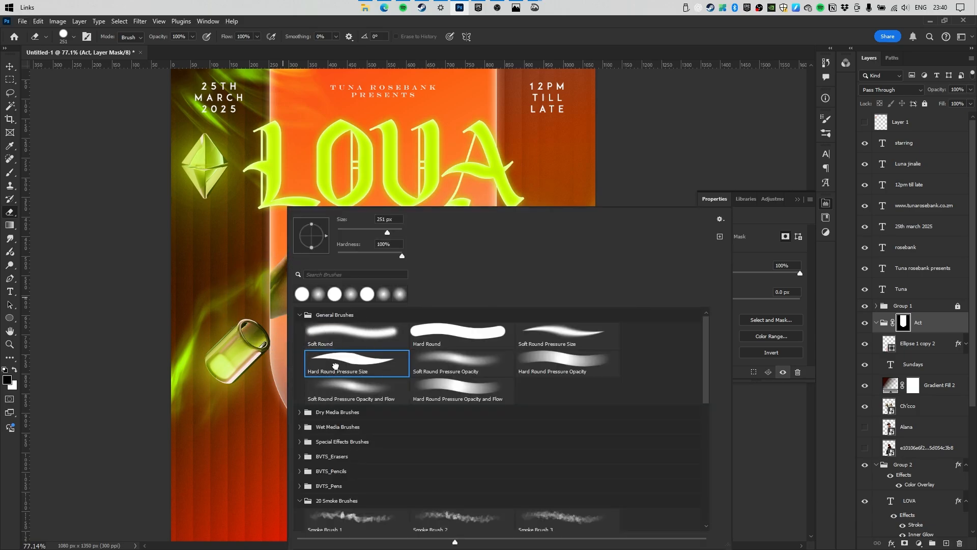
pyautogui.moveTo(263, 307); pyautogui.dragTo(246, 305)
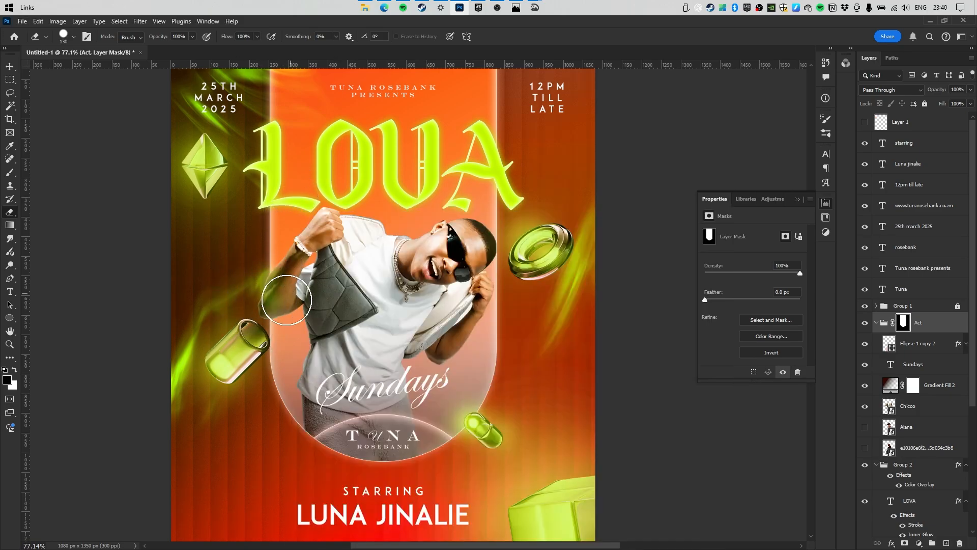
pyautogui.moveTo(516, 236)
pyautogui.mouseDown()
pyautogui.moveTo(487, 253)
pyautogui.moveTo(486, 245)
pyautogui.mouseUp()
pyautogui.press(']')
# Select the Gradient Fill 2 layer and lock it.
pyautogui.click(9, 66)
pyautogui.click(459, 269)
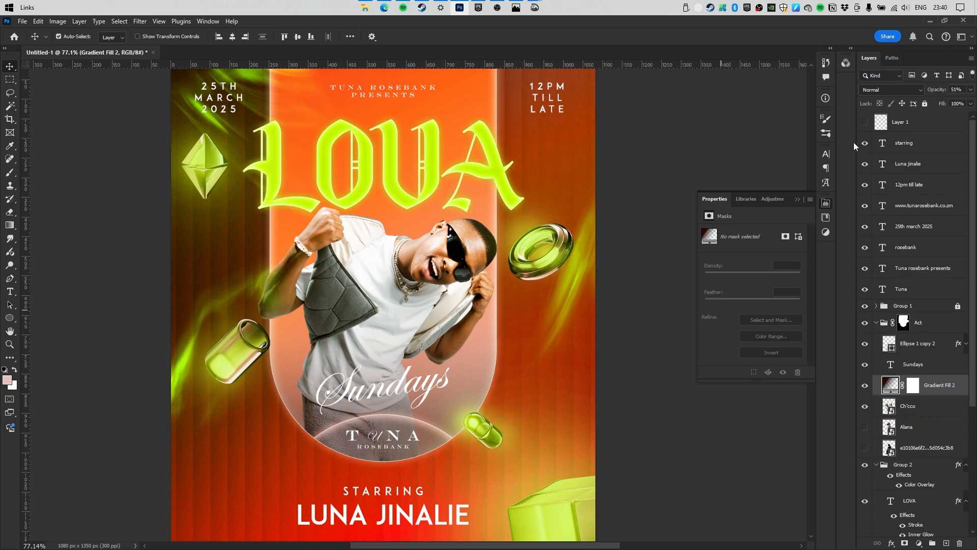
pyautogui.click(926, 103)
# Shift the Ch'cco photo sideways and hide it, leaving the pink-haired performer in the arch.
pyautogui.moveTo(439, 273)
pyautogui.mouseDown()
pyautogui.moveTo(447, 273)
pyautogui.moveTo(419, 273)
pyautogui.moveTo(463, 273)
pyautogui.moveTo(437, 272)
pyautogui.mouseUp()
pyautogui.scroll(-2, 436, 271)
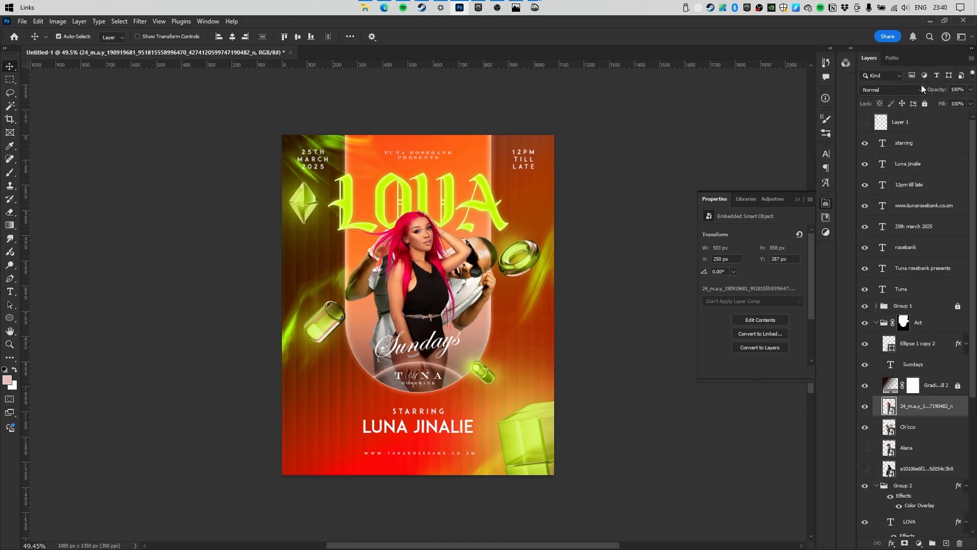
pyautogui.click(957, 90)
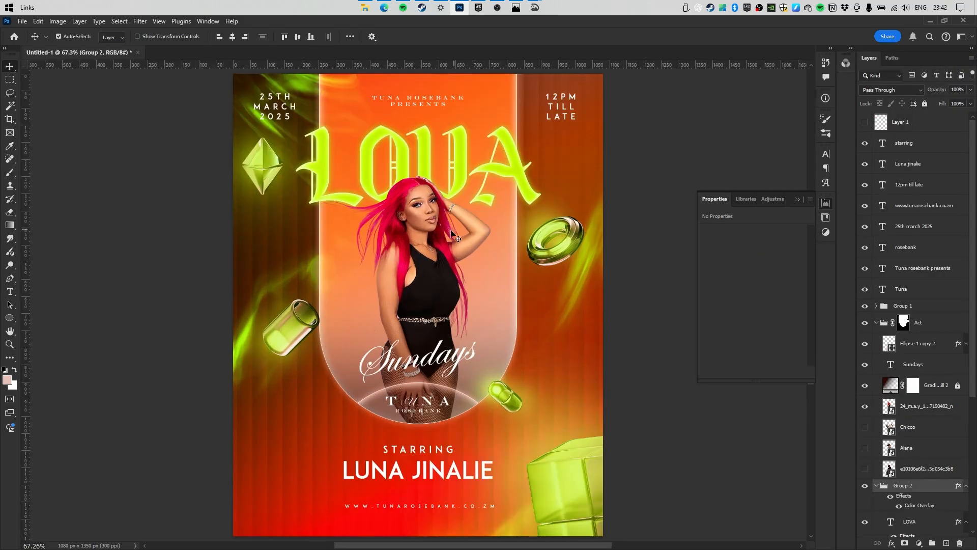
pyautogui.scroll(-3, 440, 239)
pyautogui.scroll(2, 420, 236)
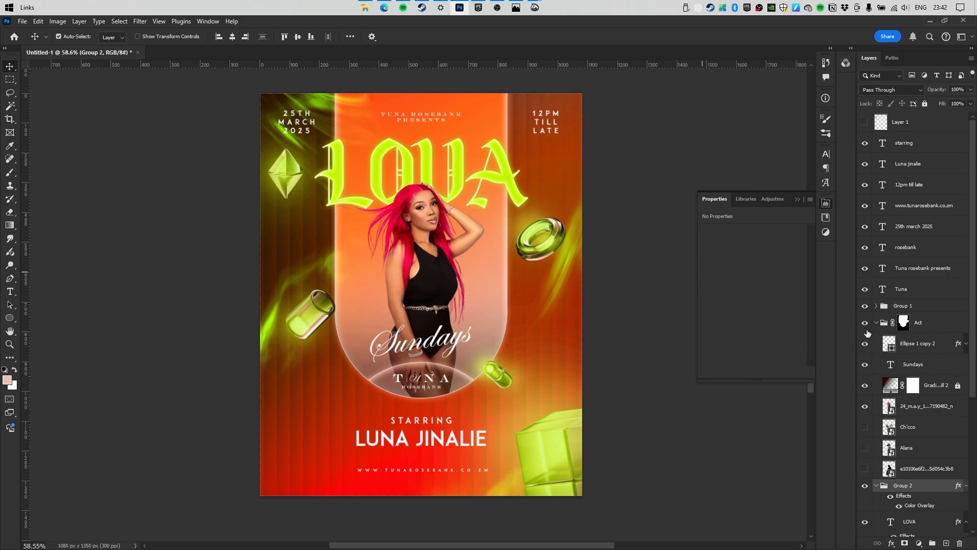
# Expand Group 1 and shift the copied Hue/Saturation layer's hue toward yellow.
pyautogui.click(874, 307)
pyautogui.click(876, 306)
pyautogui.click(878, 322)
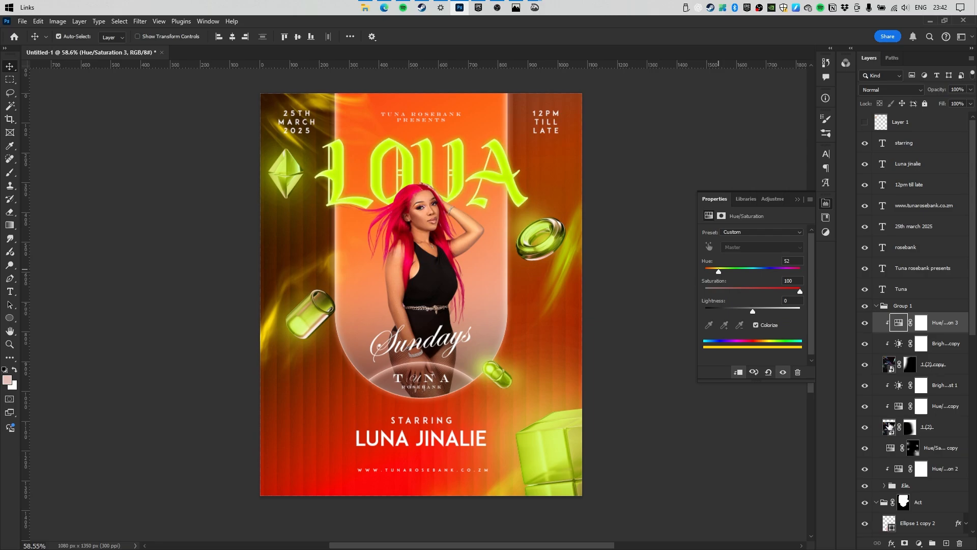
pyautogui.click(921, 405)
pyautogui.moveTo(713, 270); pyautogui.dragTo(716, 270)
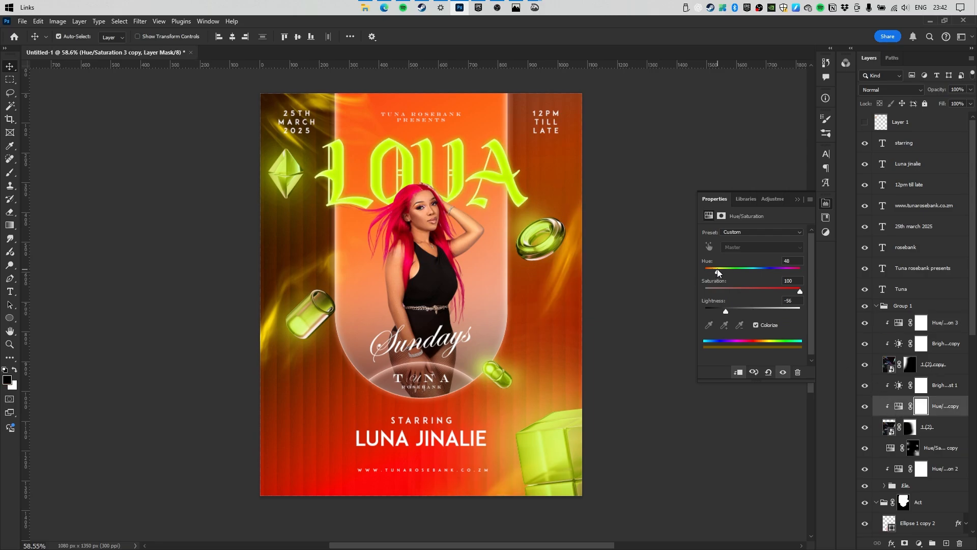
pyautogui.scroll(-10, 967, 304)
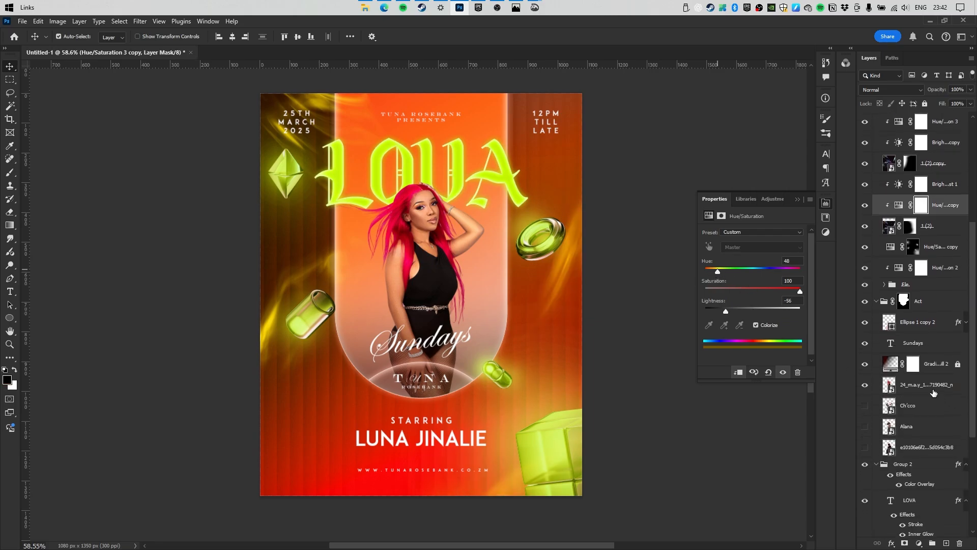
# Adjust the green gems' Hue/Saturation hue until they turn gold.
pyautogui.click(913, 247)
pyautogui.moveTo(714, 270); pyautogui.dragTo(713, 272)
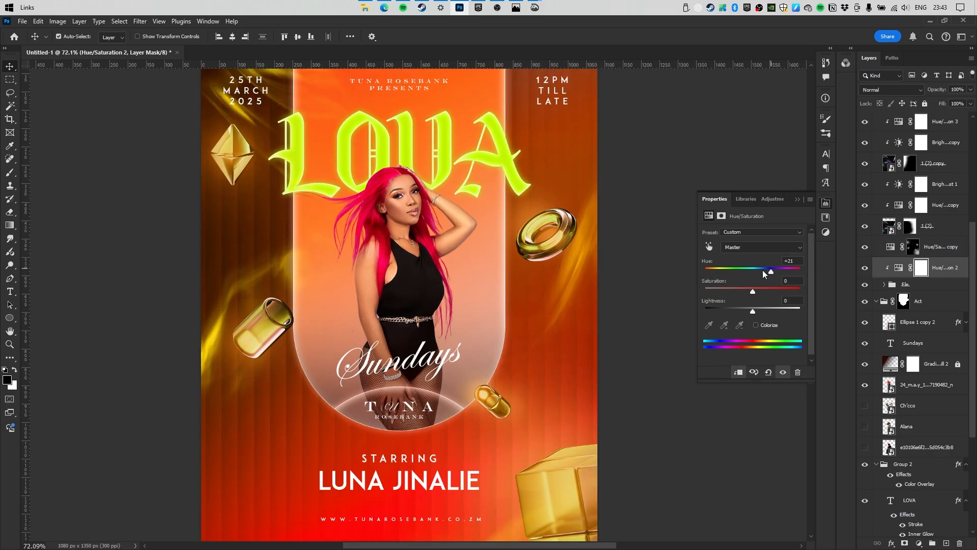
pyautogui.moveTo(762, 270); pyautogui.dragTo(765, 269)
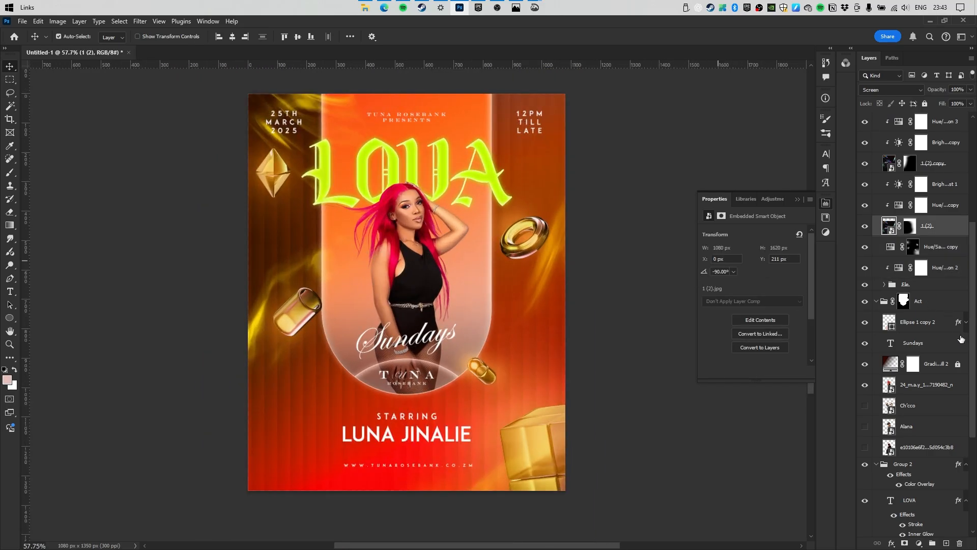
pyautogui.scroll(-5, 973, 339)
# Change the LOVA group's Color Overlay to orange-gold #ffc045.
pyautogui.click(919, 304)
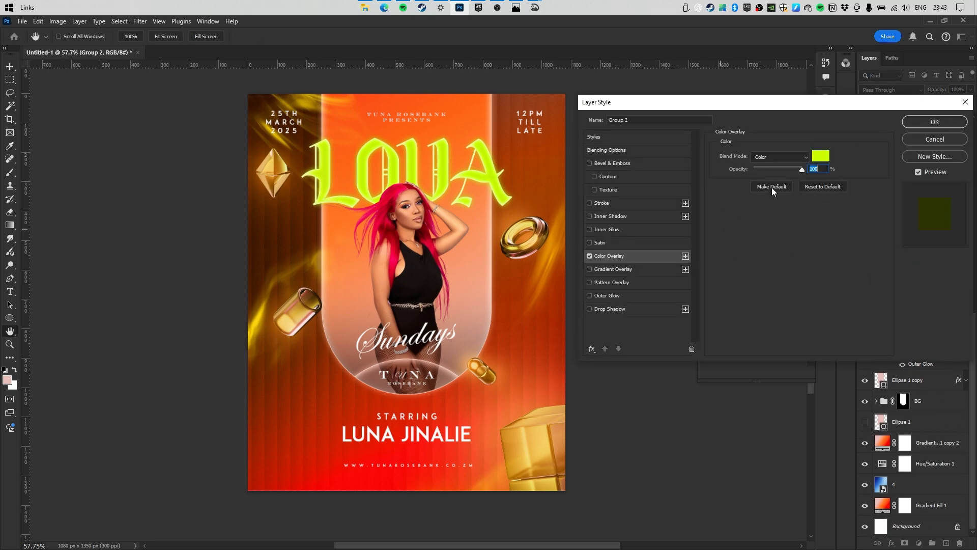
pyautogui.click(826, 160)
pyautogui.click(508, 236)
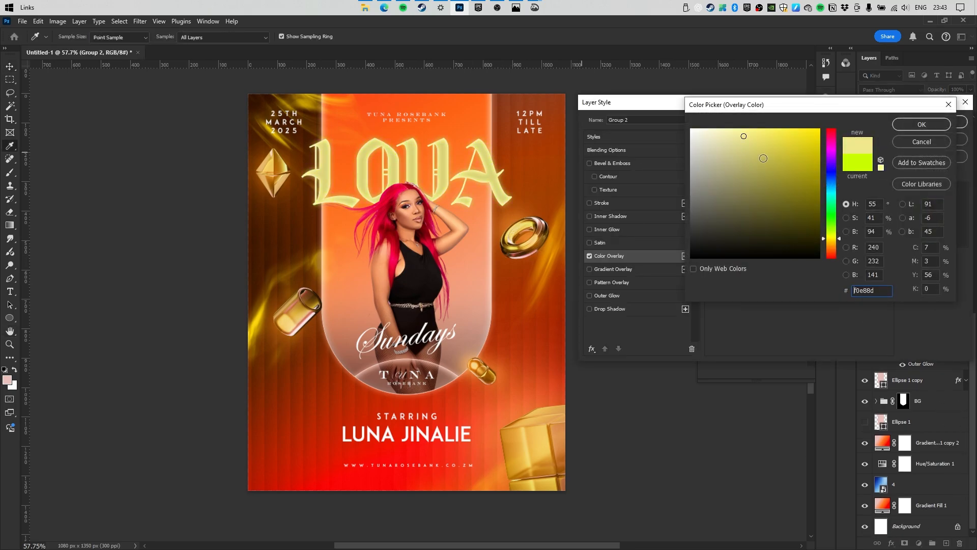
pyautogui.click(835, 246)
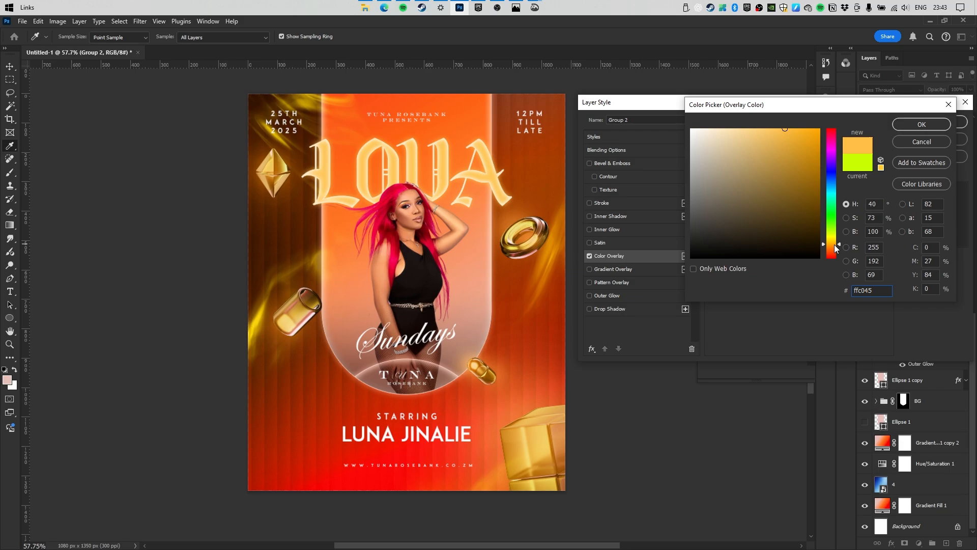
pyautogui.click(921, 124)
pyautogui.press('Return')
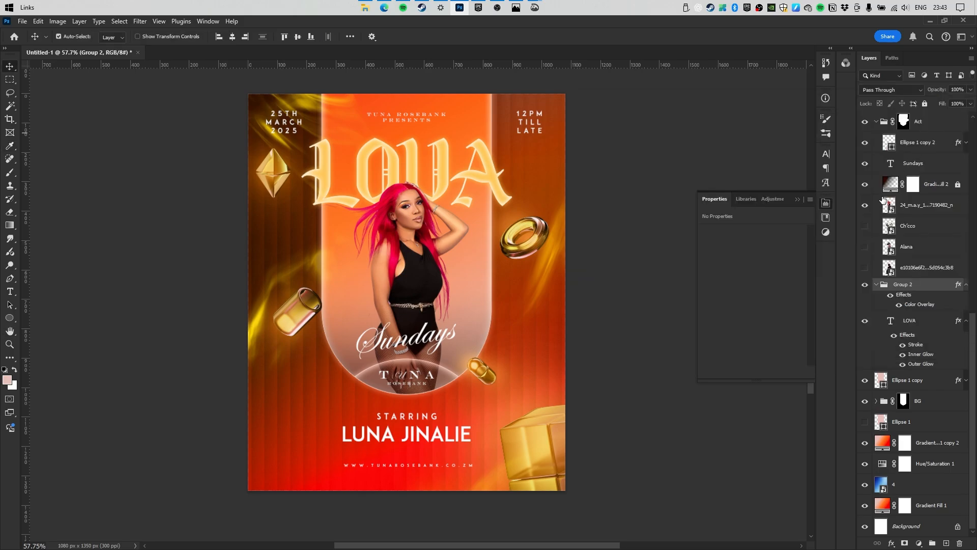
pyautogui.click(919, 427)
# Duplicate the BG group and merge the copy into Layer 2.
pyautogui.click(925, 404)
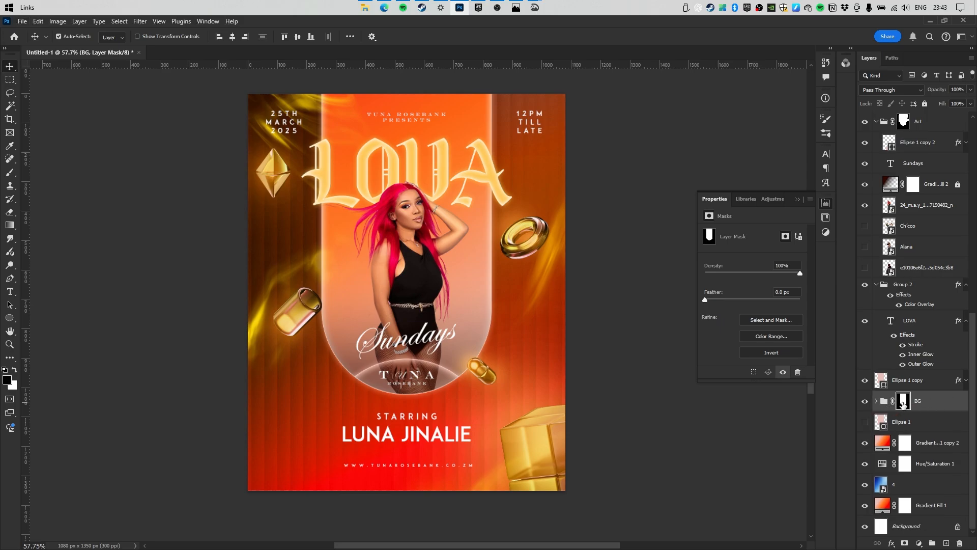
pyautogui.hotkey('ctrl', 'j')
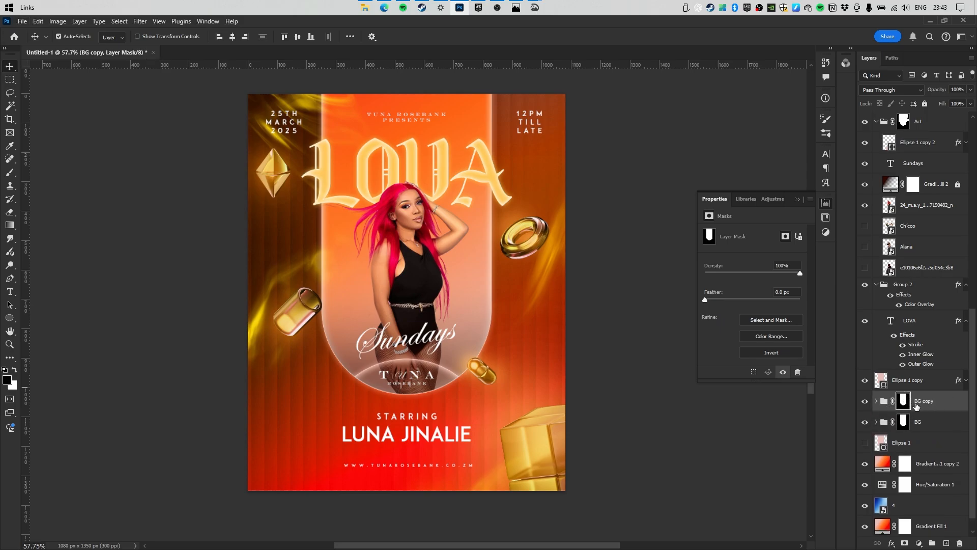
pyautogui.hotkey('ctrl', 'e')
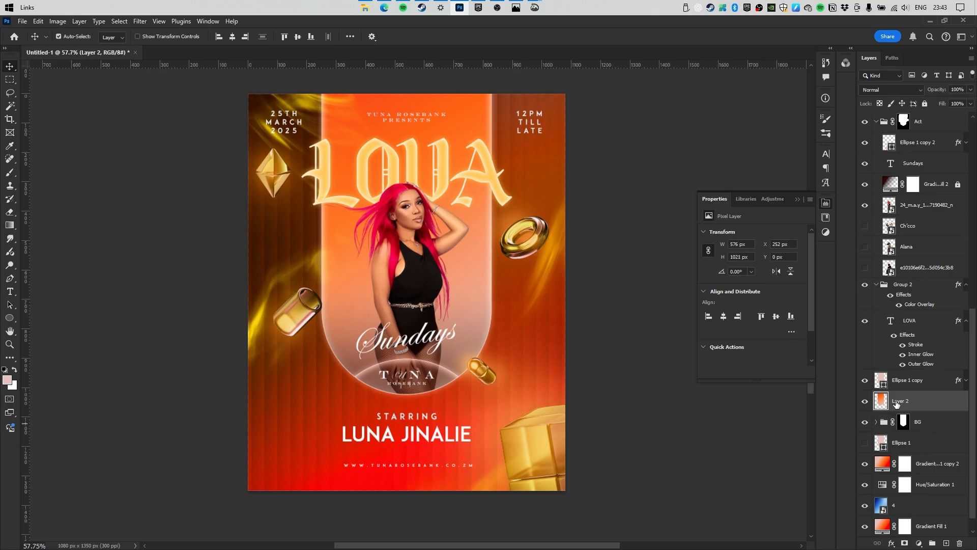
pyautogui.hotkey('ctrl', 'z')
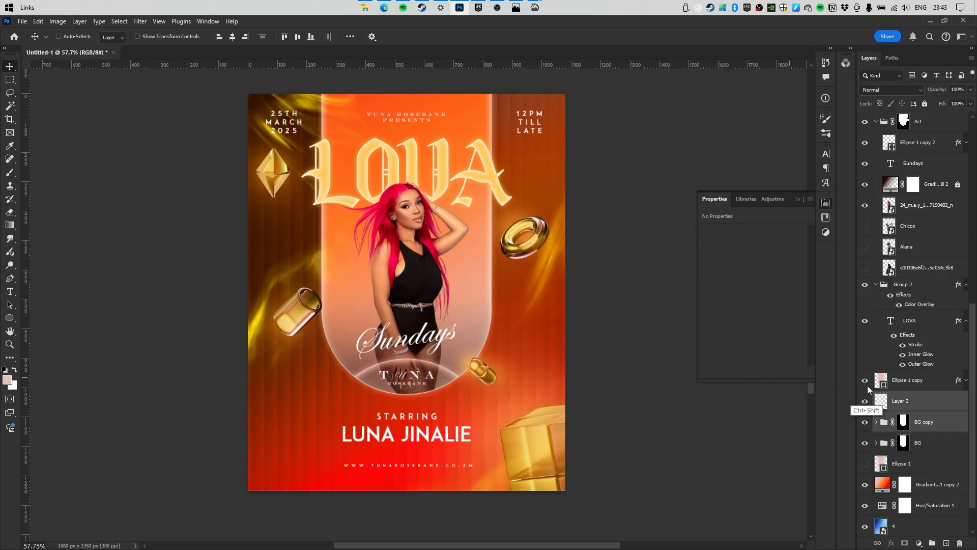
pyautogui.hotkey('ctrl', 'shift', 'z')
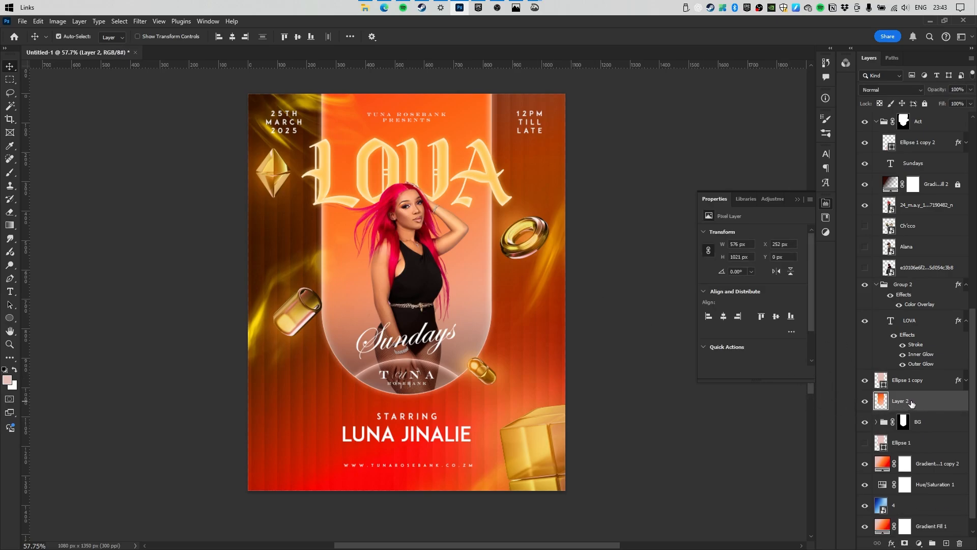
# Move Layer 2 to the top of the stack and set its blend mode to Screen.
pyautogui.moveTo(911, 401); pyautogui.dragTo(919, 116)
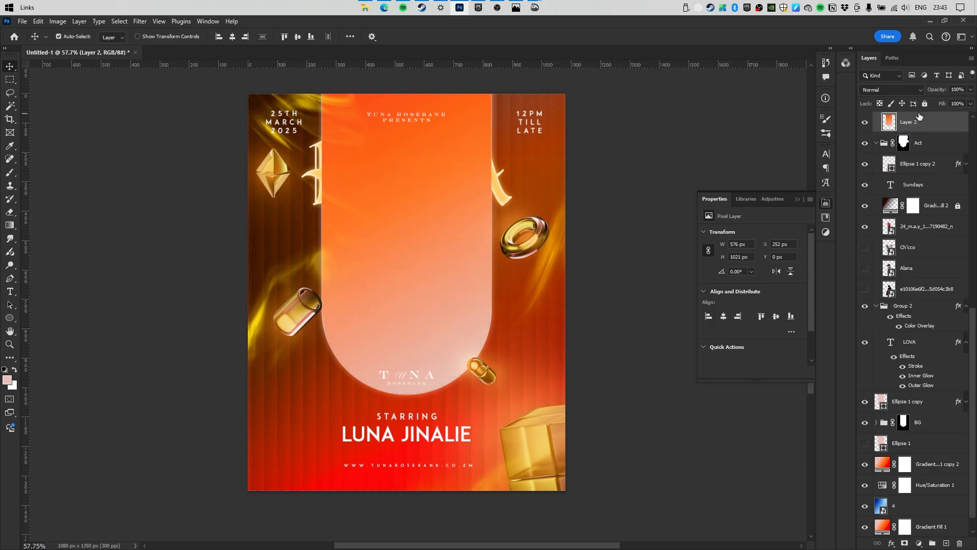
pyautogui.click(874, 90)
pyautogui.click(872, 188)
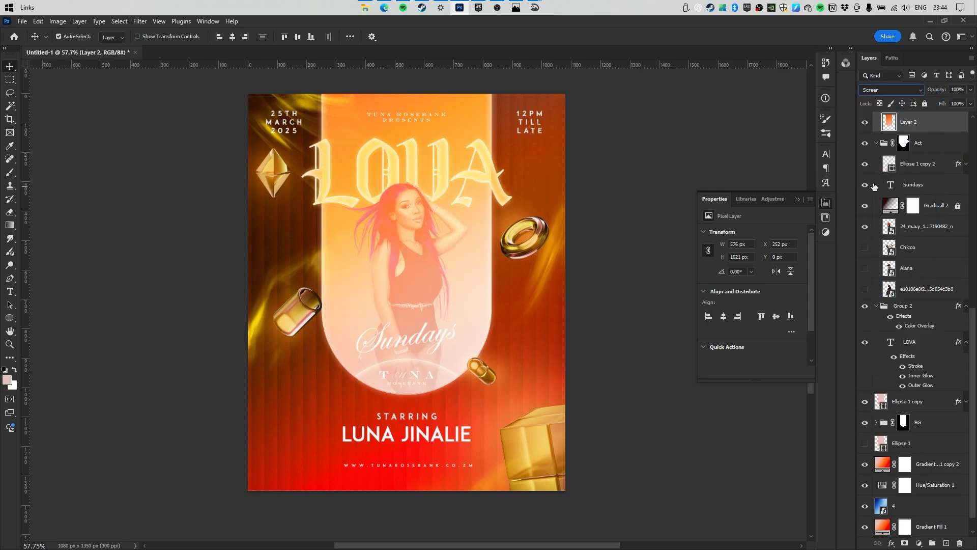
# Apply a Gaussian Blur of about 36 px radius to Layer 2.
pyautogui.click(141, 22)
pyautogui.moveTo(167, 170)
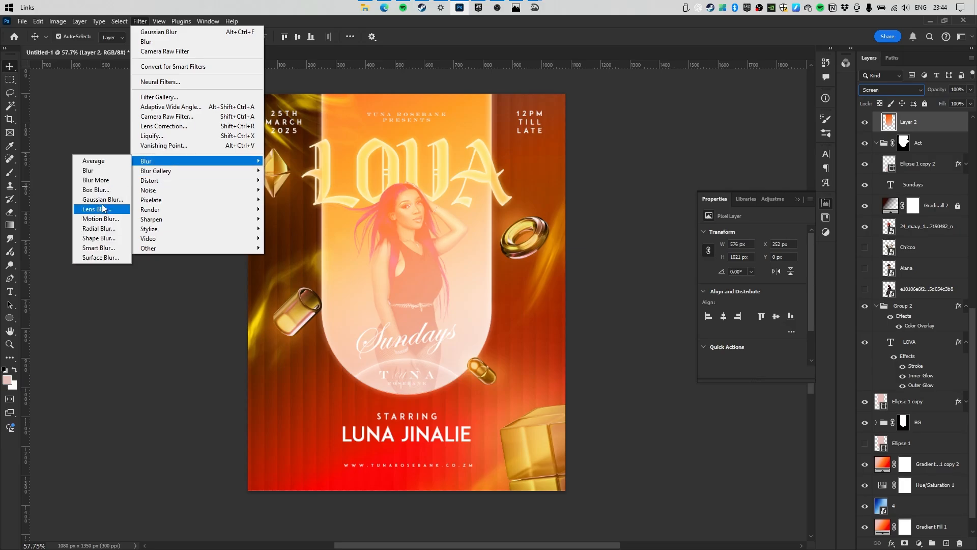
pyautogui.click(104, 210)
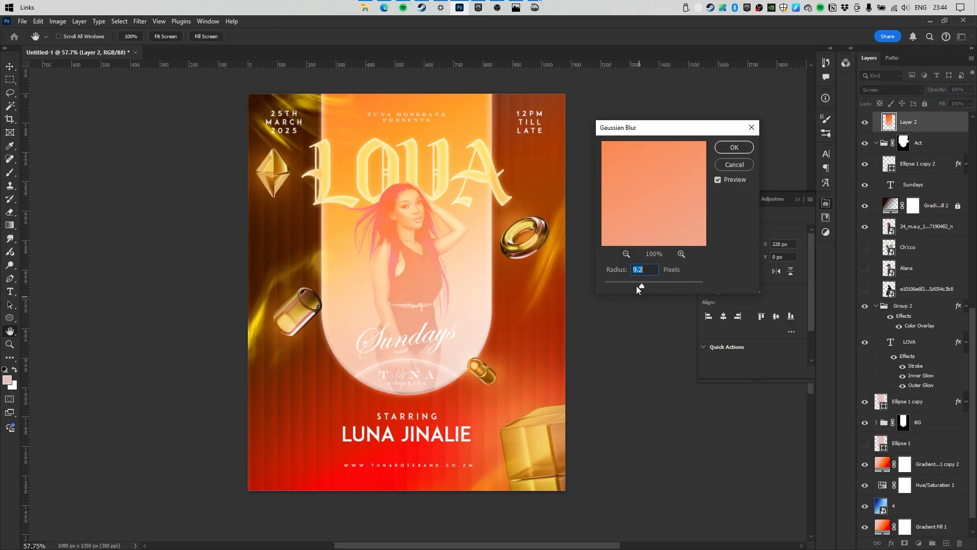
pyautogui.moveTo(636, 286); pyautogui.dragTo(654, 288)
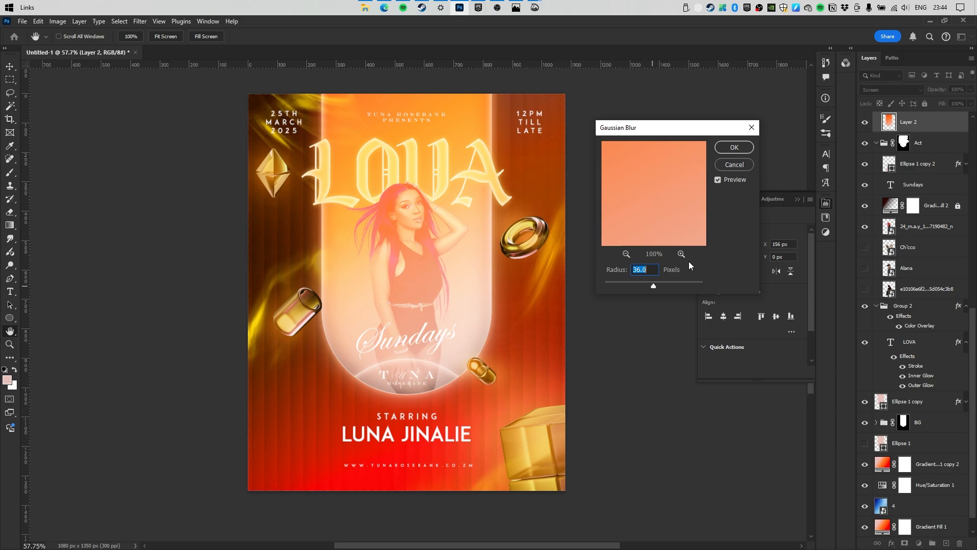
pyautogui.press('Return')
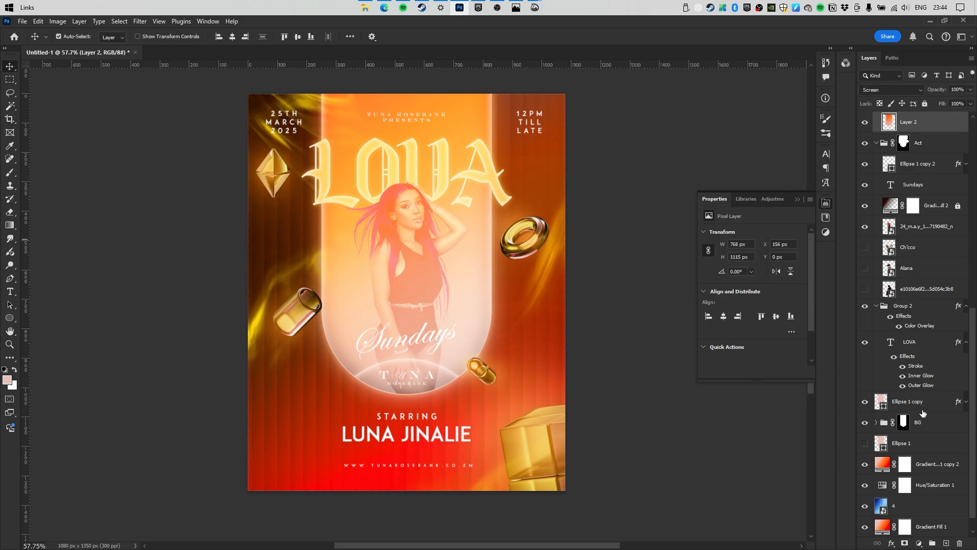
# Add a black layer mask to Layer 2 and set up a fully soft brush.
pyautogui.keyDown('alt'); pyautogui.click(904, 543); pyautogui.keyUp('alt')
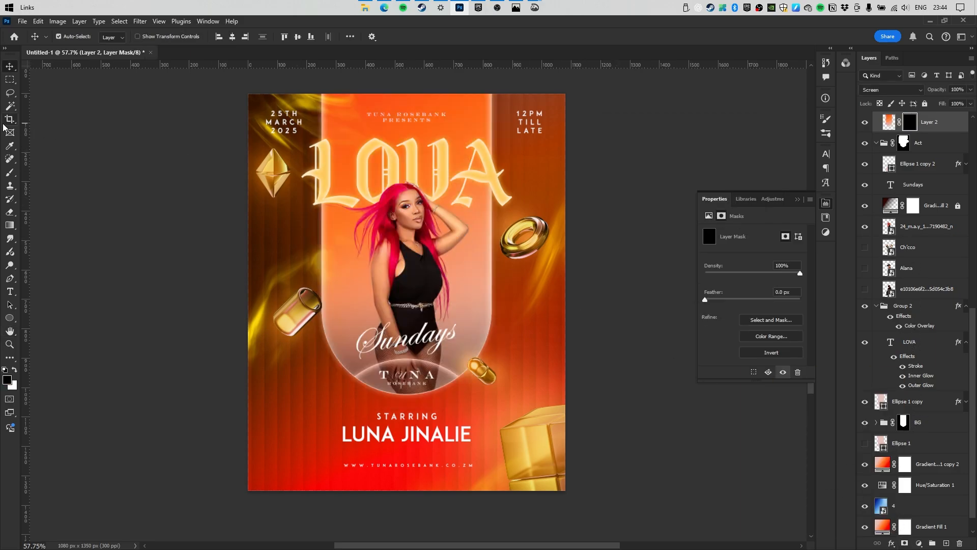
pyautogui.click(14, 163)
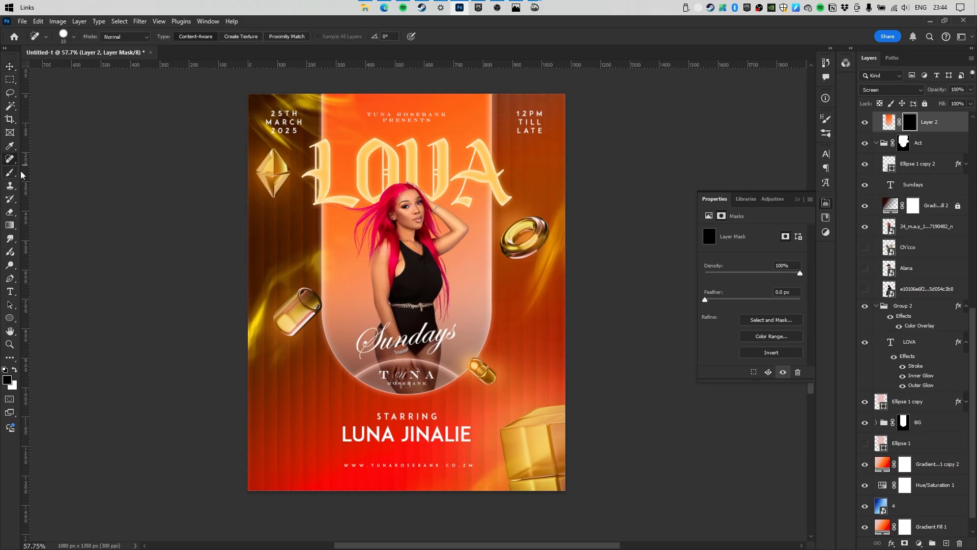
pyautogui.rightClick(341, 164)
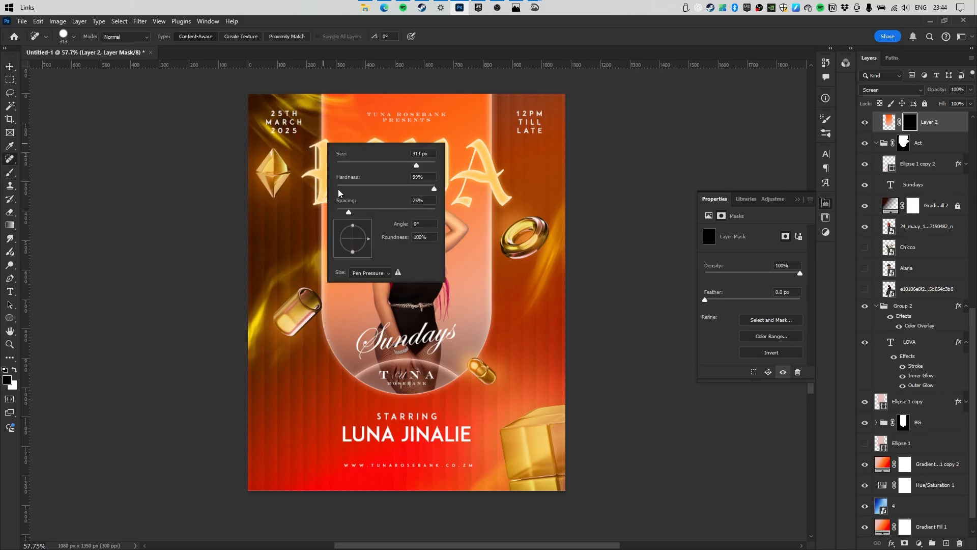
pyautogui.click(338, 188)
pyautogui.moveTo(353, 212); pyautogui.dragTo(363, 212)
pyautogui.click(10, 172)
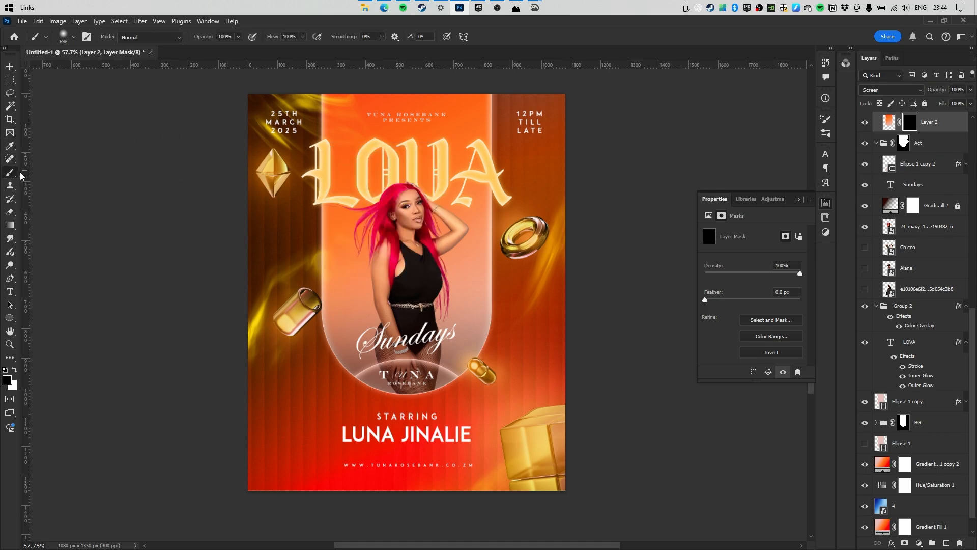
pyautogui.rightClick(342, 170)
pyautogui.doubleClick(394, 280)
# Paint white glow along both arch sides at low opacity, boosting the right side at 48%.
pyautogui.moveTo(209, 39); pyautogui.dragTo(170, 41)
pyautogui.press('x')
pyautogui.keyDown('alt'); pyautogui.rightClick(316, 153); pyautogui.keyUp('alt')
pyautogui.moveTo(326, 172); pyautogui.dragTo(321, 252)
pyautogui.moveTo(303, 295)
pyautogui.mouseDown()
pyautogui.moveTo(289, 339)
pyautogui.moveTo(292, 329)
pyautogui.mouseUp()
pyautogui.moveTo(468, 128)
pyautogui.mouseDown()
pyautogui.moveTo(477, 236)
pyautogui.moveTo(465, 334)
pyautogui.mouseUp()
pyautogui.keyDown('alt'); pyautogui.rightClick(496, 114); pyautogui.keyUp('alt')
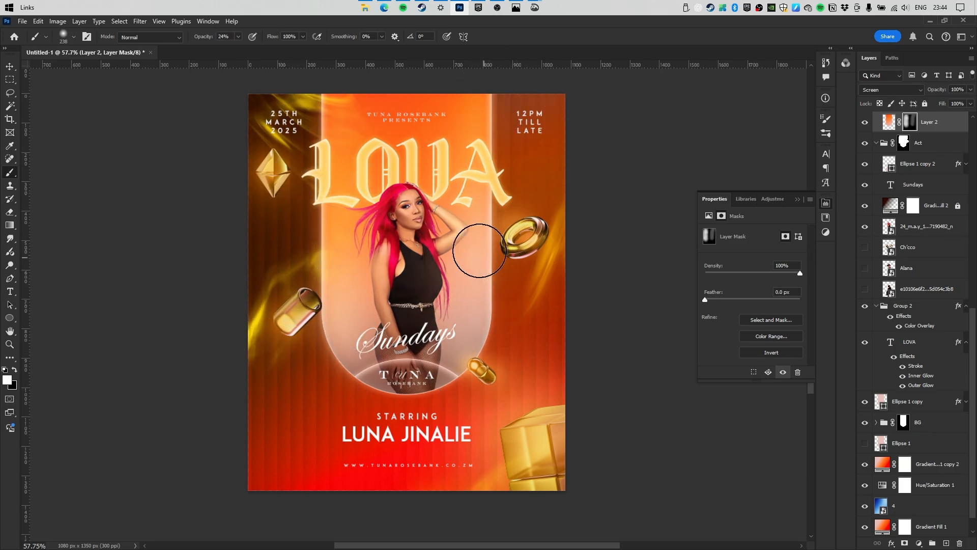
pyautogui.moveTo(210, 40); pyautogui.dragTo(223, 40)
pyautogui.moveTo(474, 107); pyautogui.dragTo(501, 349)
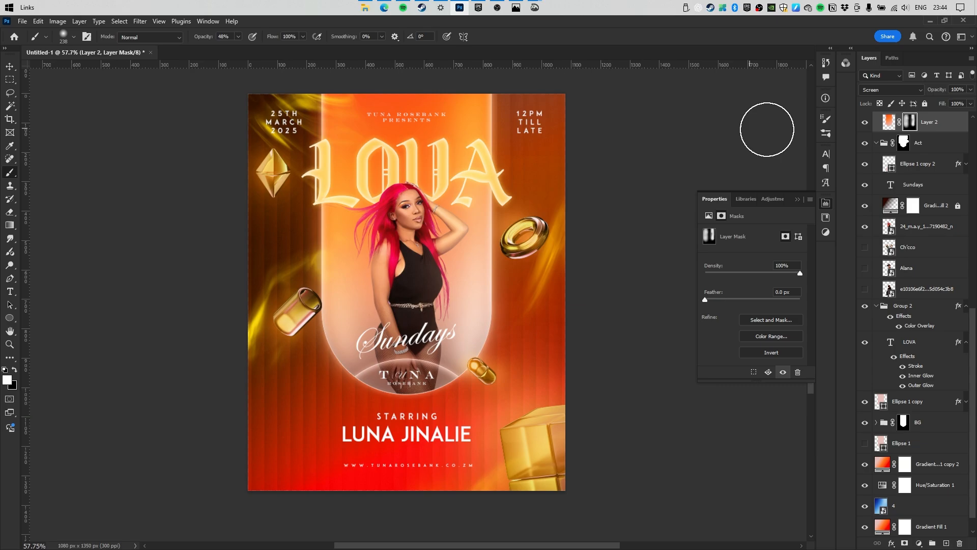
pyautogui.click(864, 123)
pyautogui.click(864, 123)
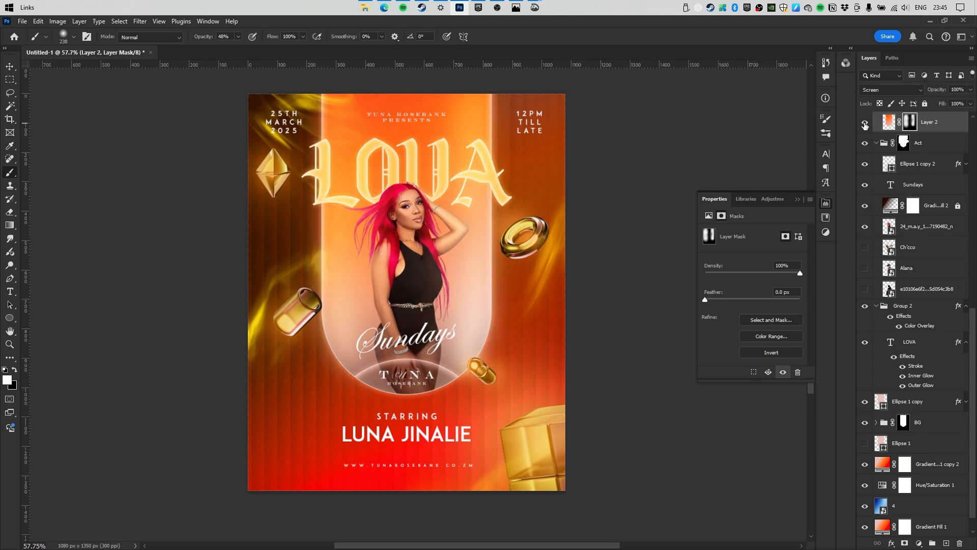
# Hide the pink-haired performer layer and show the curly-haired performer photo (e10106e6f2) in the arch.
pyautogui.click(865, 226)
pyautogui.click(864, 247)
pyautogui.click(865, 247)
pyautogui.click(864, 289)
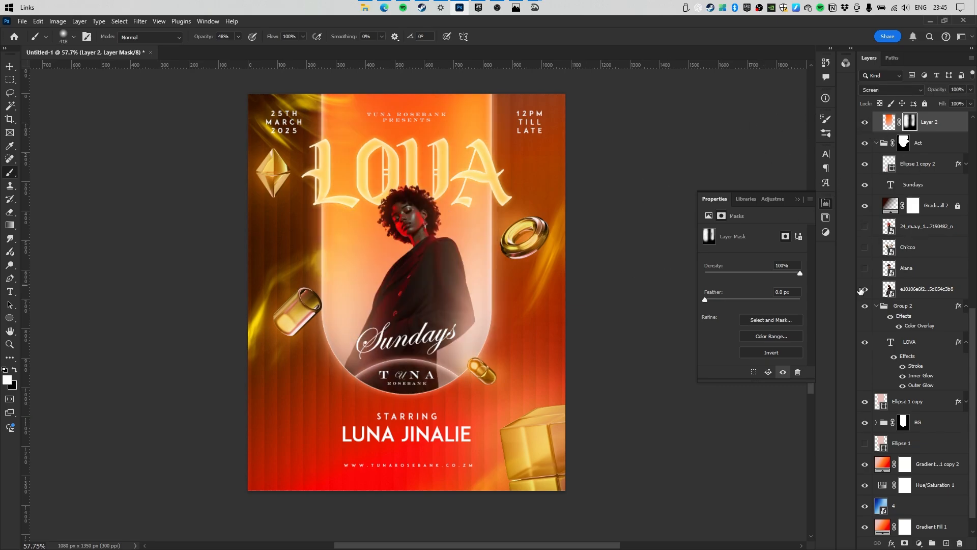
pyautogui.moveTo(361, 223); pyautogui.dragTo(390, 235)
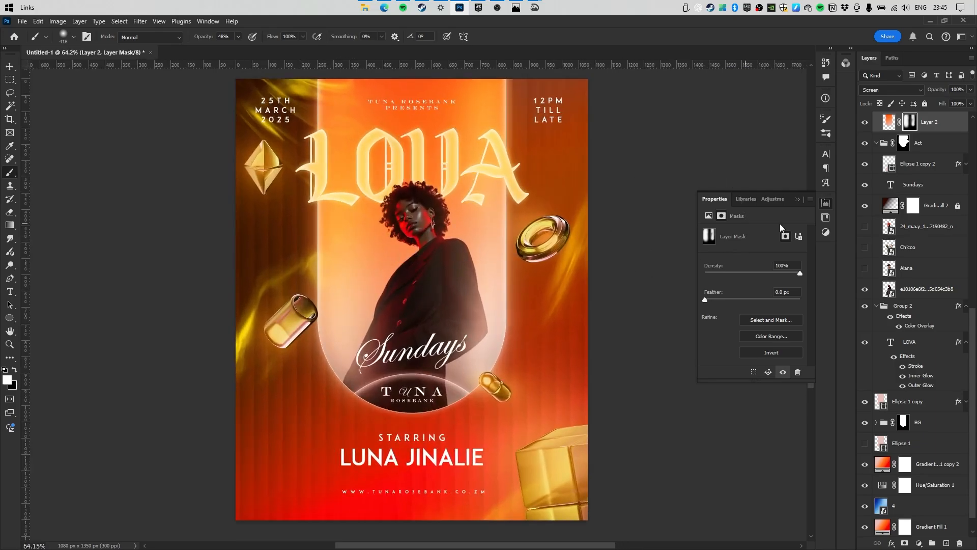
# Collapse the Act, Group 2 and Group 1 layer groups.
pyautogui.click(876, 143)
pyautogui.click(876, 285)
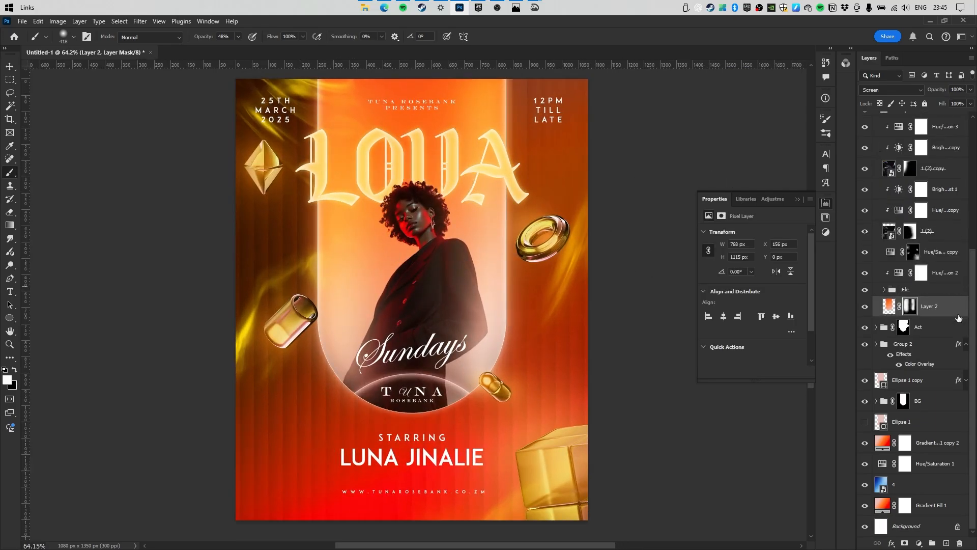
pyautogui.click(965, 345)
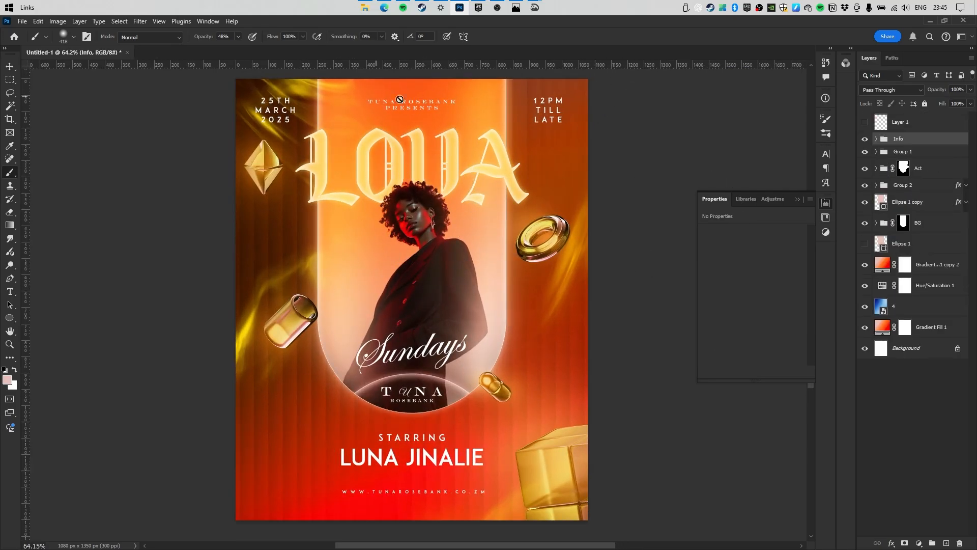